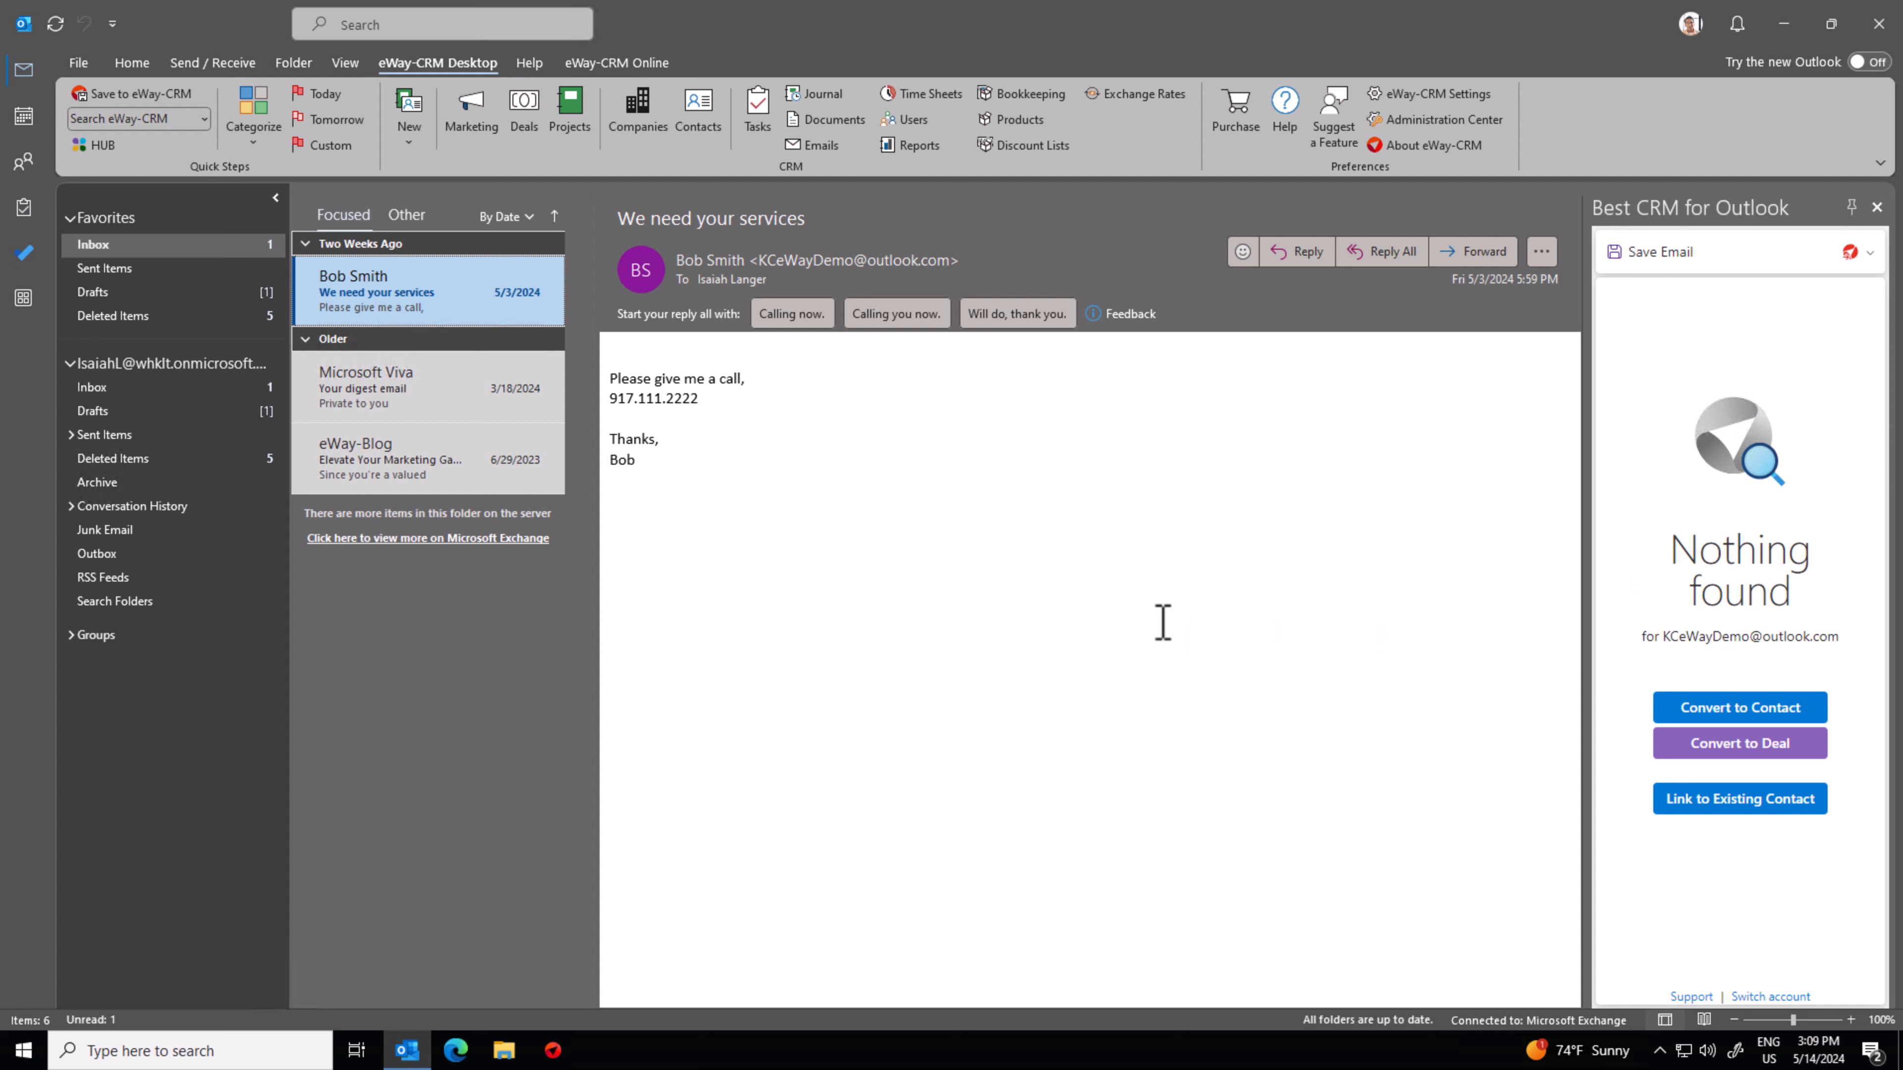
{"action": "left_click", "coordinate": [411, 142]}
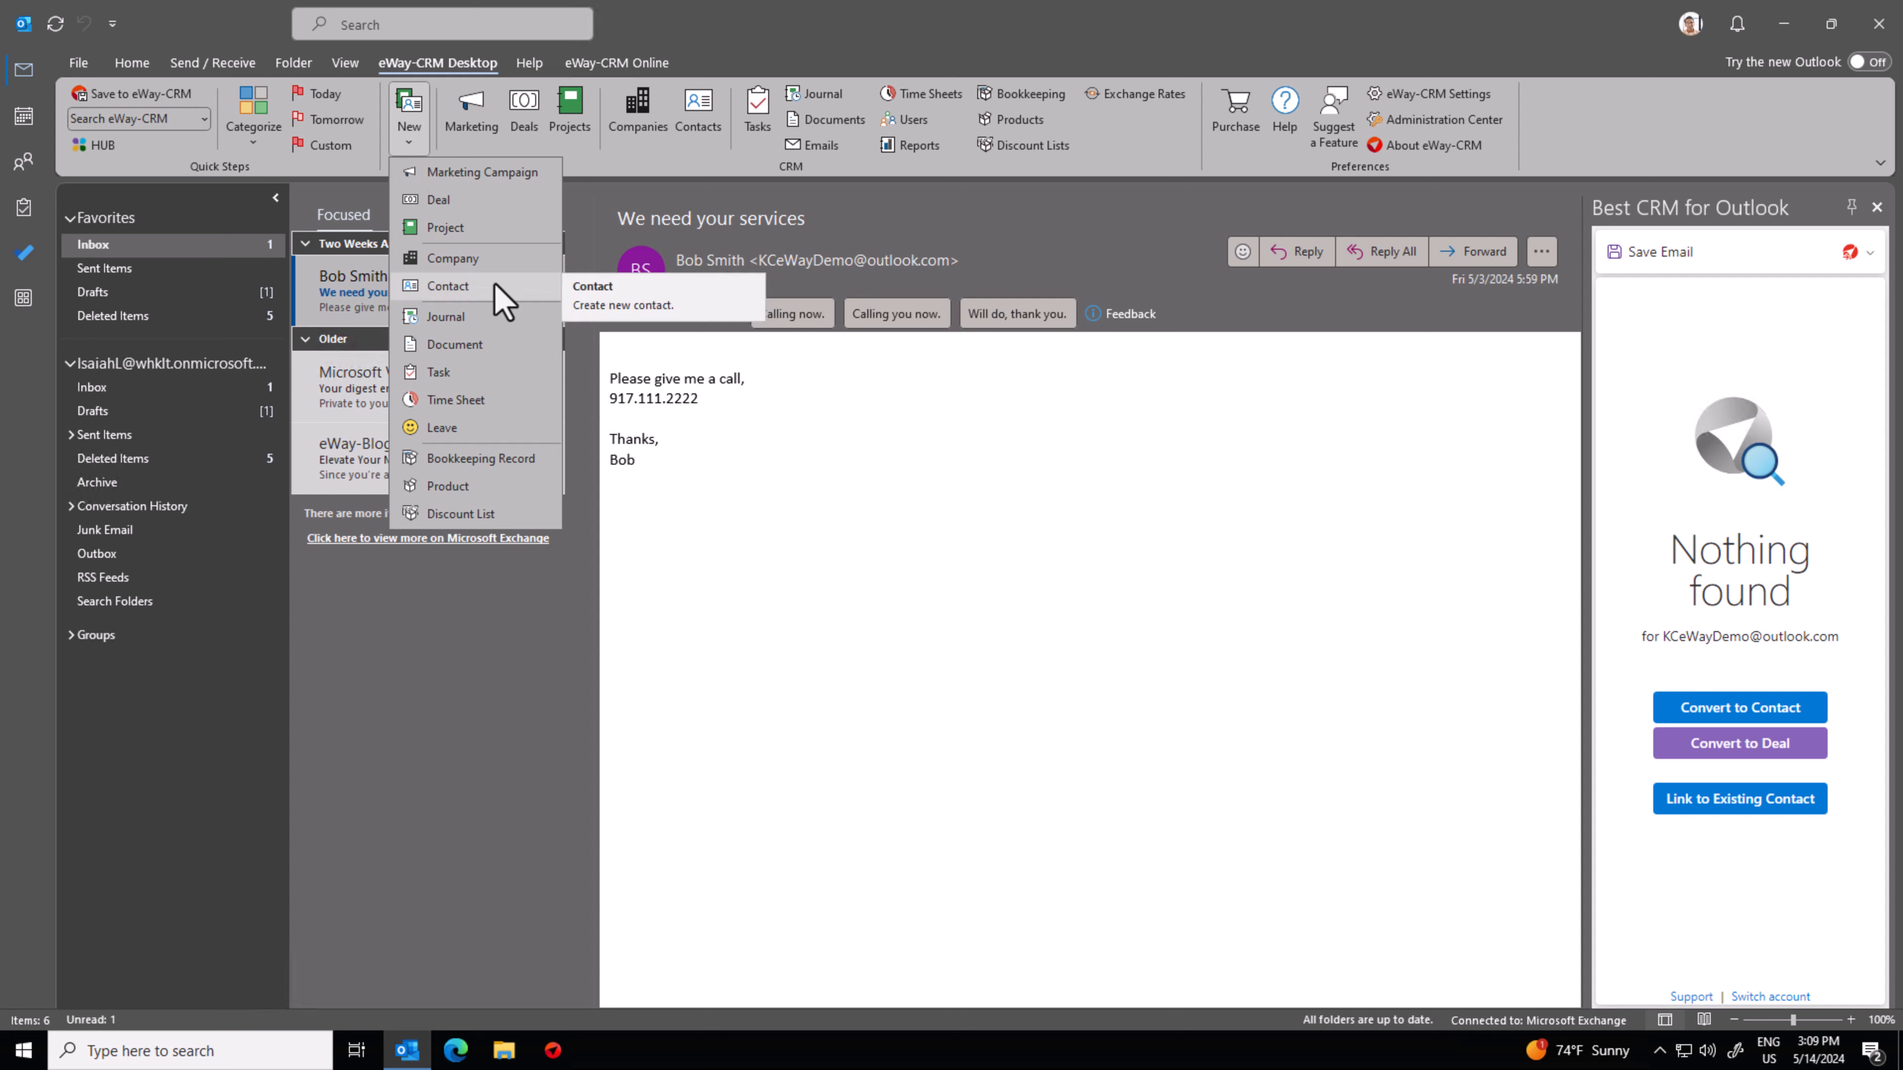
{"action": "left_click", "coordinate": [500, 633]}
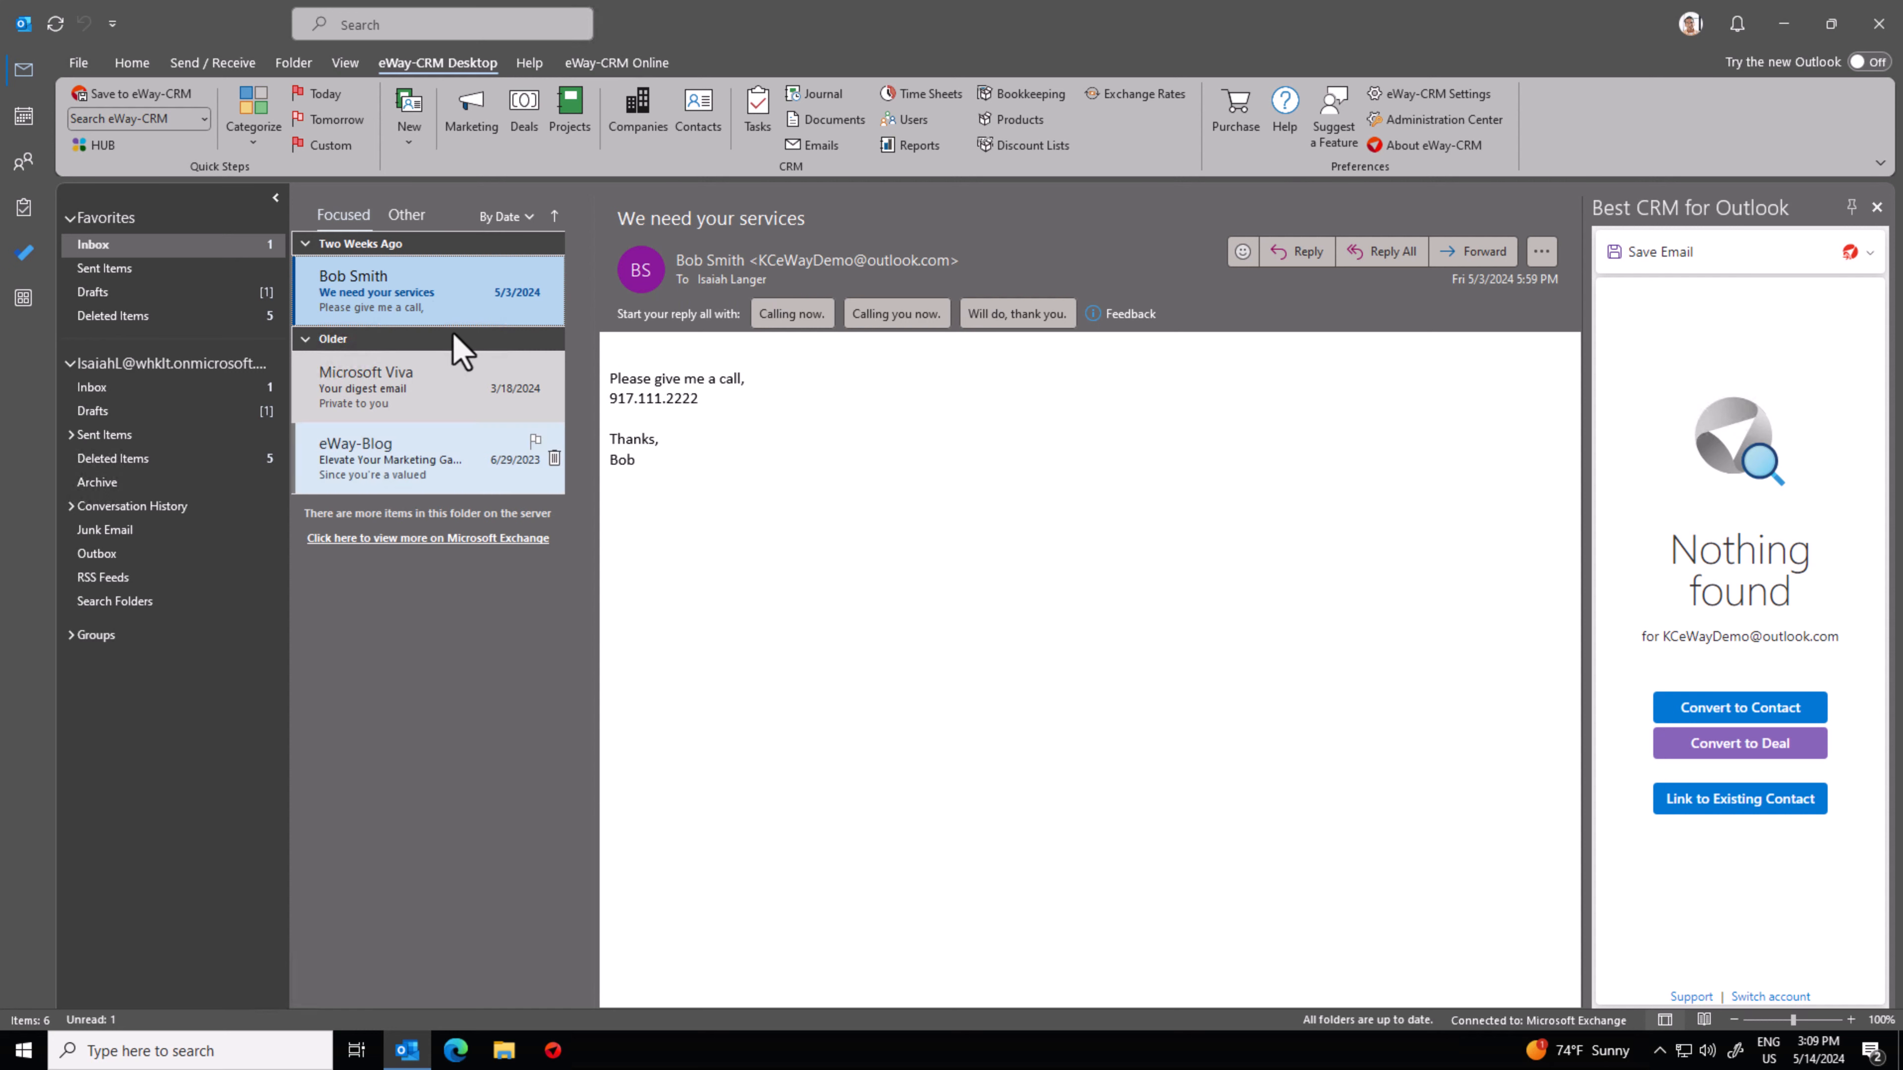
Convert the "We need your services" email into a contact and look over the contact's fields.
{"action": "right_click", "coordinate": [430, 304]}
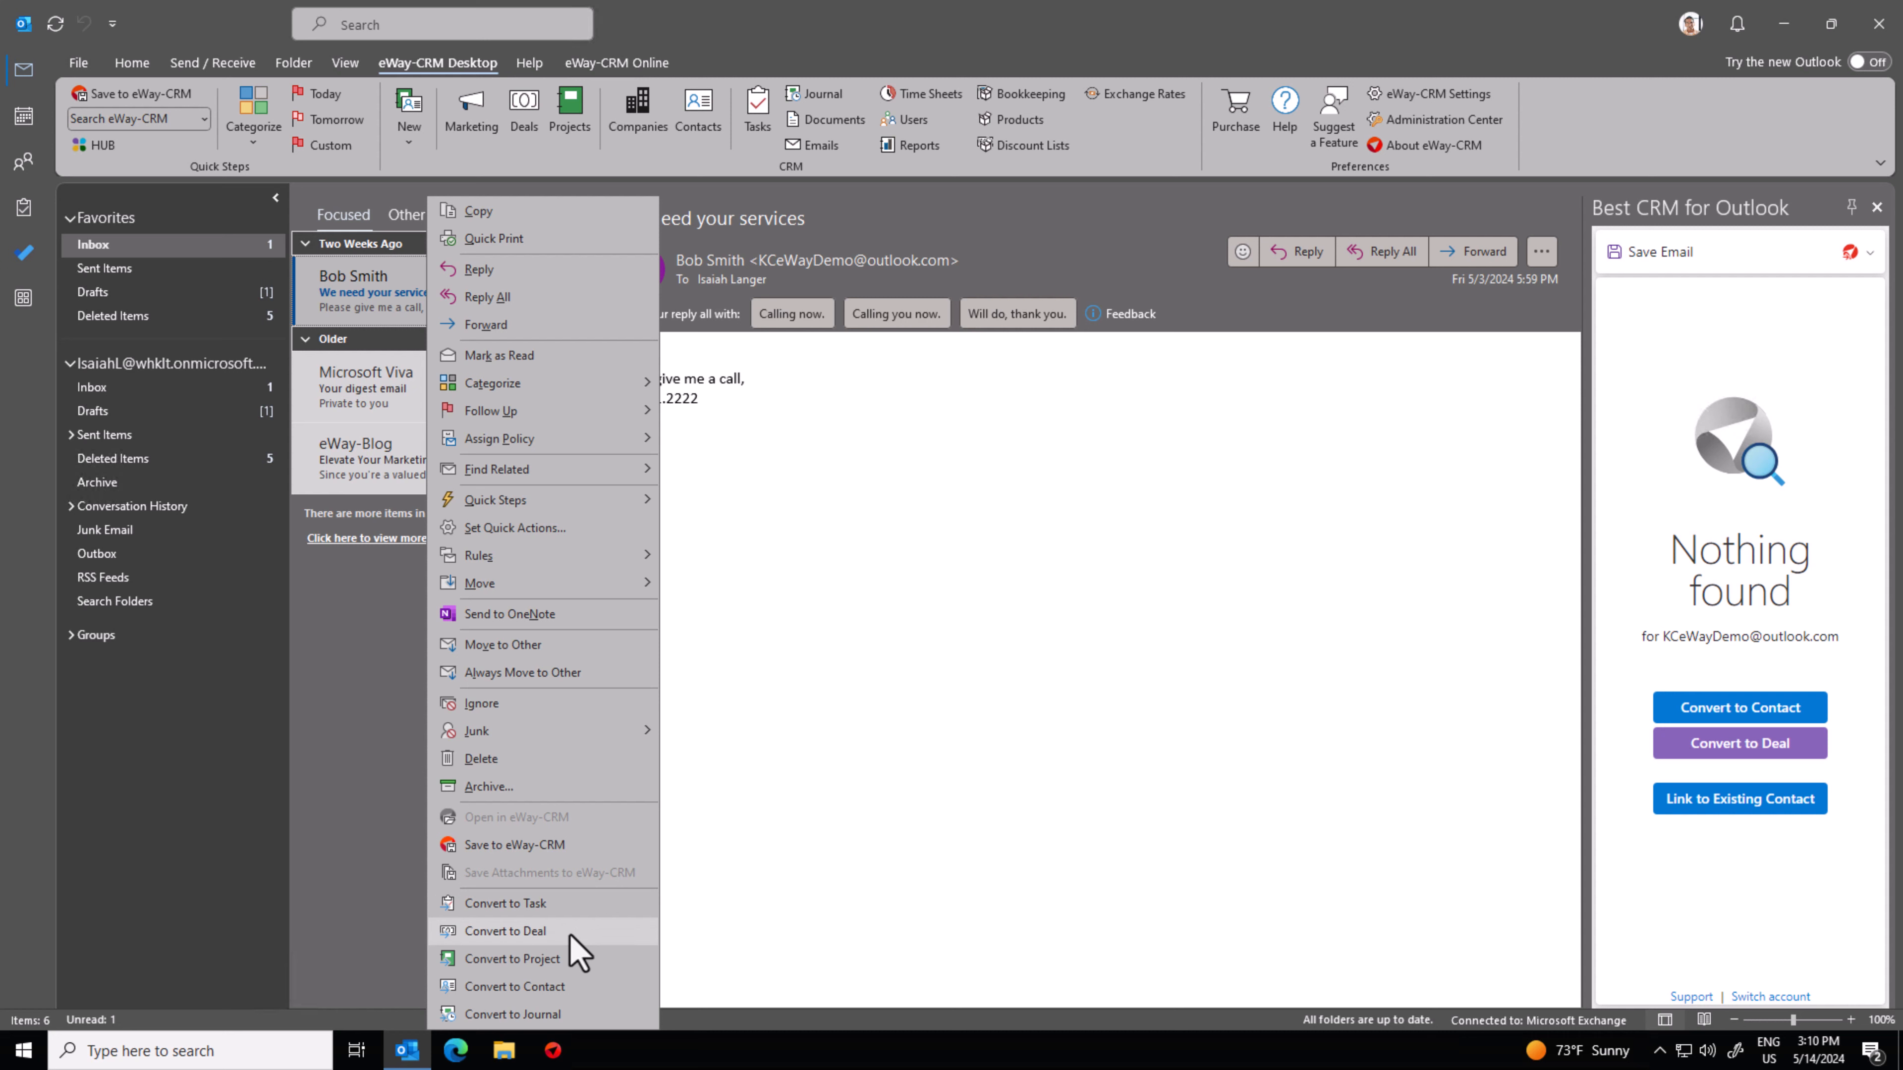
{"action": "left_click", "coordinate": [568, 993]}
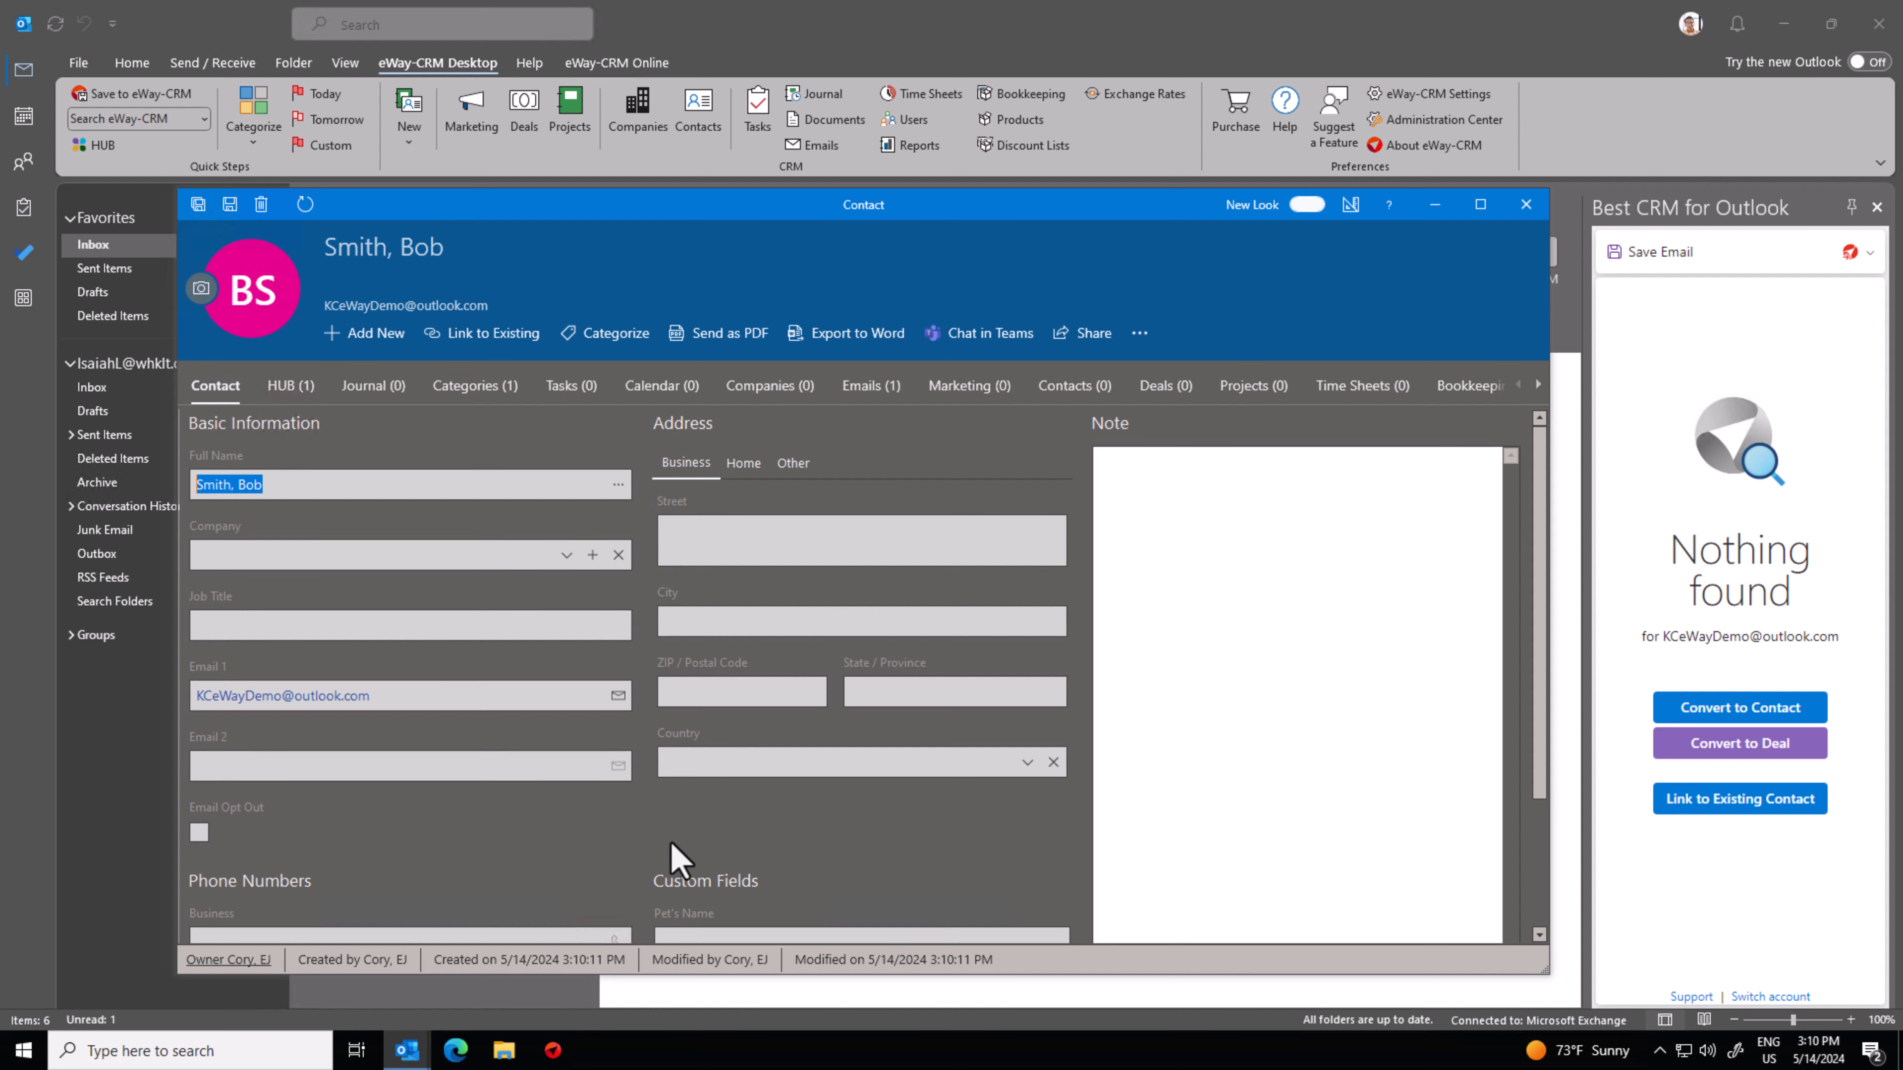
{"action": "scroll", "coordinate": [671, 858], "scroll_direction": "down", "scroll_amount": 2}
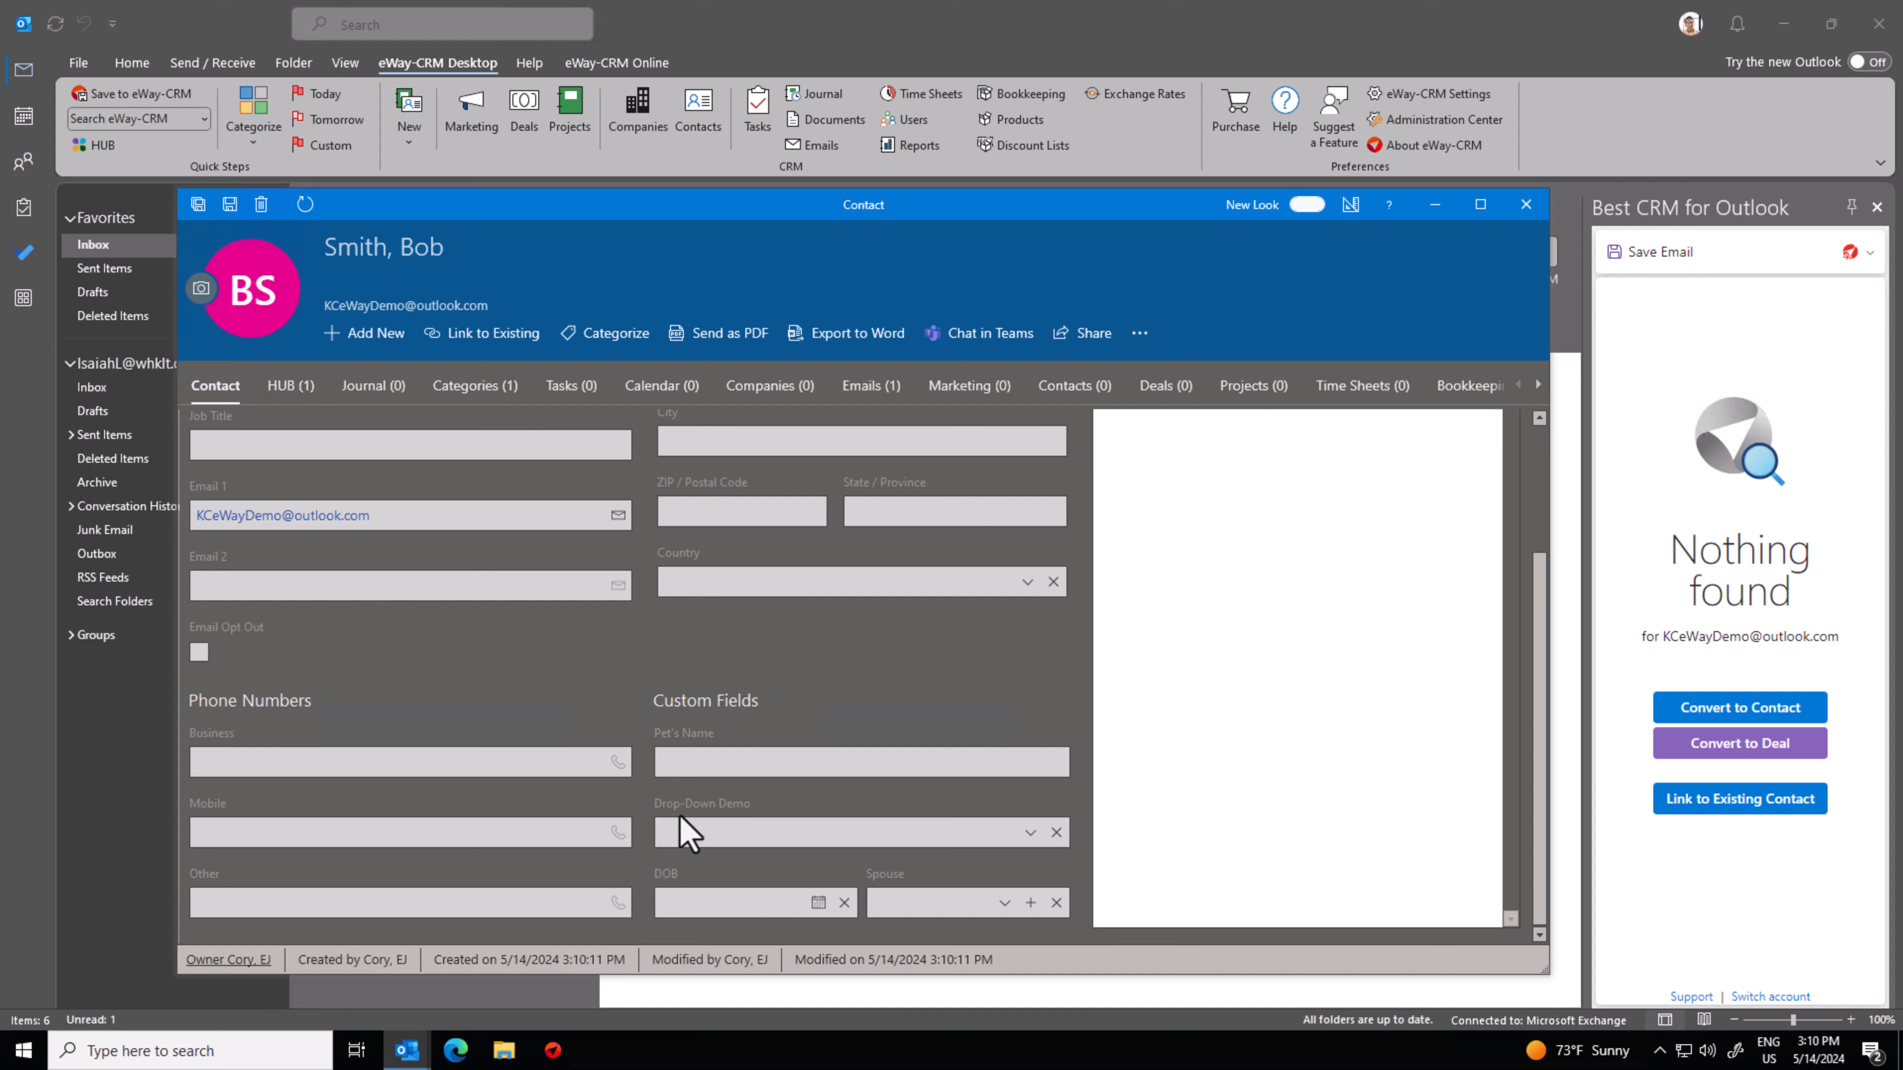
{"action": "scroll", "coordinate": [688, 675], "scroll_direction": "up", "scroll_amount": 2}
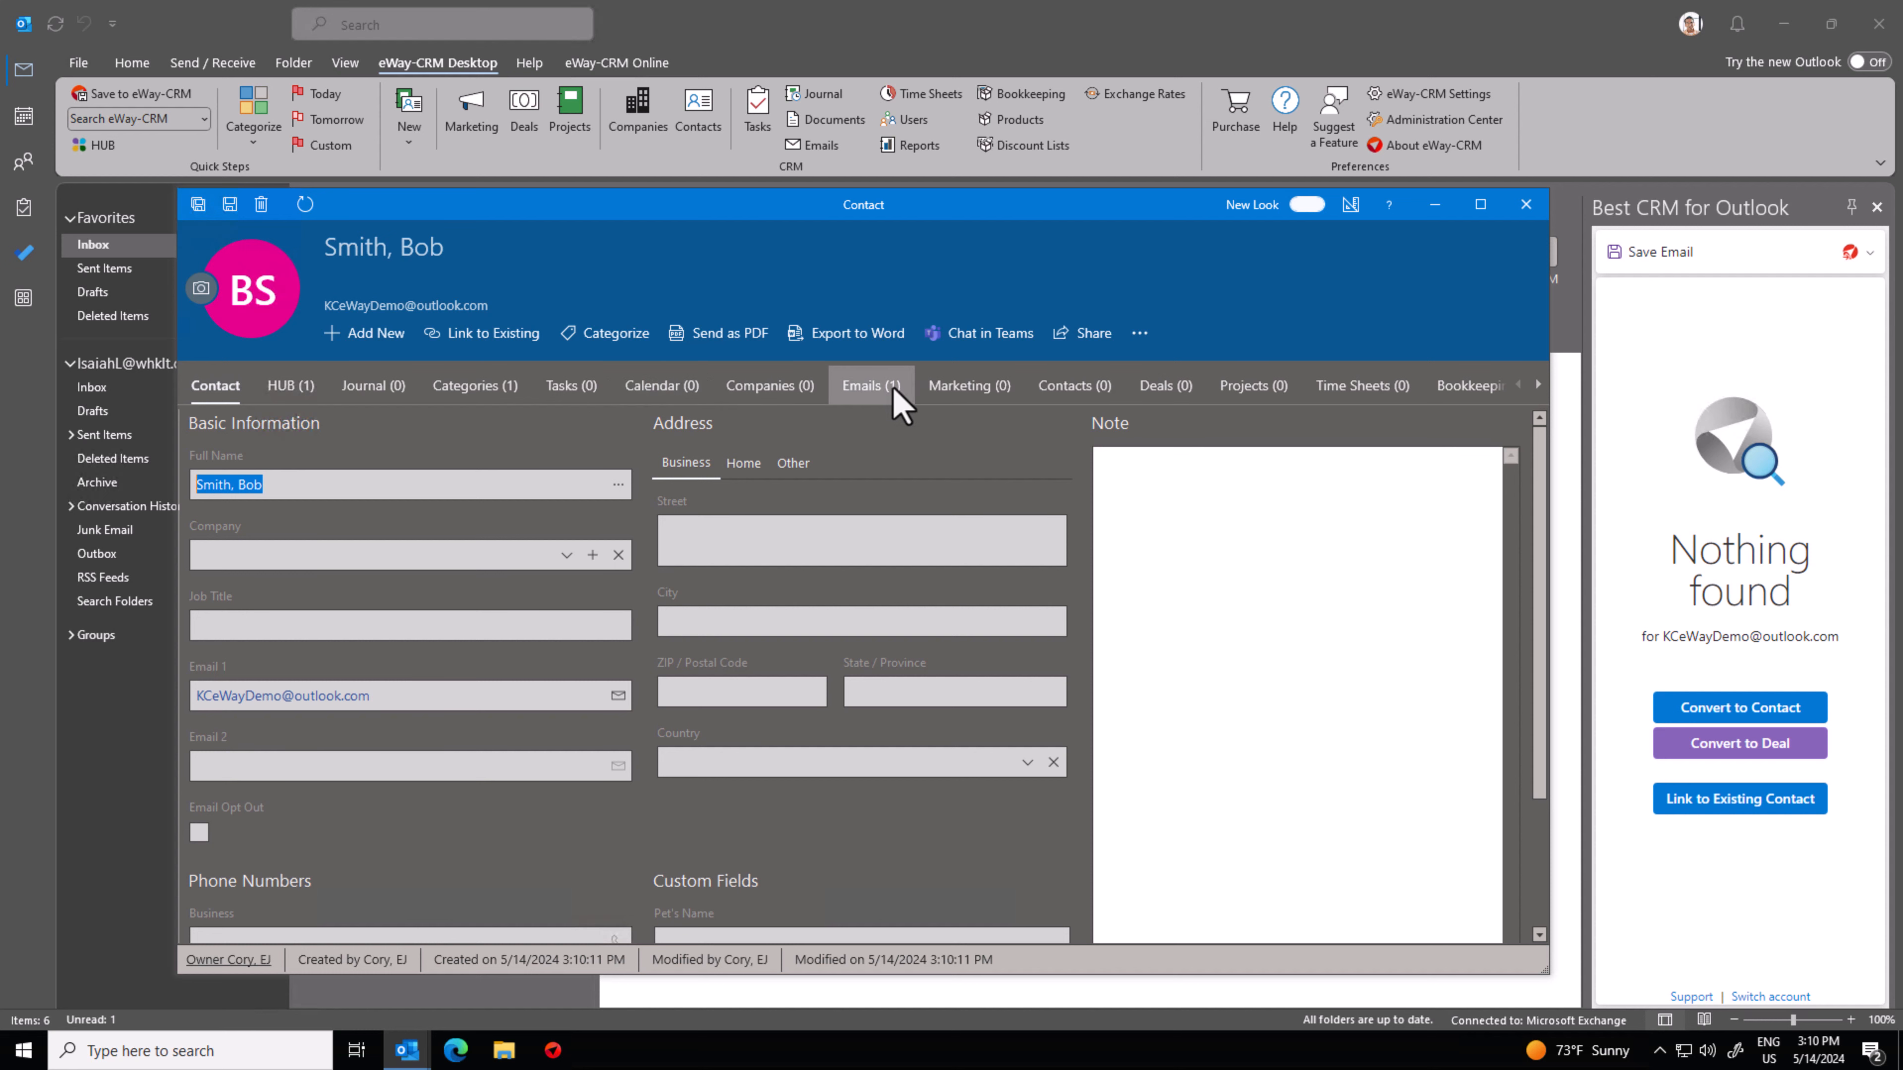
Check the contact's linked emails and HUB history, including the actions available for the email entry.
{"action": "left_click", "coordinate": [896, 409]}
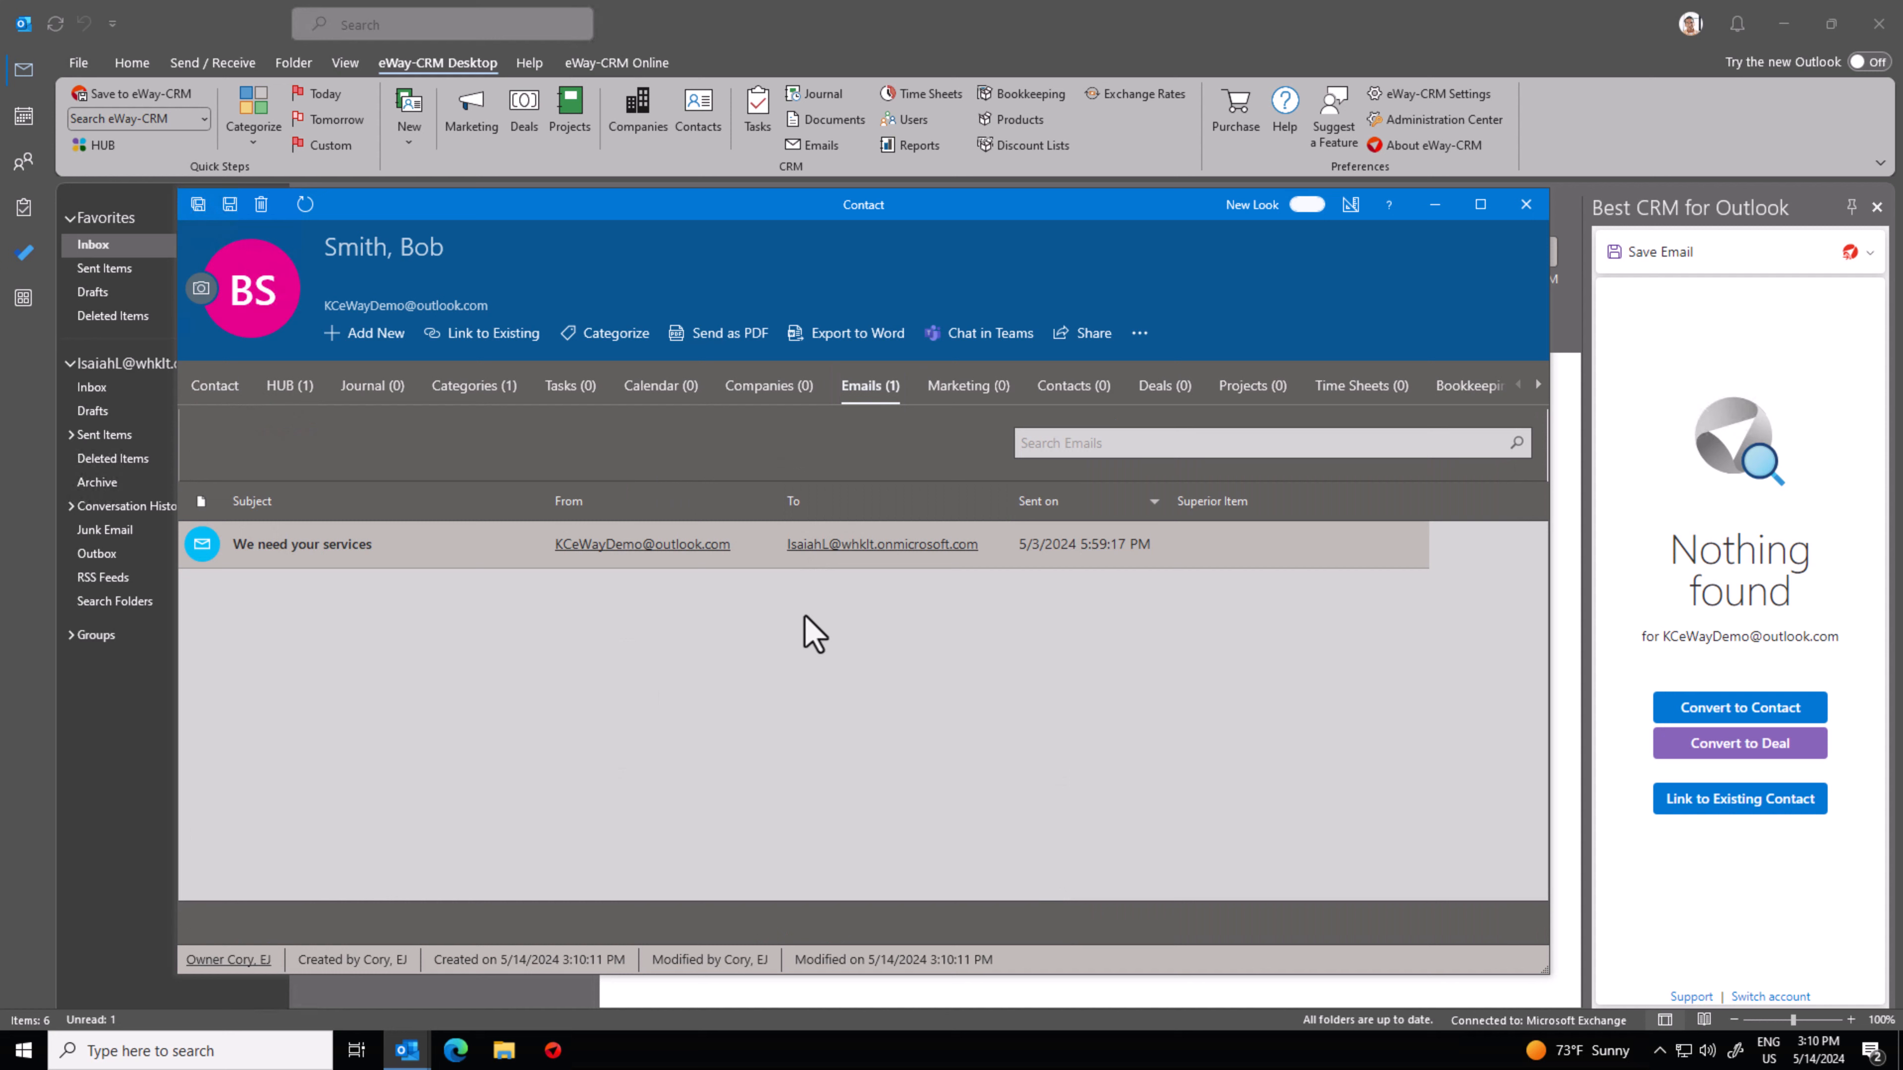
{"action": "left_click", "coordinate": [304, 388]}
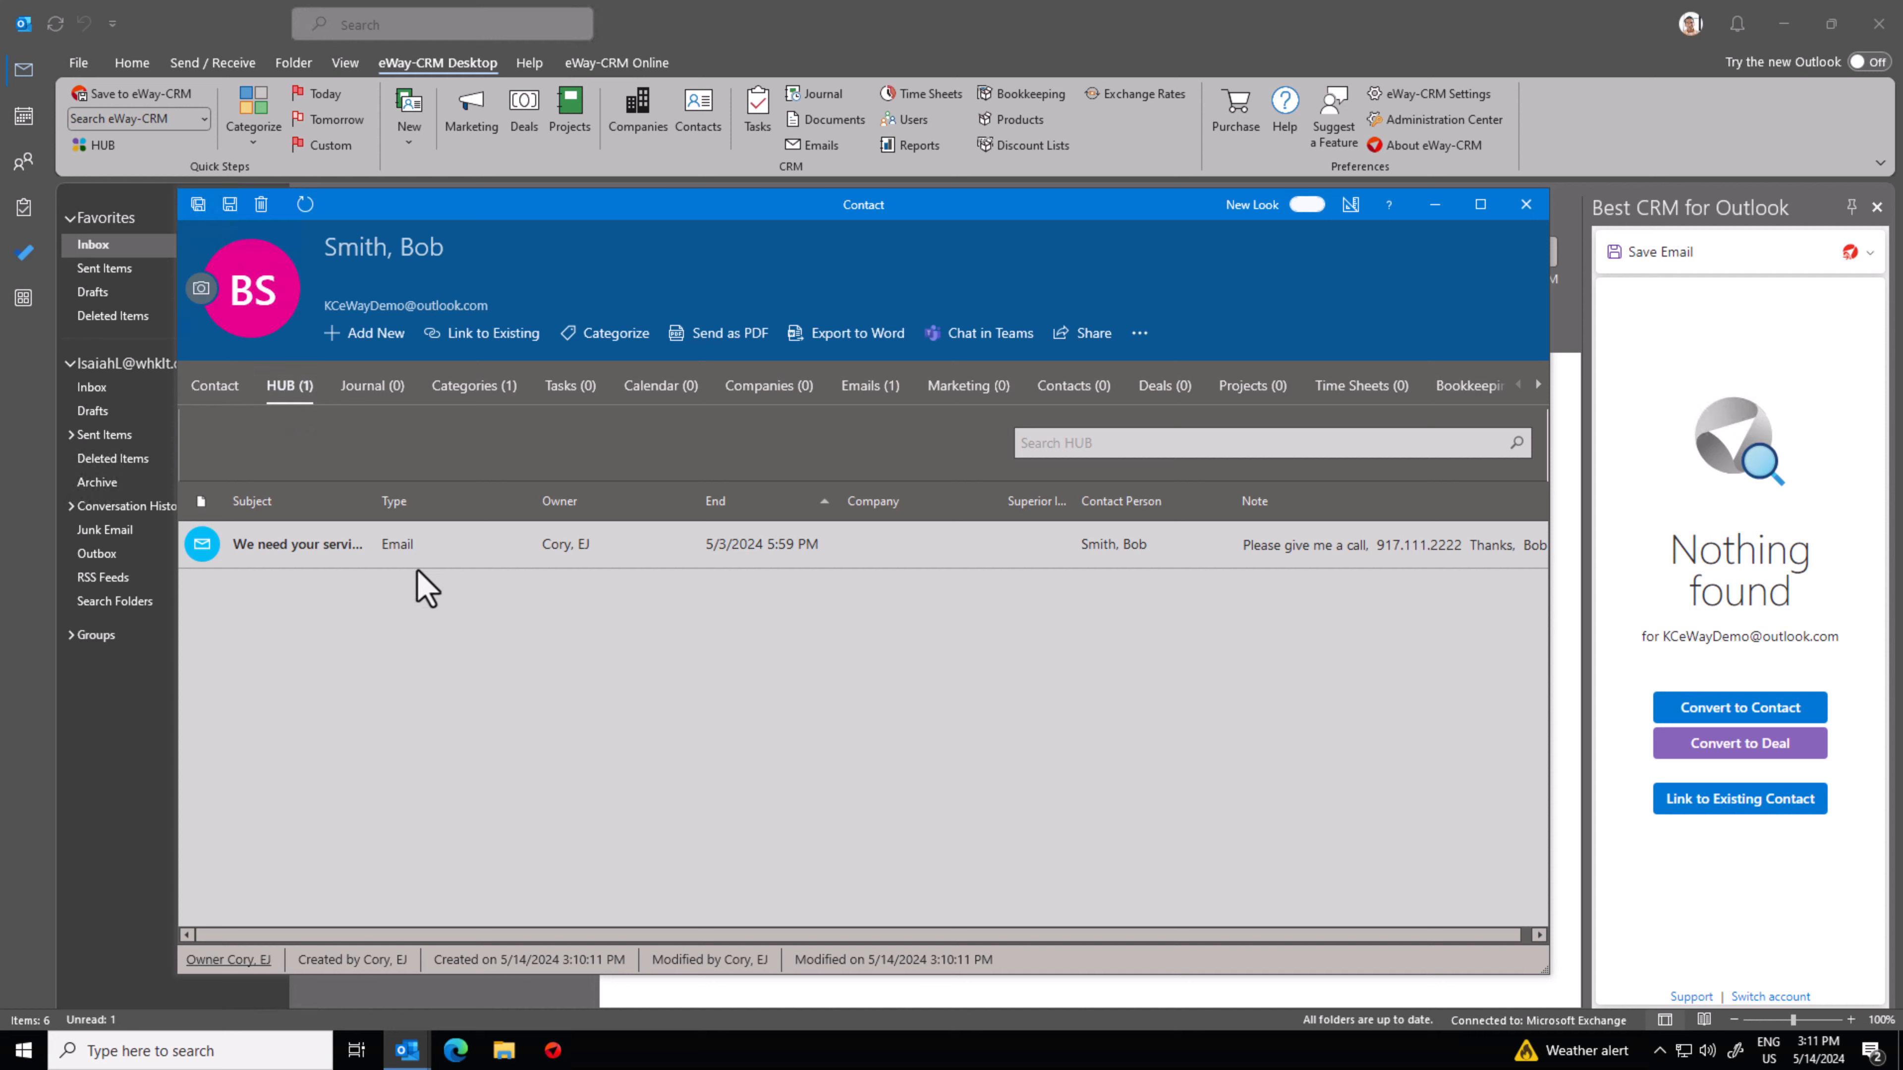
{"action": "left_click", "coordinate": [285, 559]}
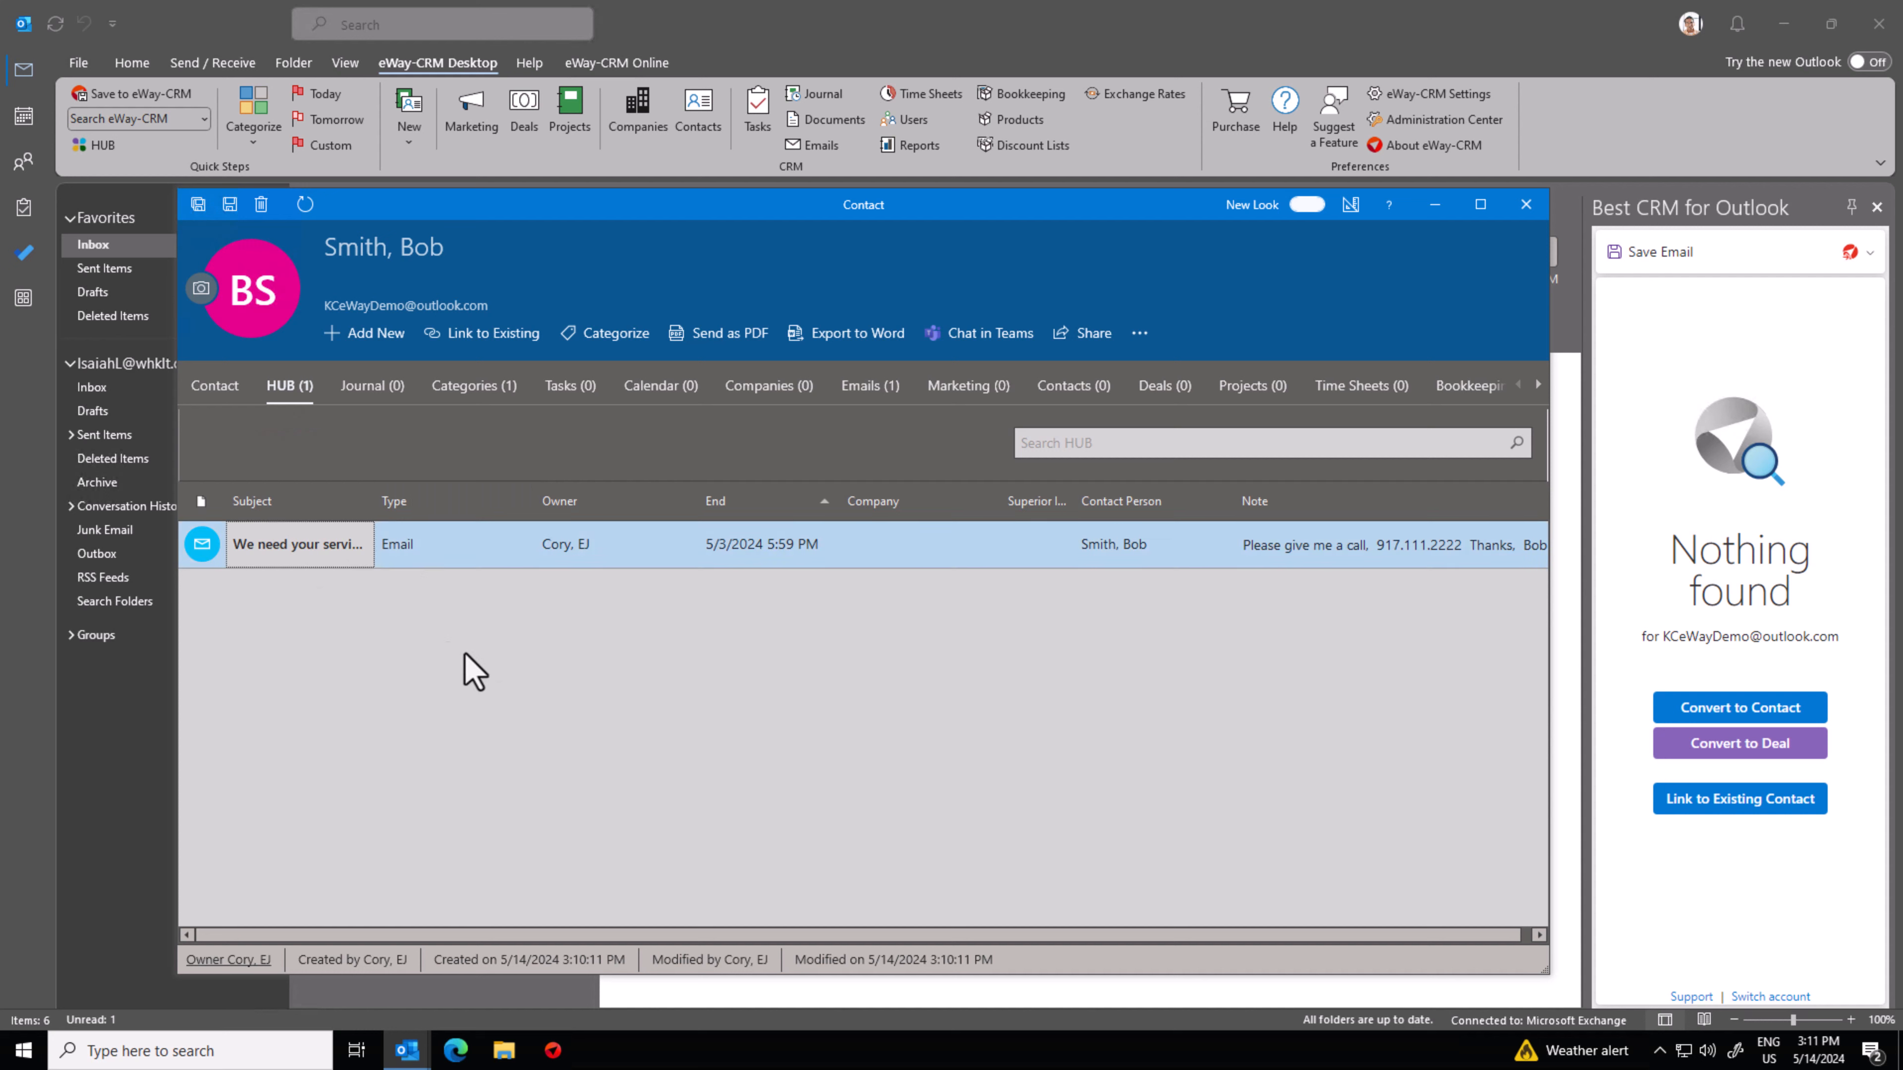
{"action": "right_click", "coordinate": [459, 555]}
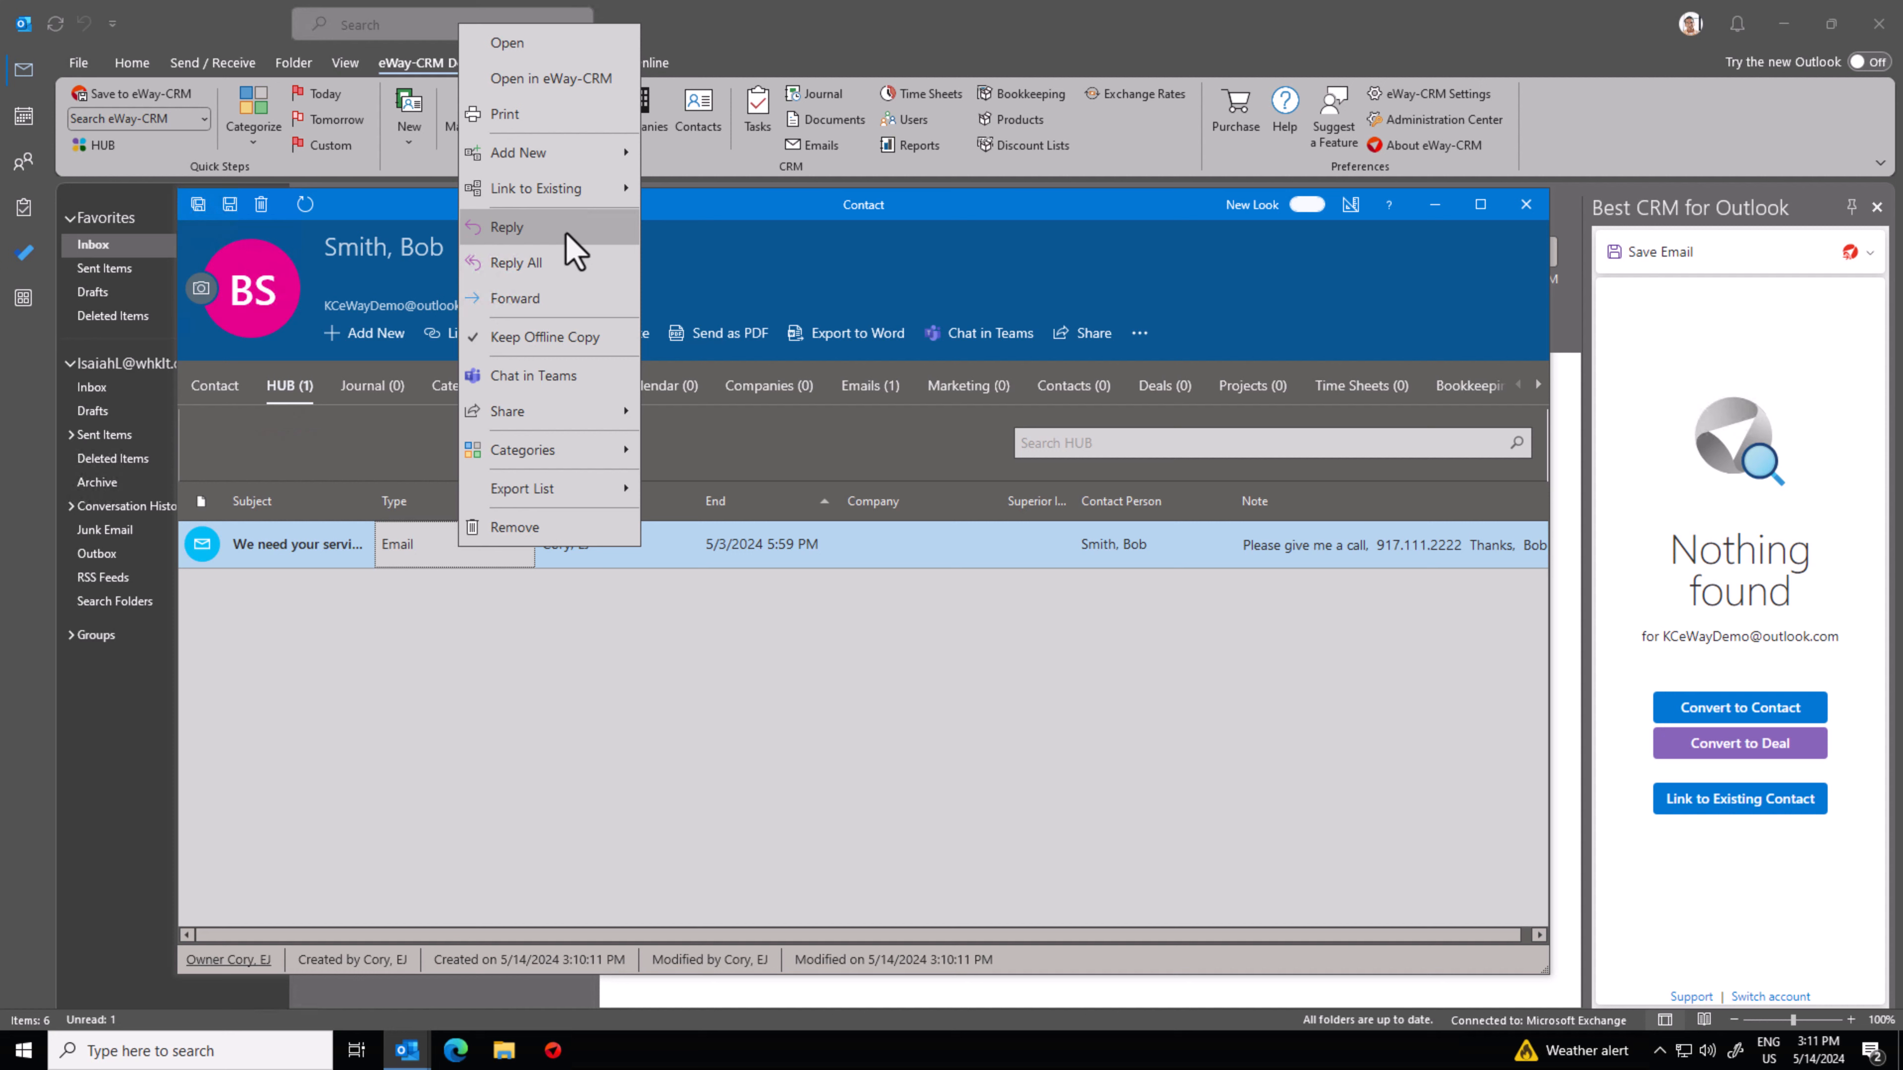
{"action": "left_click", "coordinate": [870, 238]}
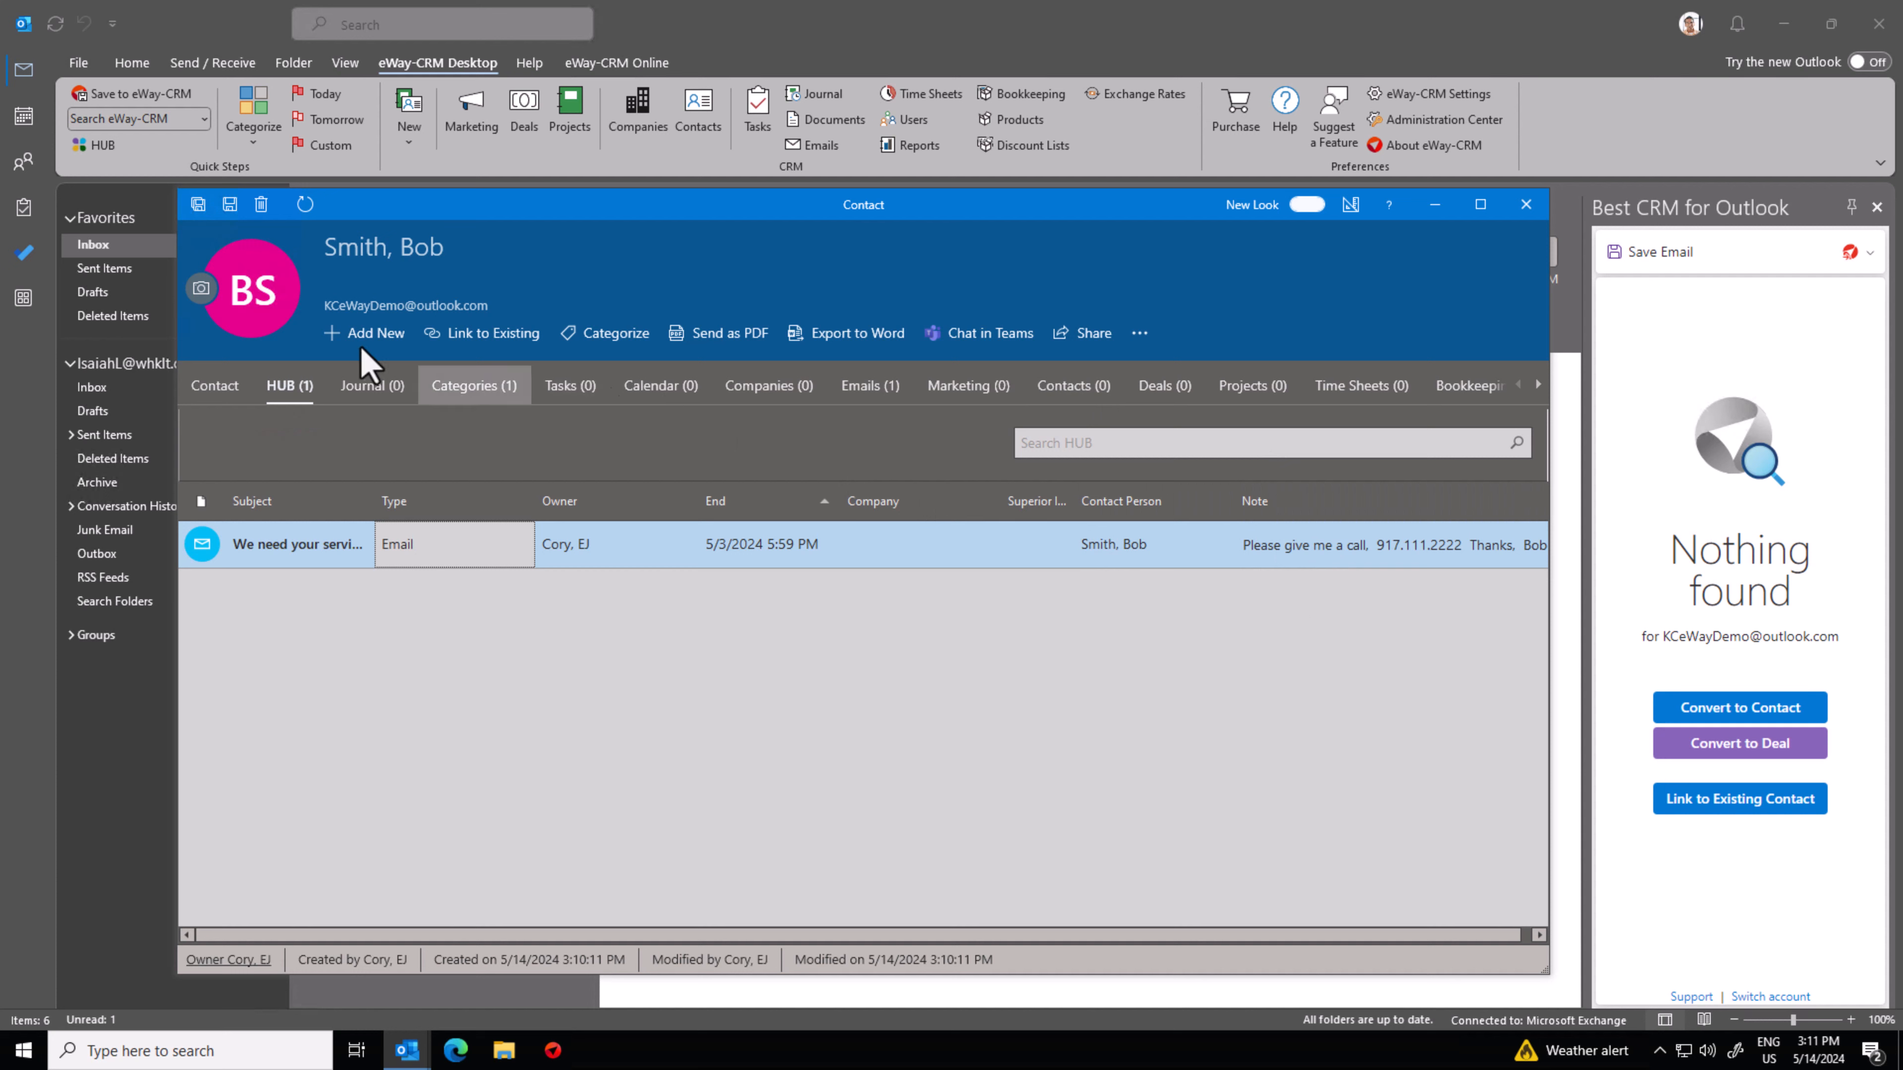
Add a new journal to the contact with type Call and a subject describing the call with the contact.
{"action": "left_click", "coordinate": [374, 339]}
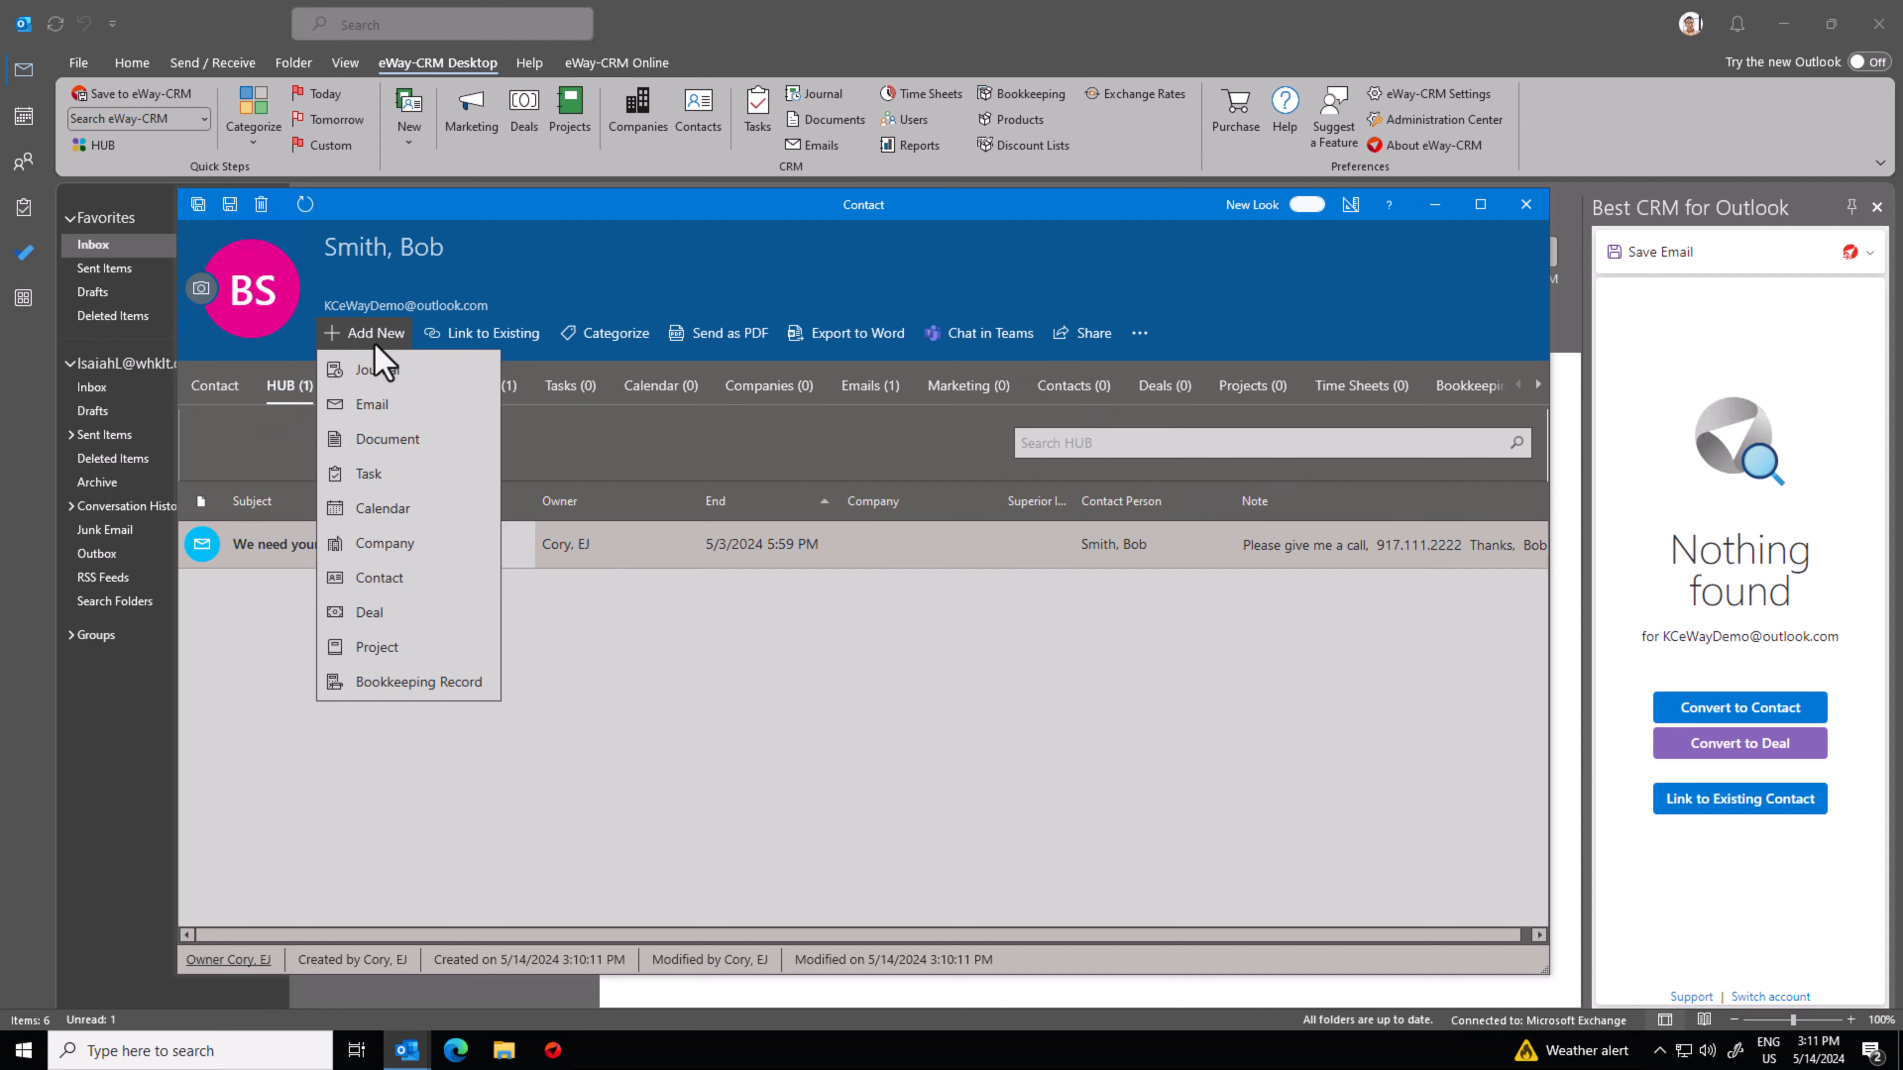
{"action": "left_click", "coordinate": [378, 371]}
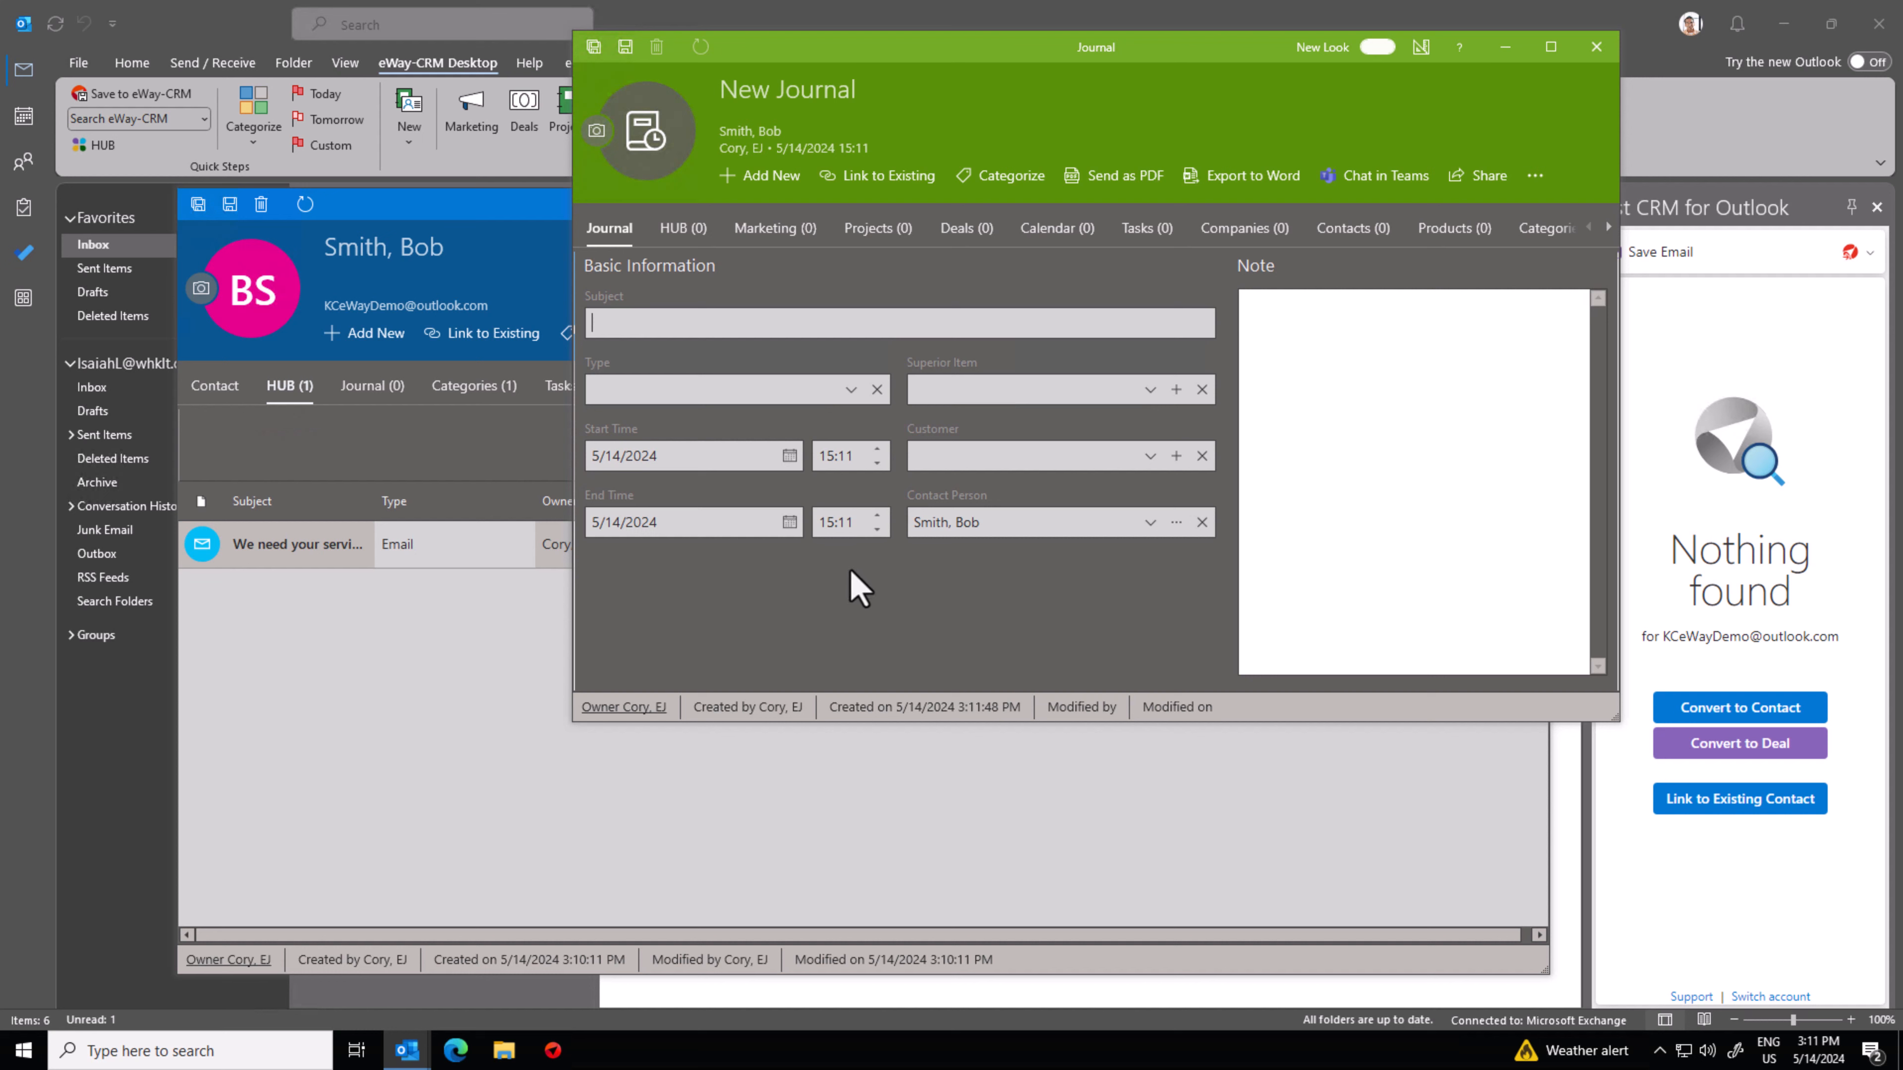
{"action": "left_click", "coordinate": [785, 395]}
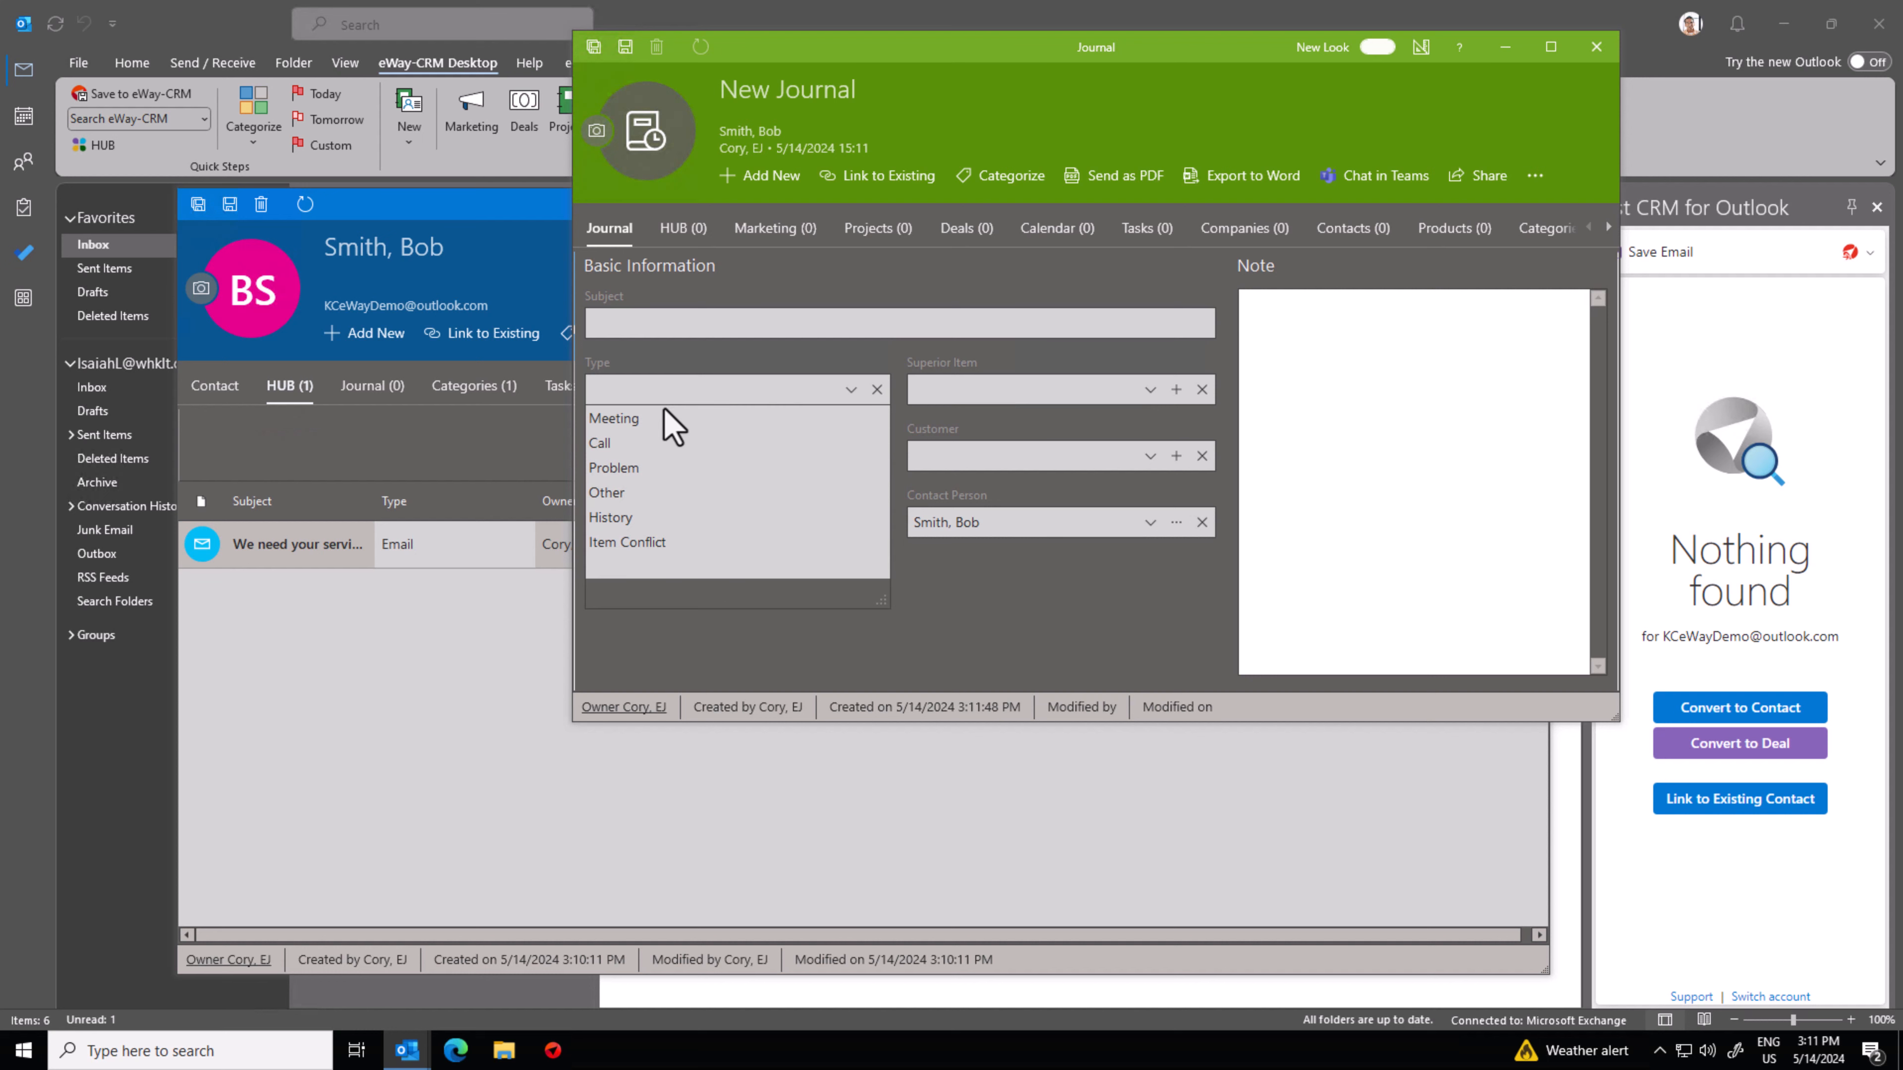
{"action": "left_click", "coordinate": [643, 444]}
{"action": "left_click", "coordinate": [677, 324]}
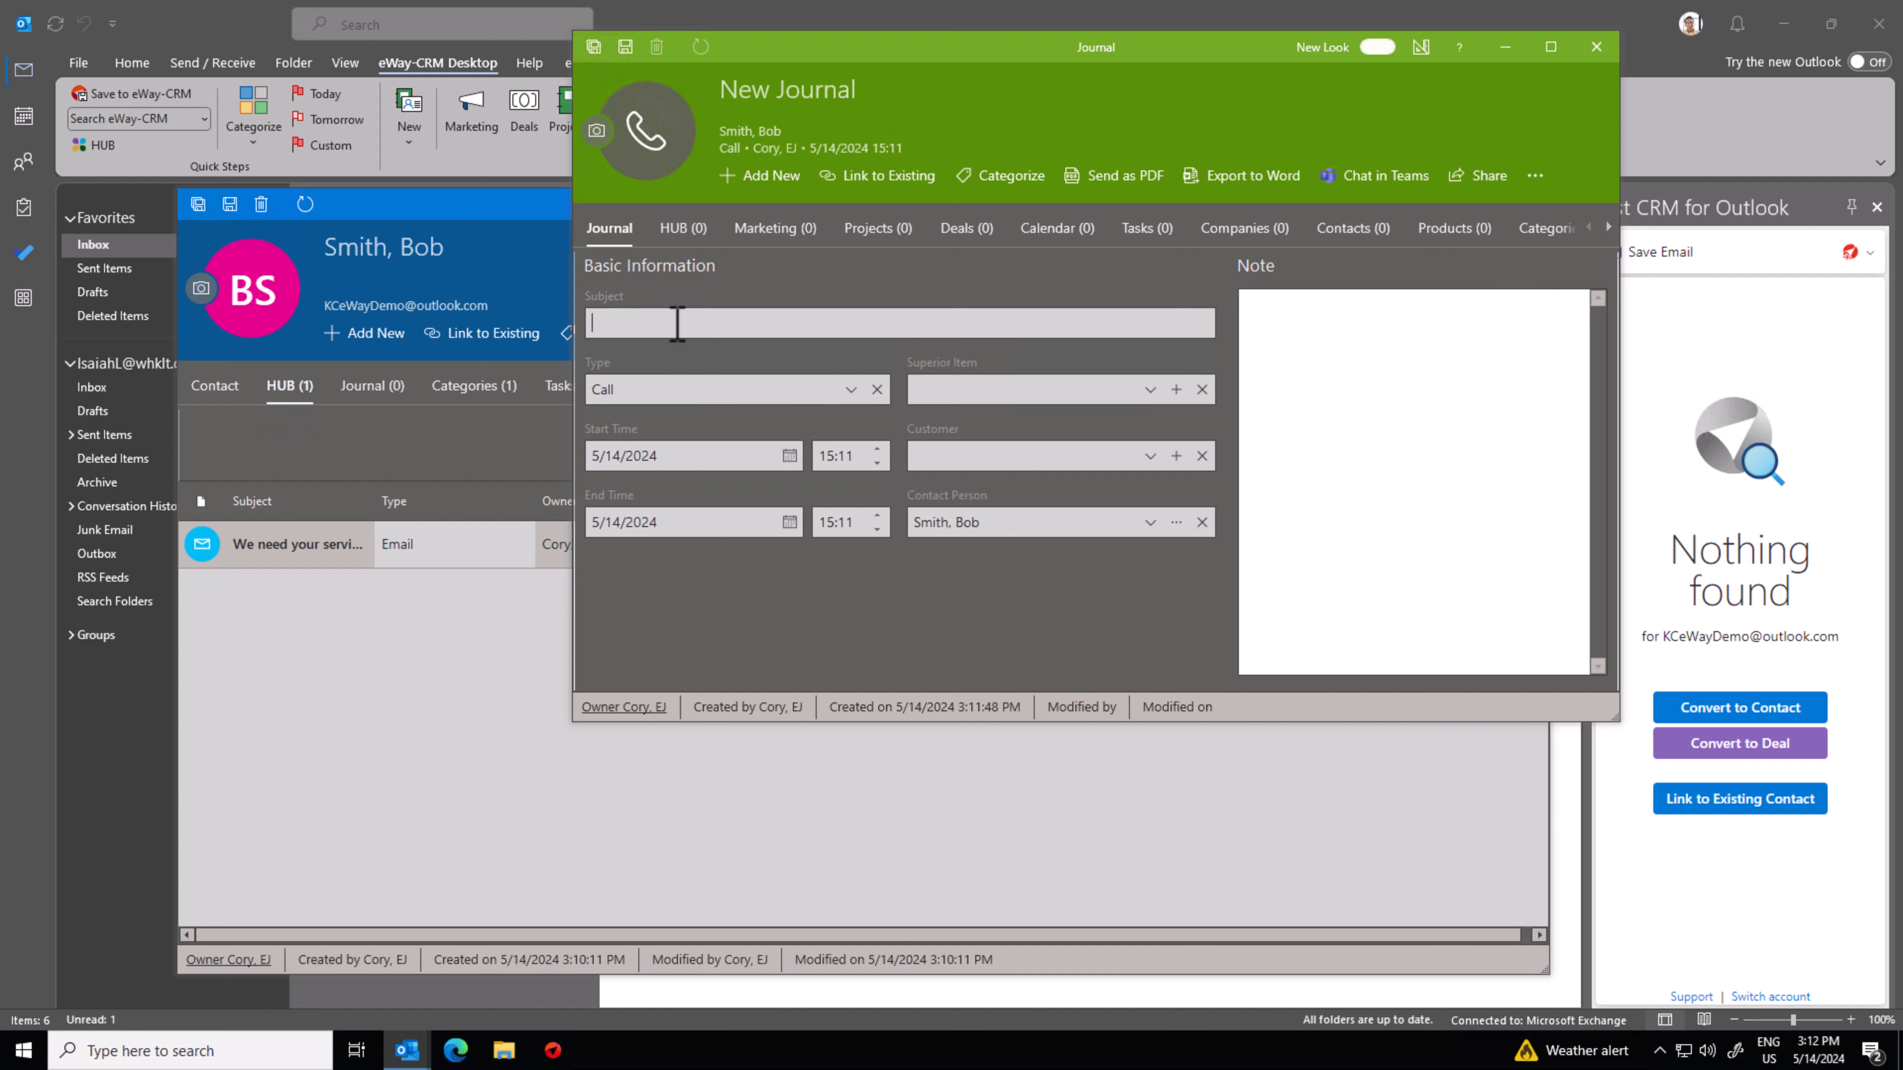
{"action": "type", "text": "call with Bob"}
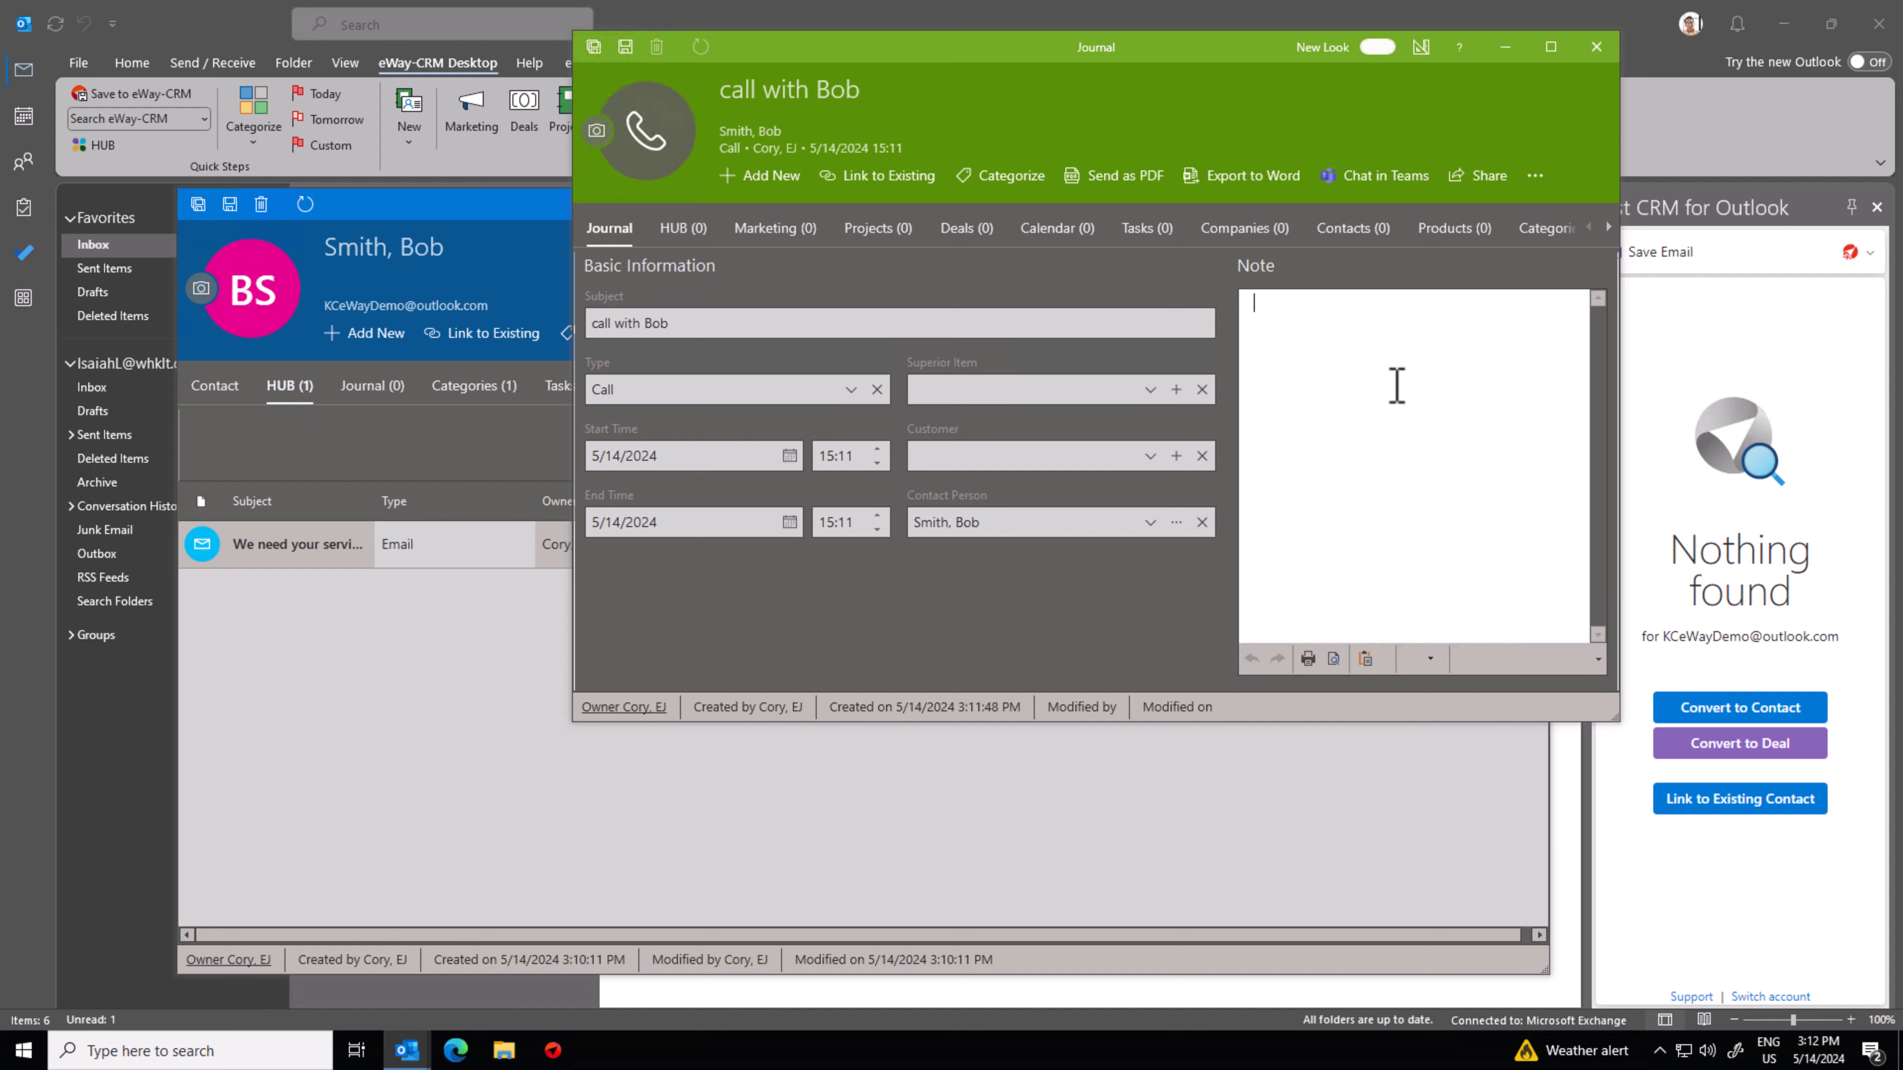
Write the journal note "adfafa", "adaf", "ABC Enterprises" and "need to follow up next week" on separate lines, and save the journal.
{"action": "type", "text": "adfafa"}
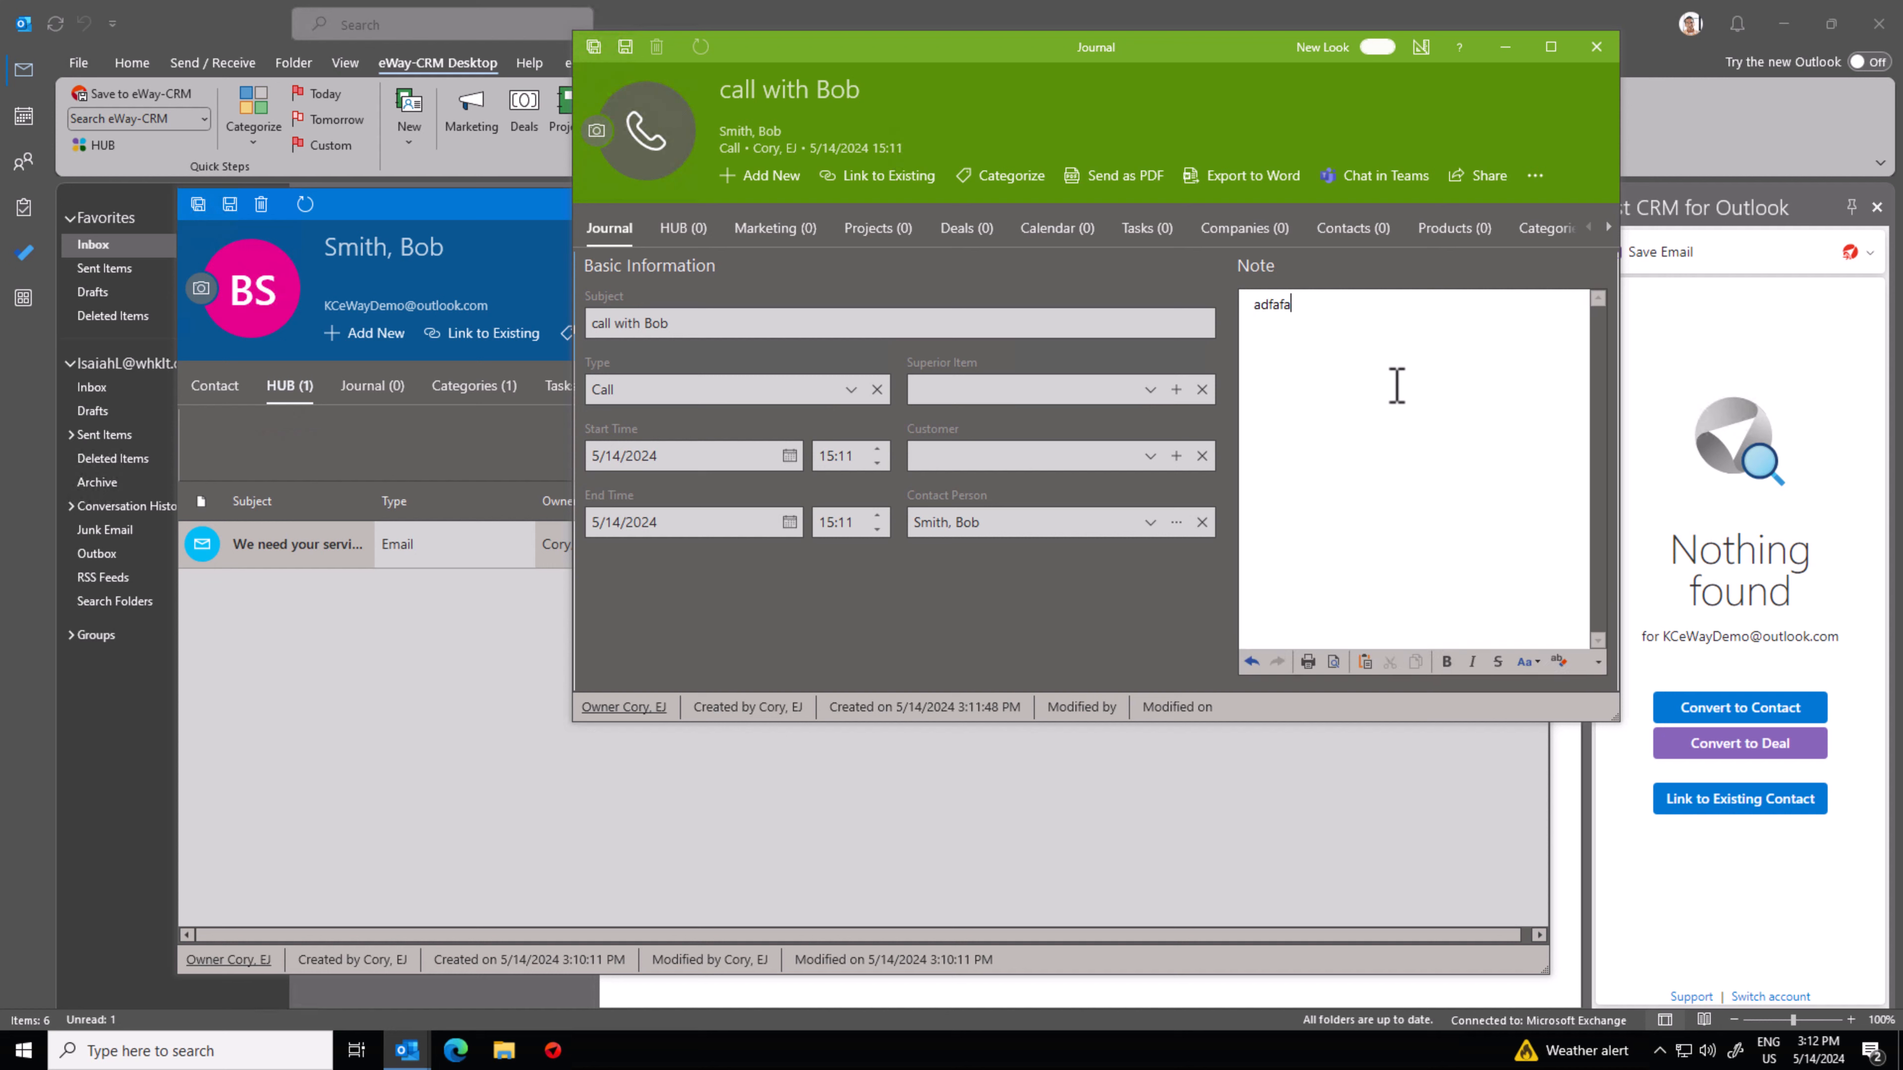
{"action": "key", "text": "Return"}
{"action": "type", "text": "adaf"}
{"action": "key", "text": "Return"}
{"action": "type", "text": "ABC Ente"}
{"action": "type", "text": "rpirr"}
{"action": "key", "text": "BackSpace"}
{"action": "key", "text": "BackSpace"}
{"action": "key", "text": "BackSpace"}
{"action": "type", "text": "rises"}
{"action": "key", "text": "Return"}
{"action": "type", "text": "nedd"}
{"action": "key", "text": "BackSpace"}
{"action": "key", "text": "BackSpace"}
{"action": "type", "text": "ed to follow u"}
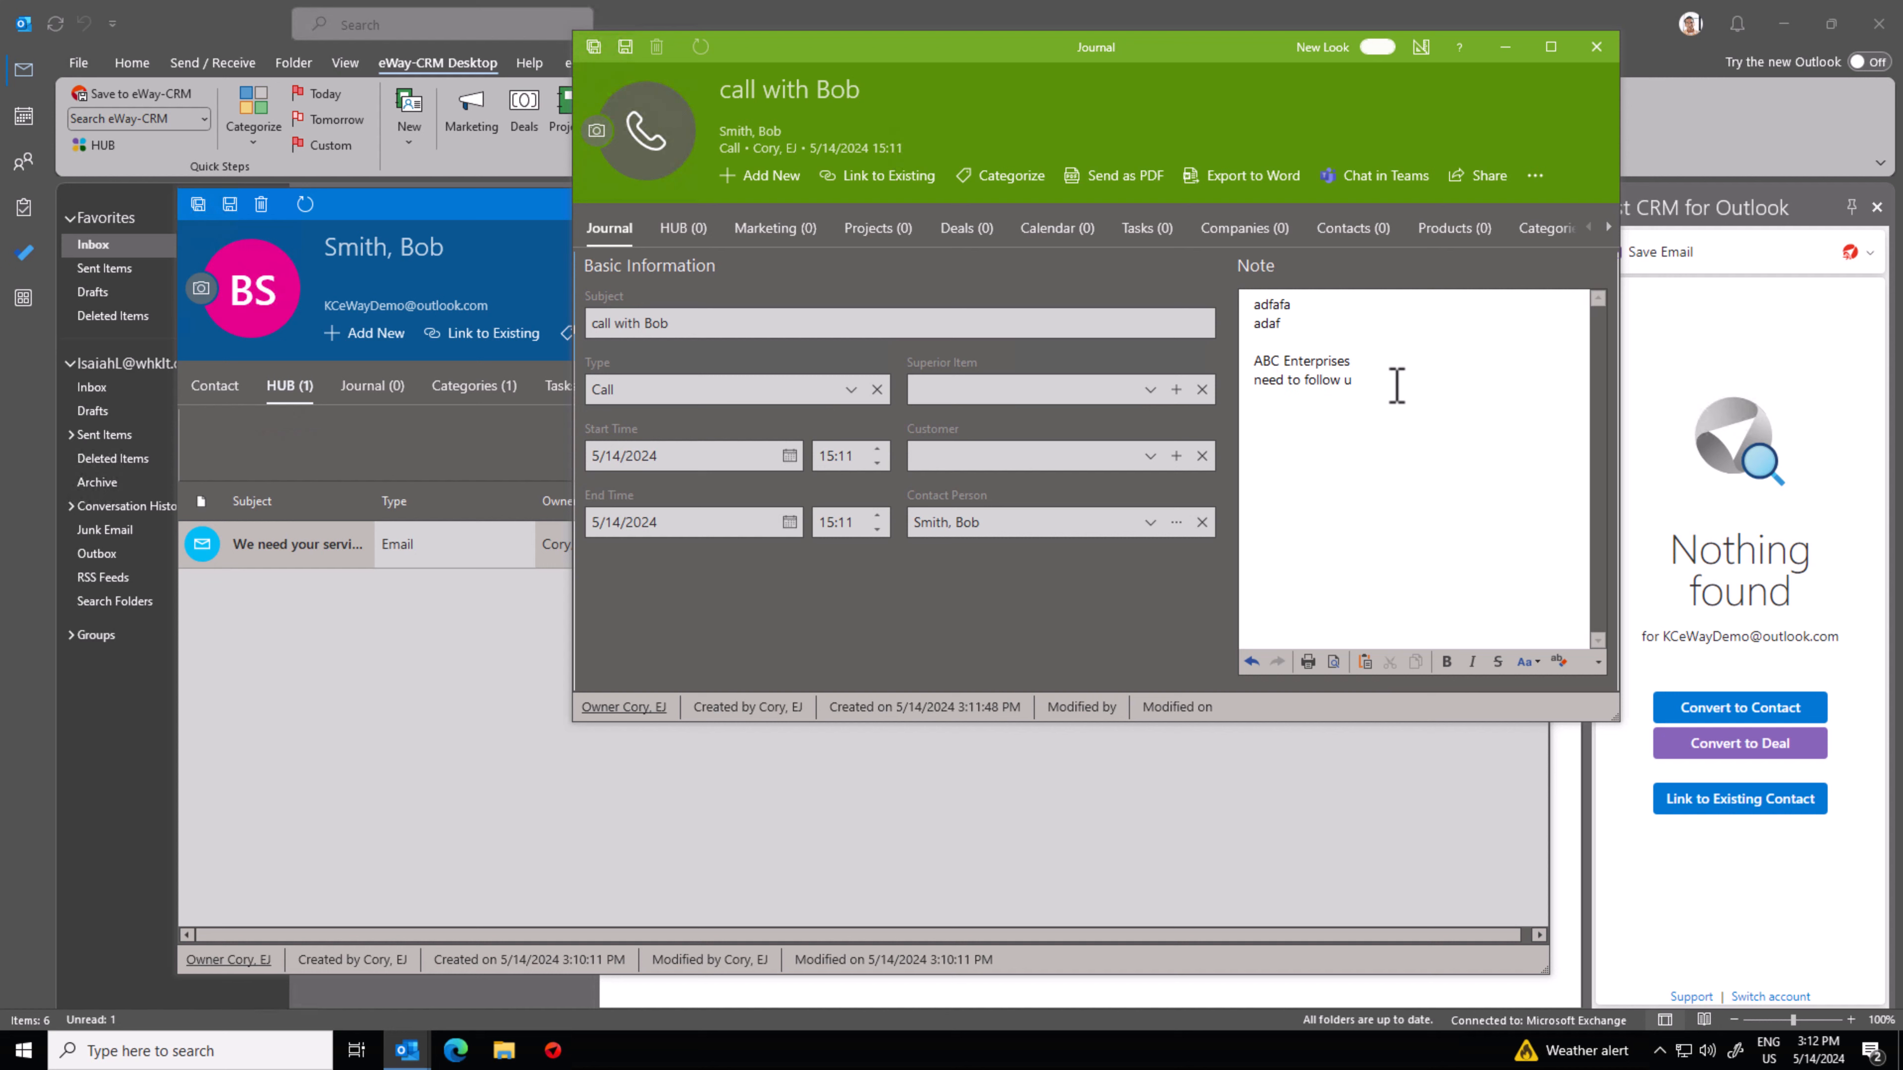
{"action": "type", "text": "p next week"}
{"action": "left_click", "coordinate": [626, 48]}
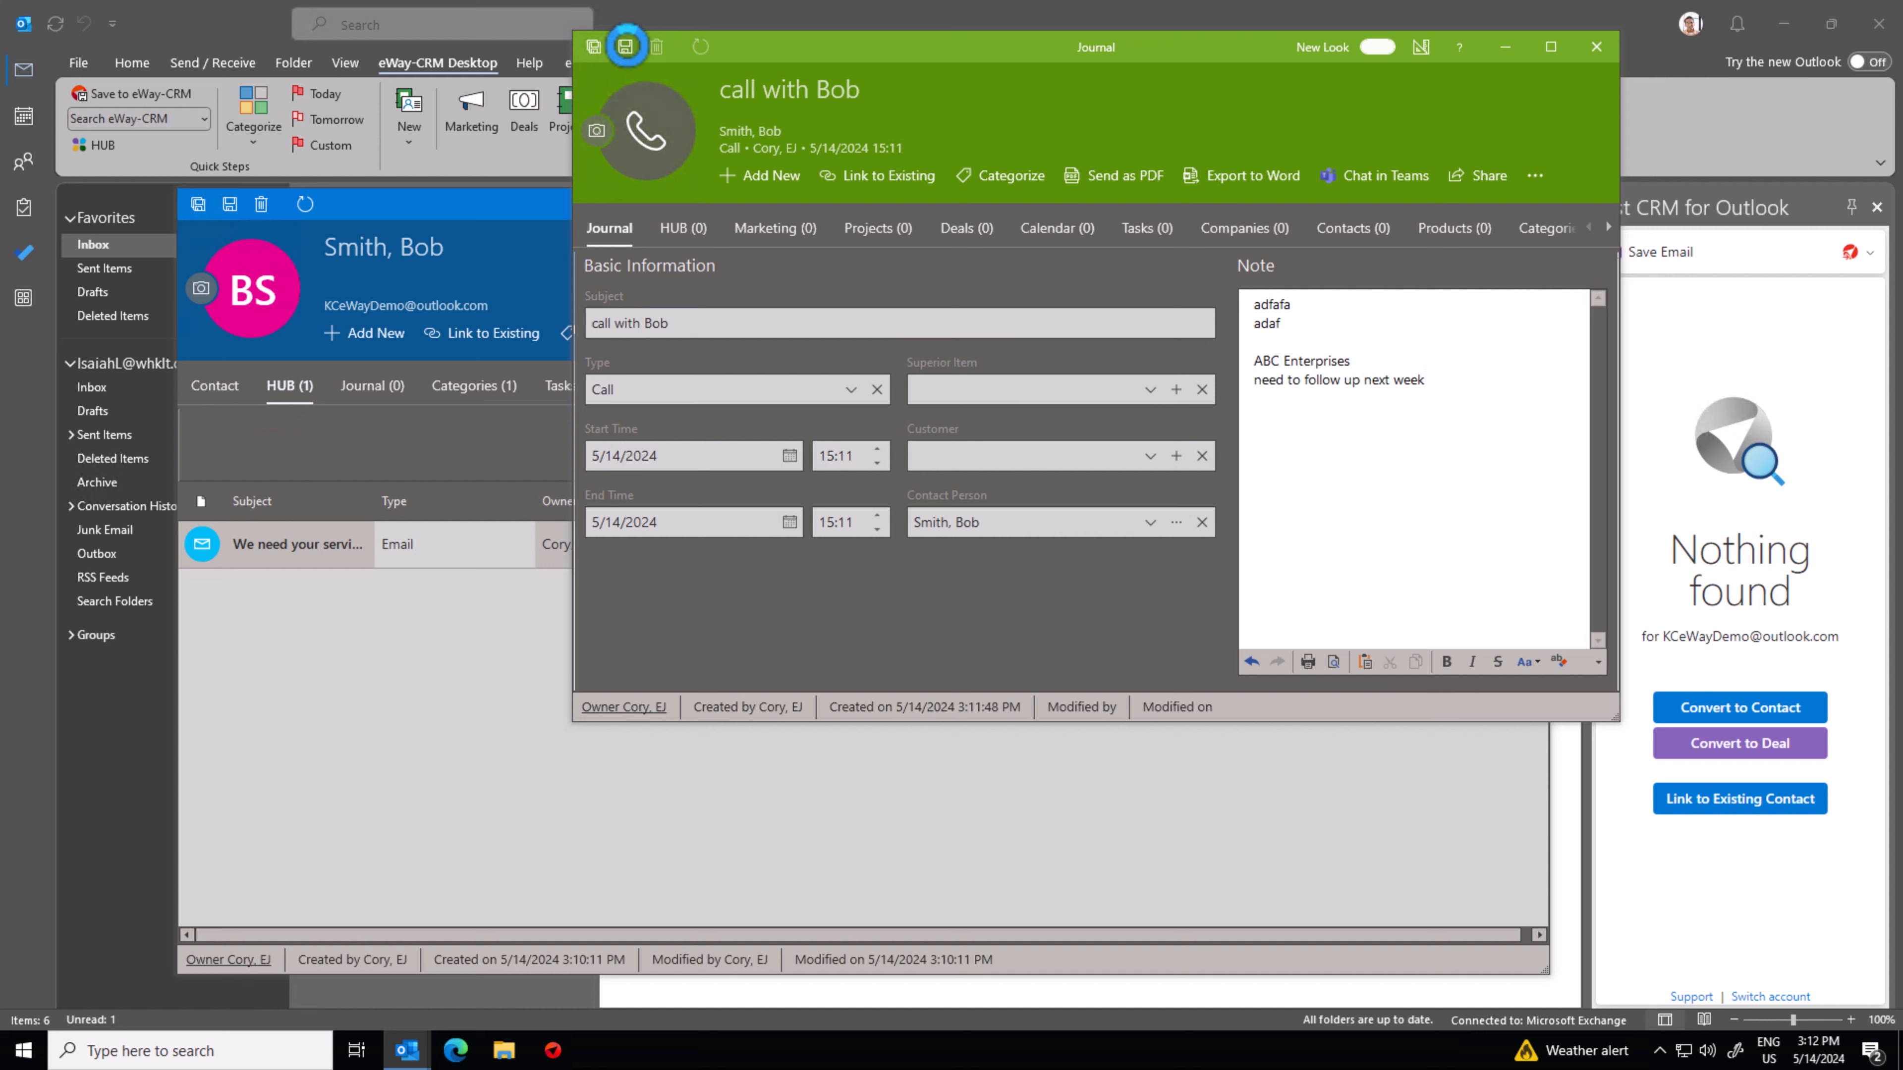
Add a new task from the call journal with a subject about checking in with the contact.
{"action": "left_click", "coordinate": [753, 178]}
{"action": "left_click", "coordinate": [783, 354]}
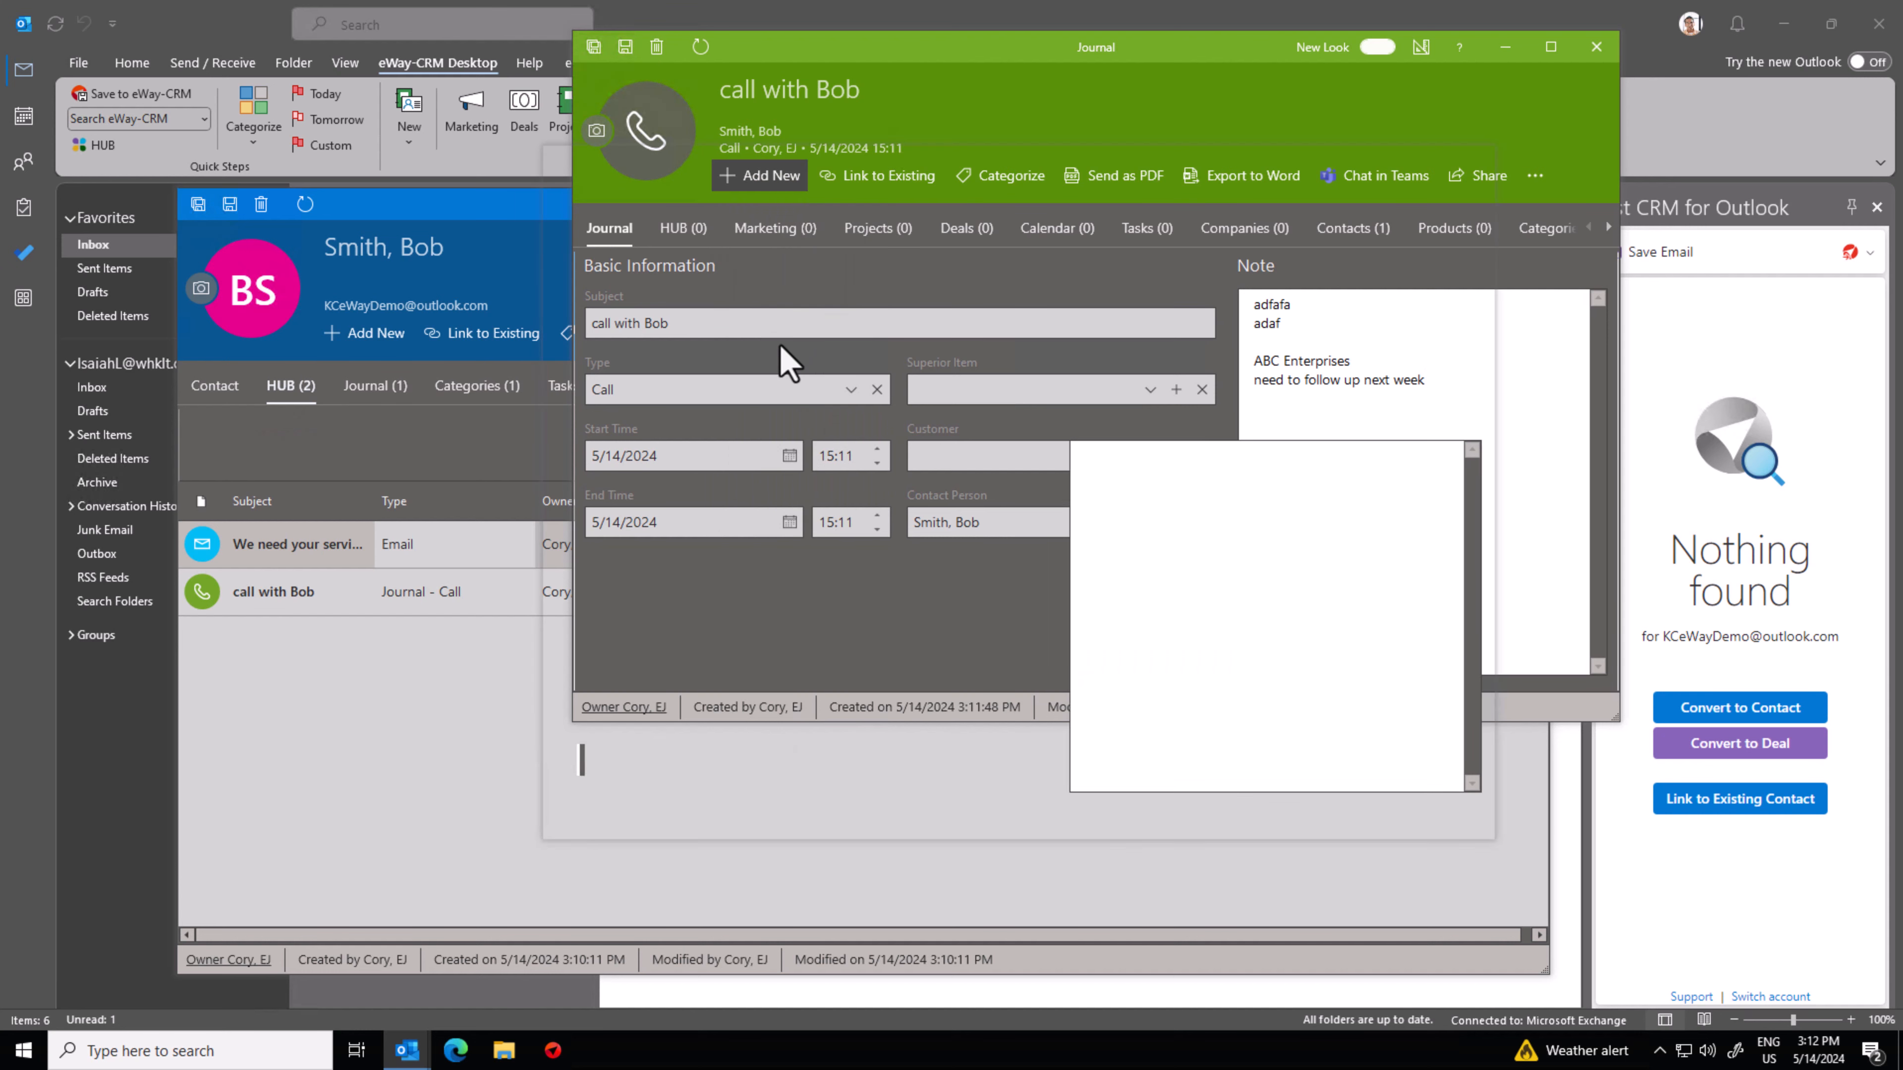
{"action": "left_click", "coordinate": [693, 478]}
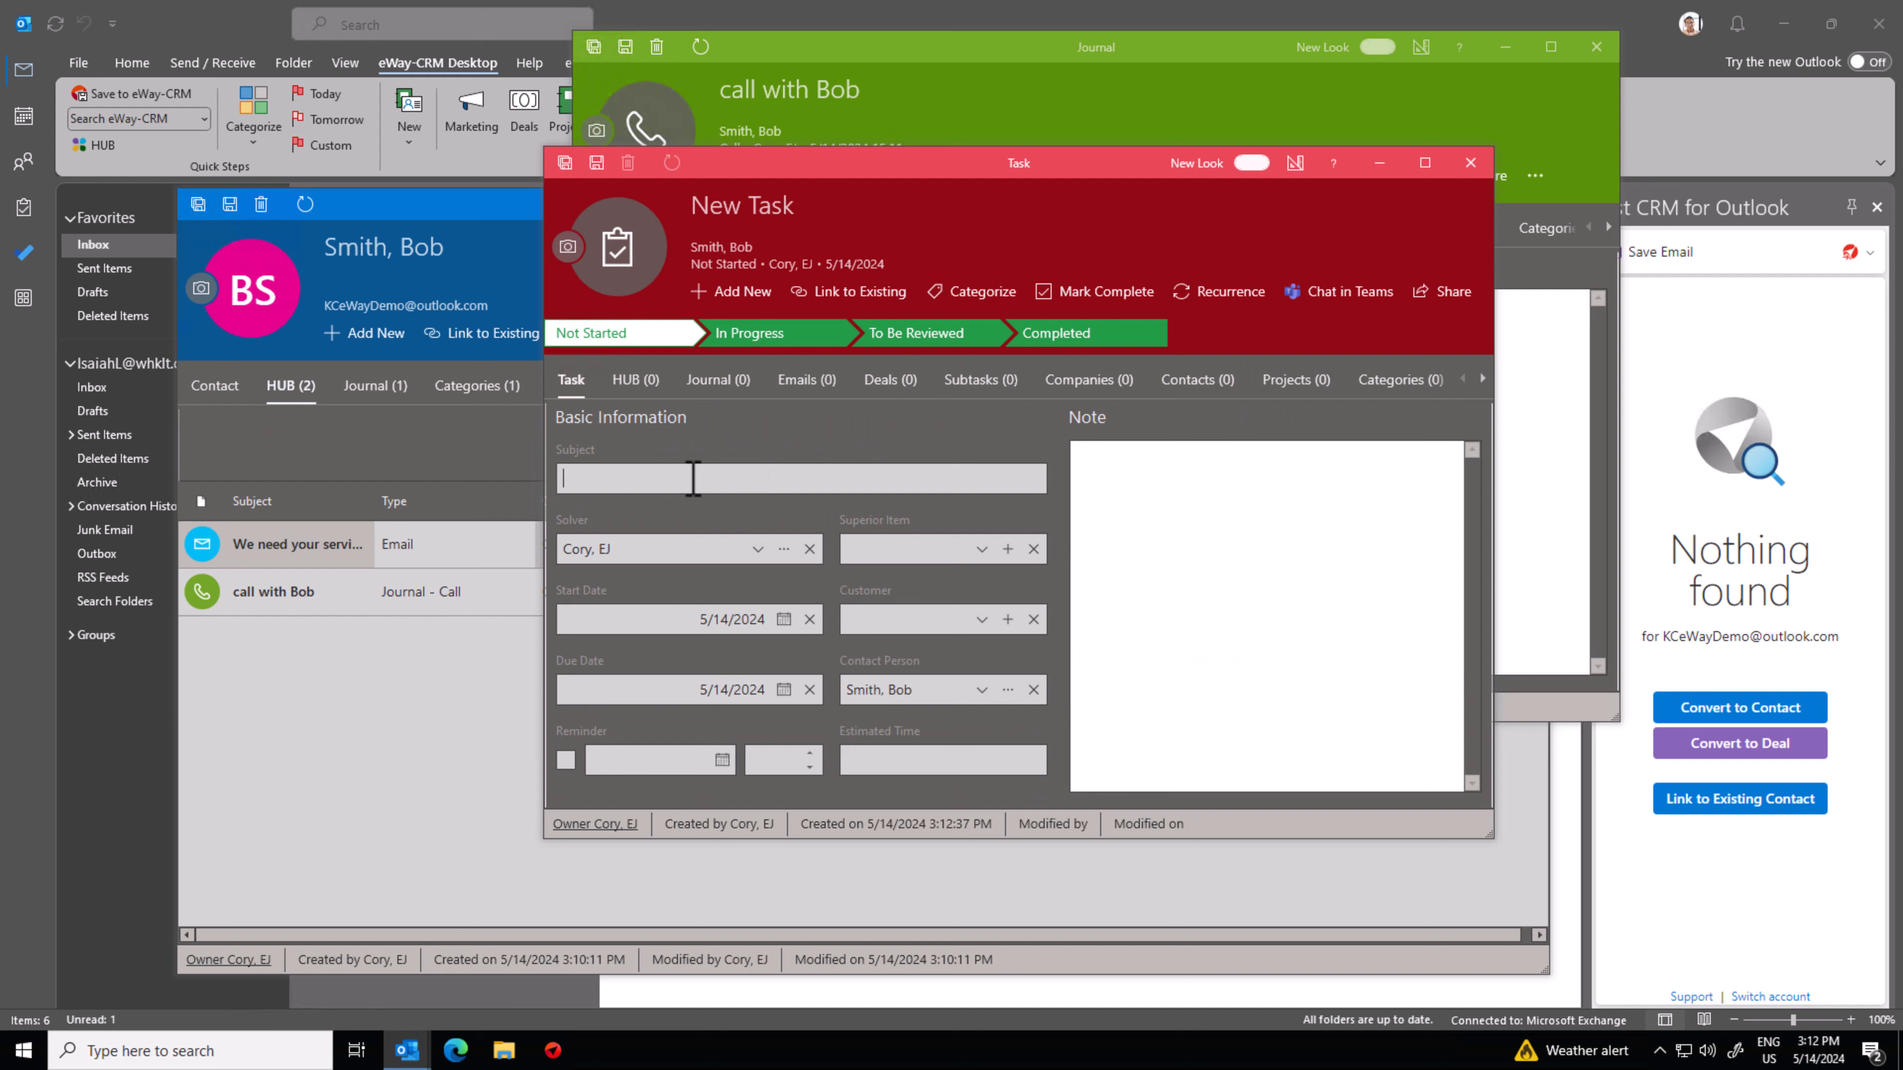
{"action": "type", "text": "check in with Bbo"}
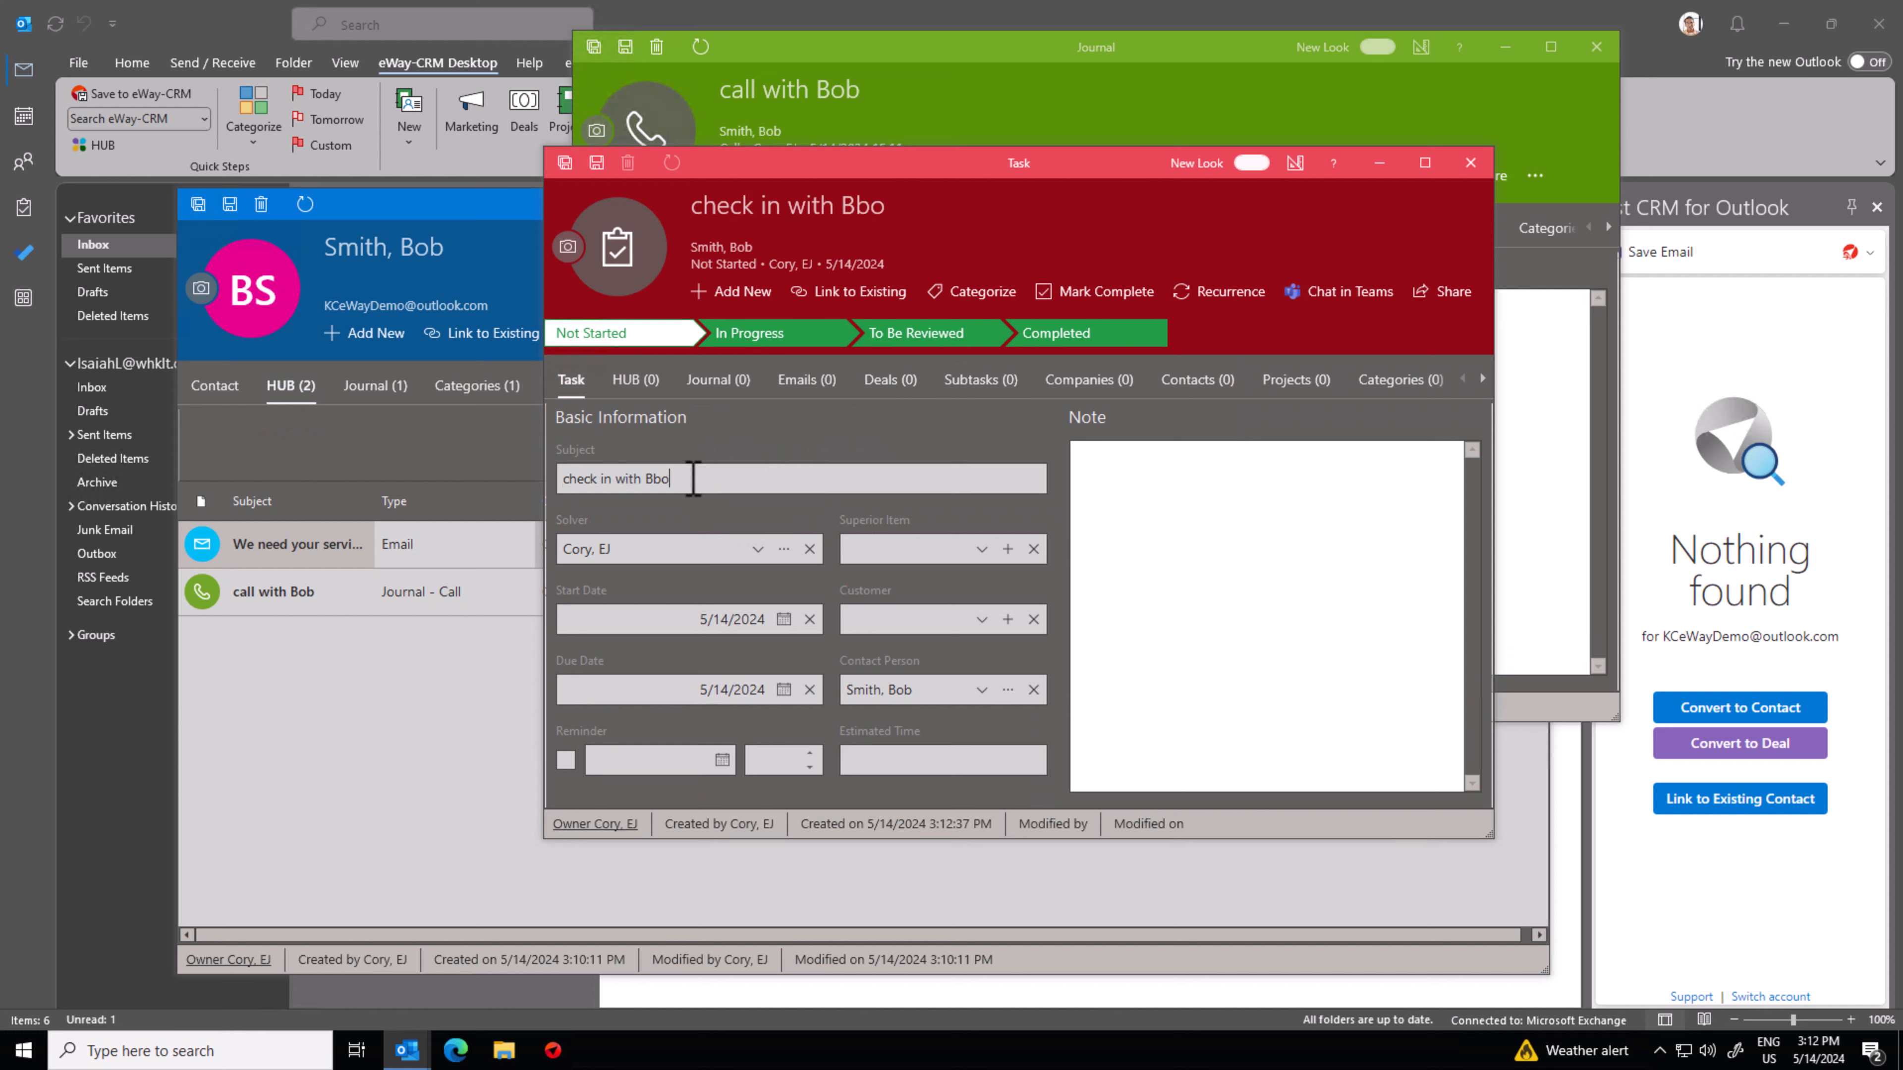
{"action": "key", "text": "BackSpace"}
{"action": "key", "text": "BackSpace"}
{"action": "type", "text": "ob"}
Set the task's due date to 5/20/2024 and turn on its reminder.
{"action": "left_click", "coordinate": [785, 690]}
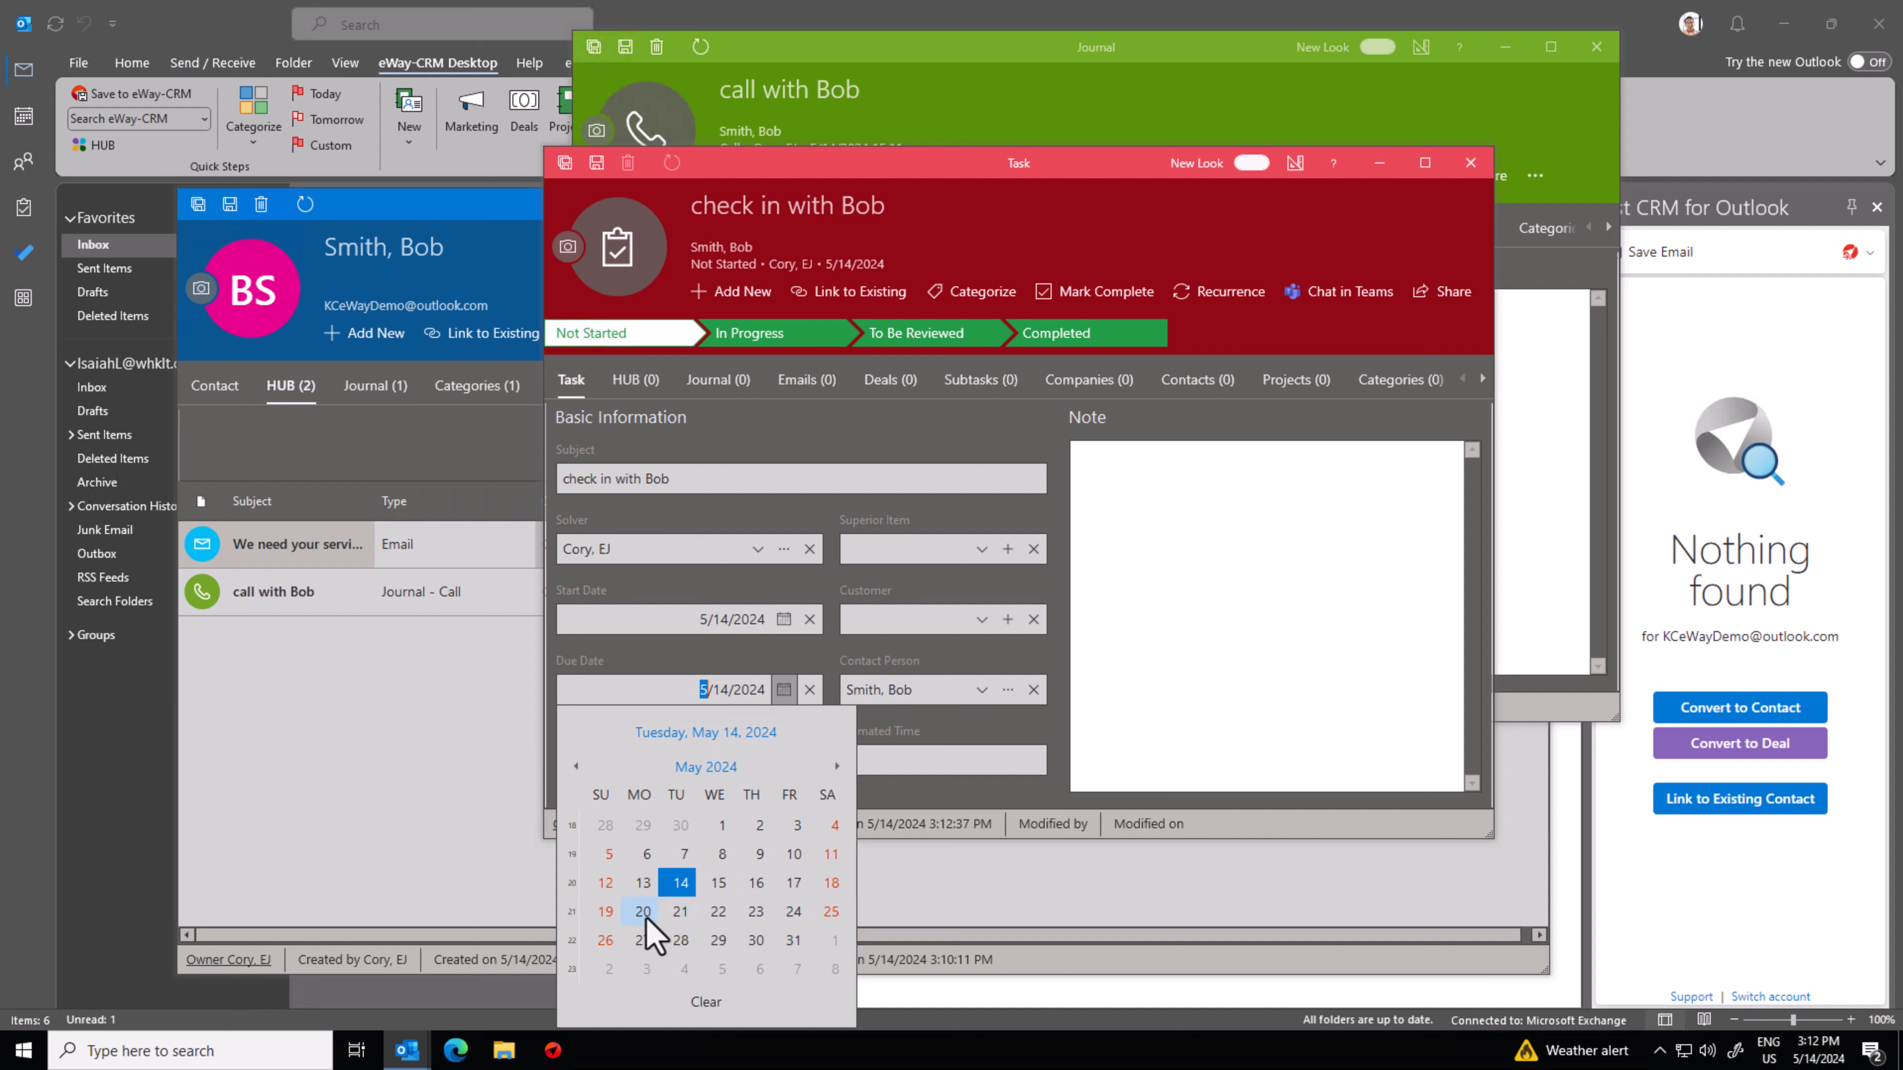
{"action": "left_click", "coordinate": [647, 922]}
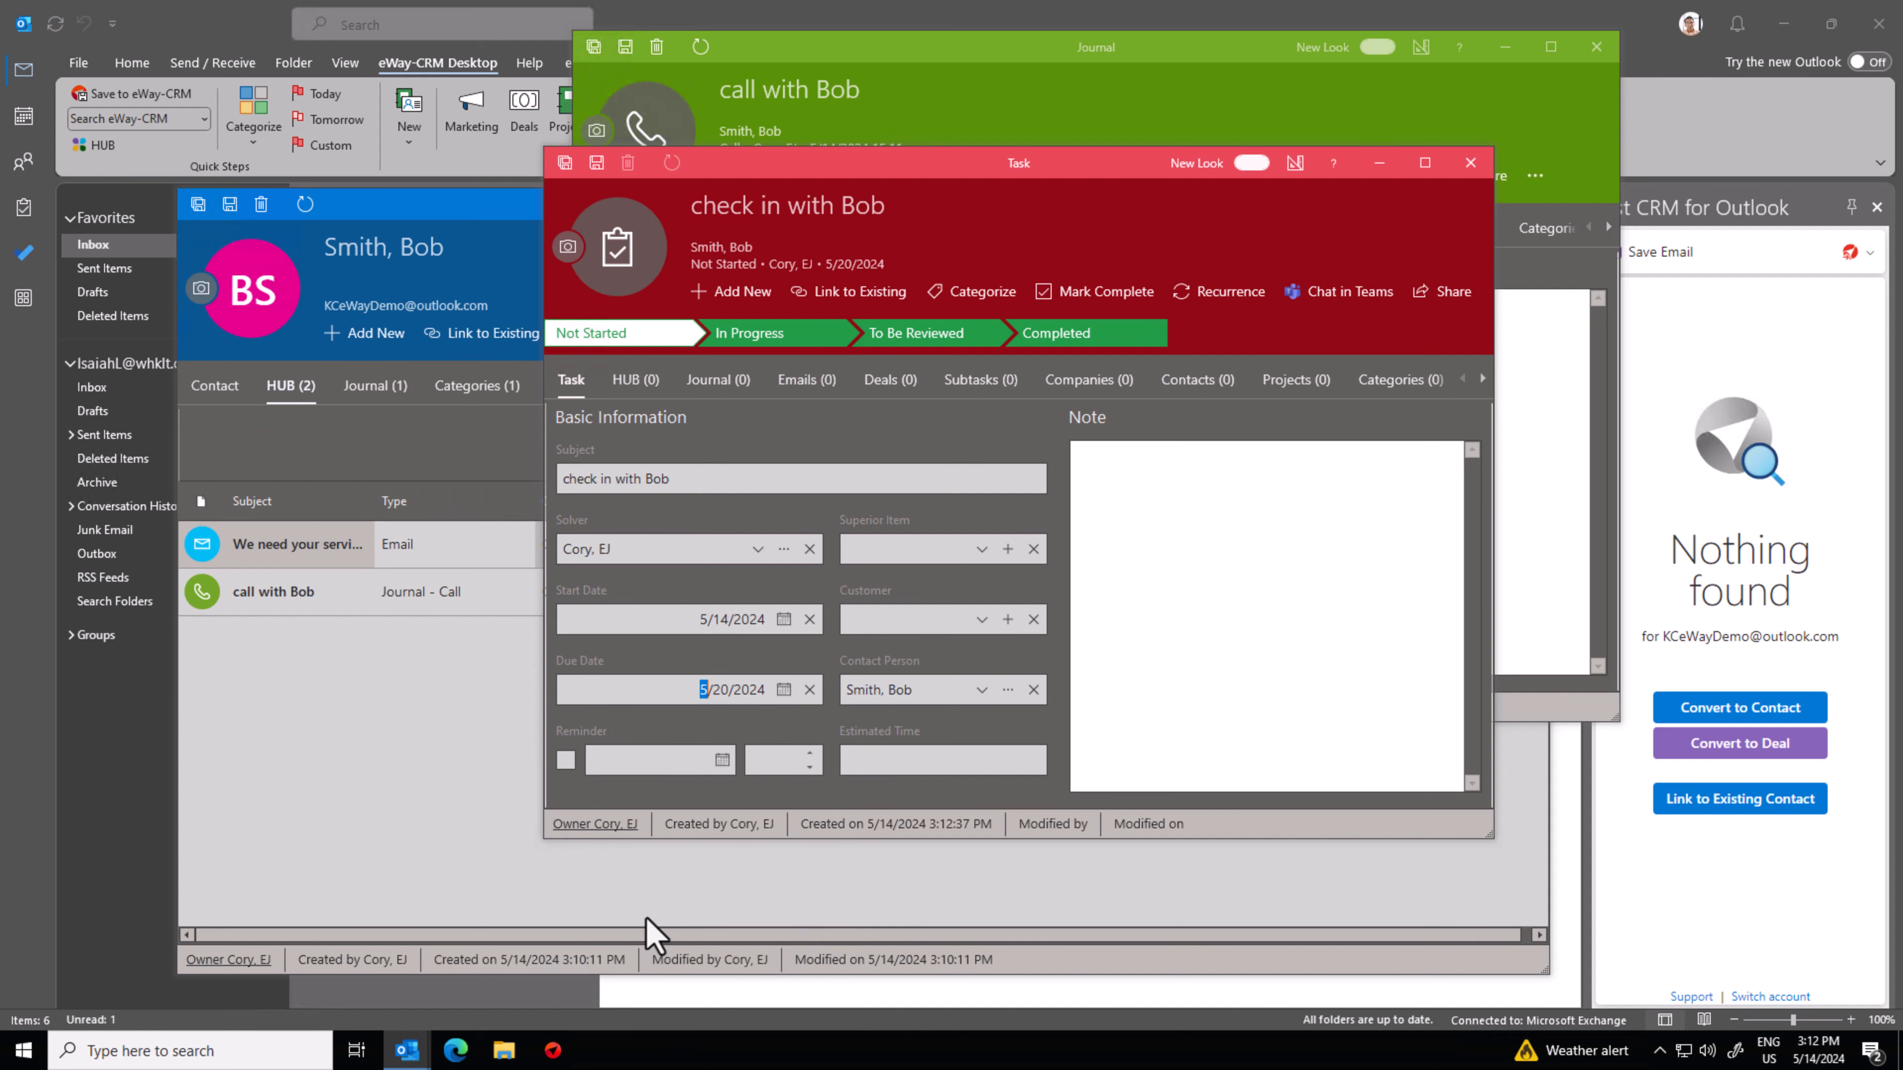
{"action": "left_click", "coordinate": [565, 760]}
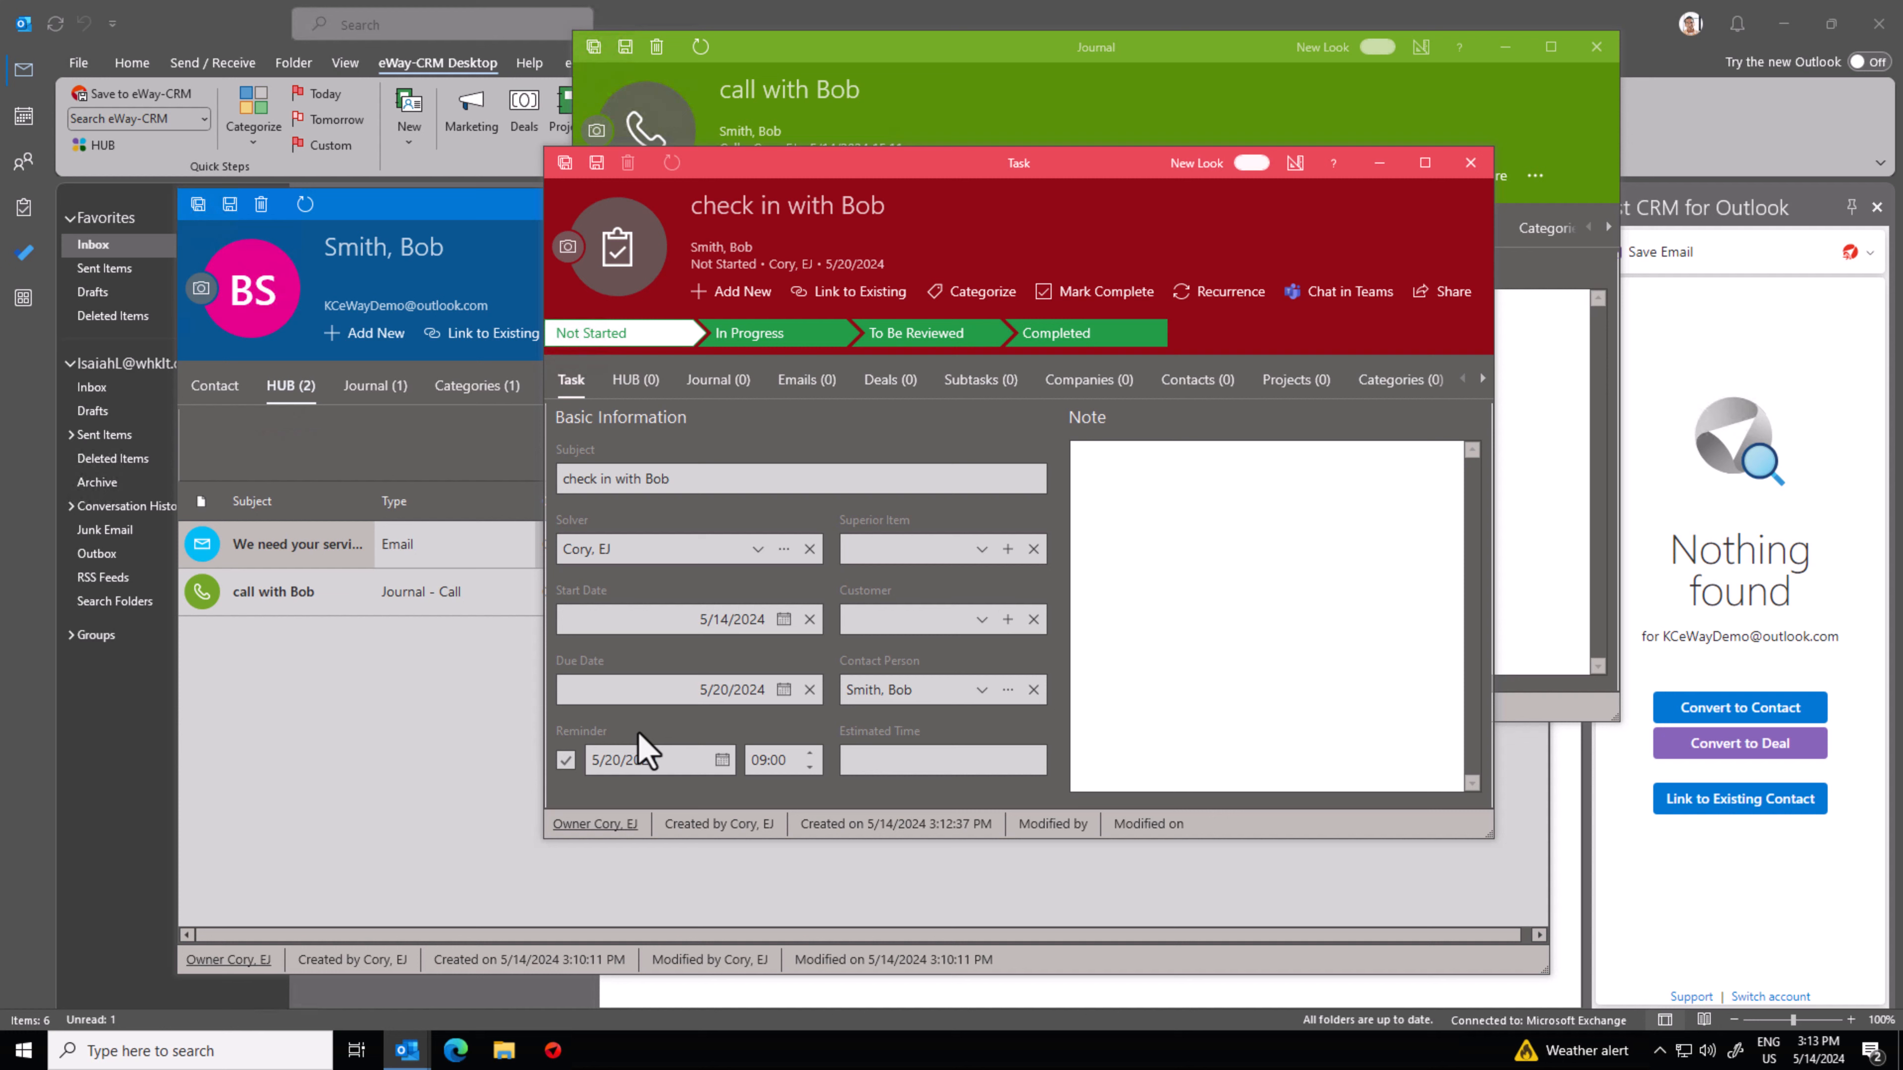
Assign the task to the first colleague in the solver list and save the task.
{"action": "left_click", "coordinate": [757, 551]}
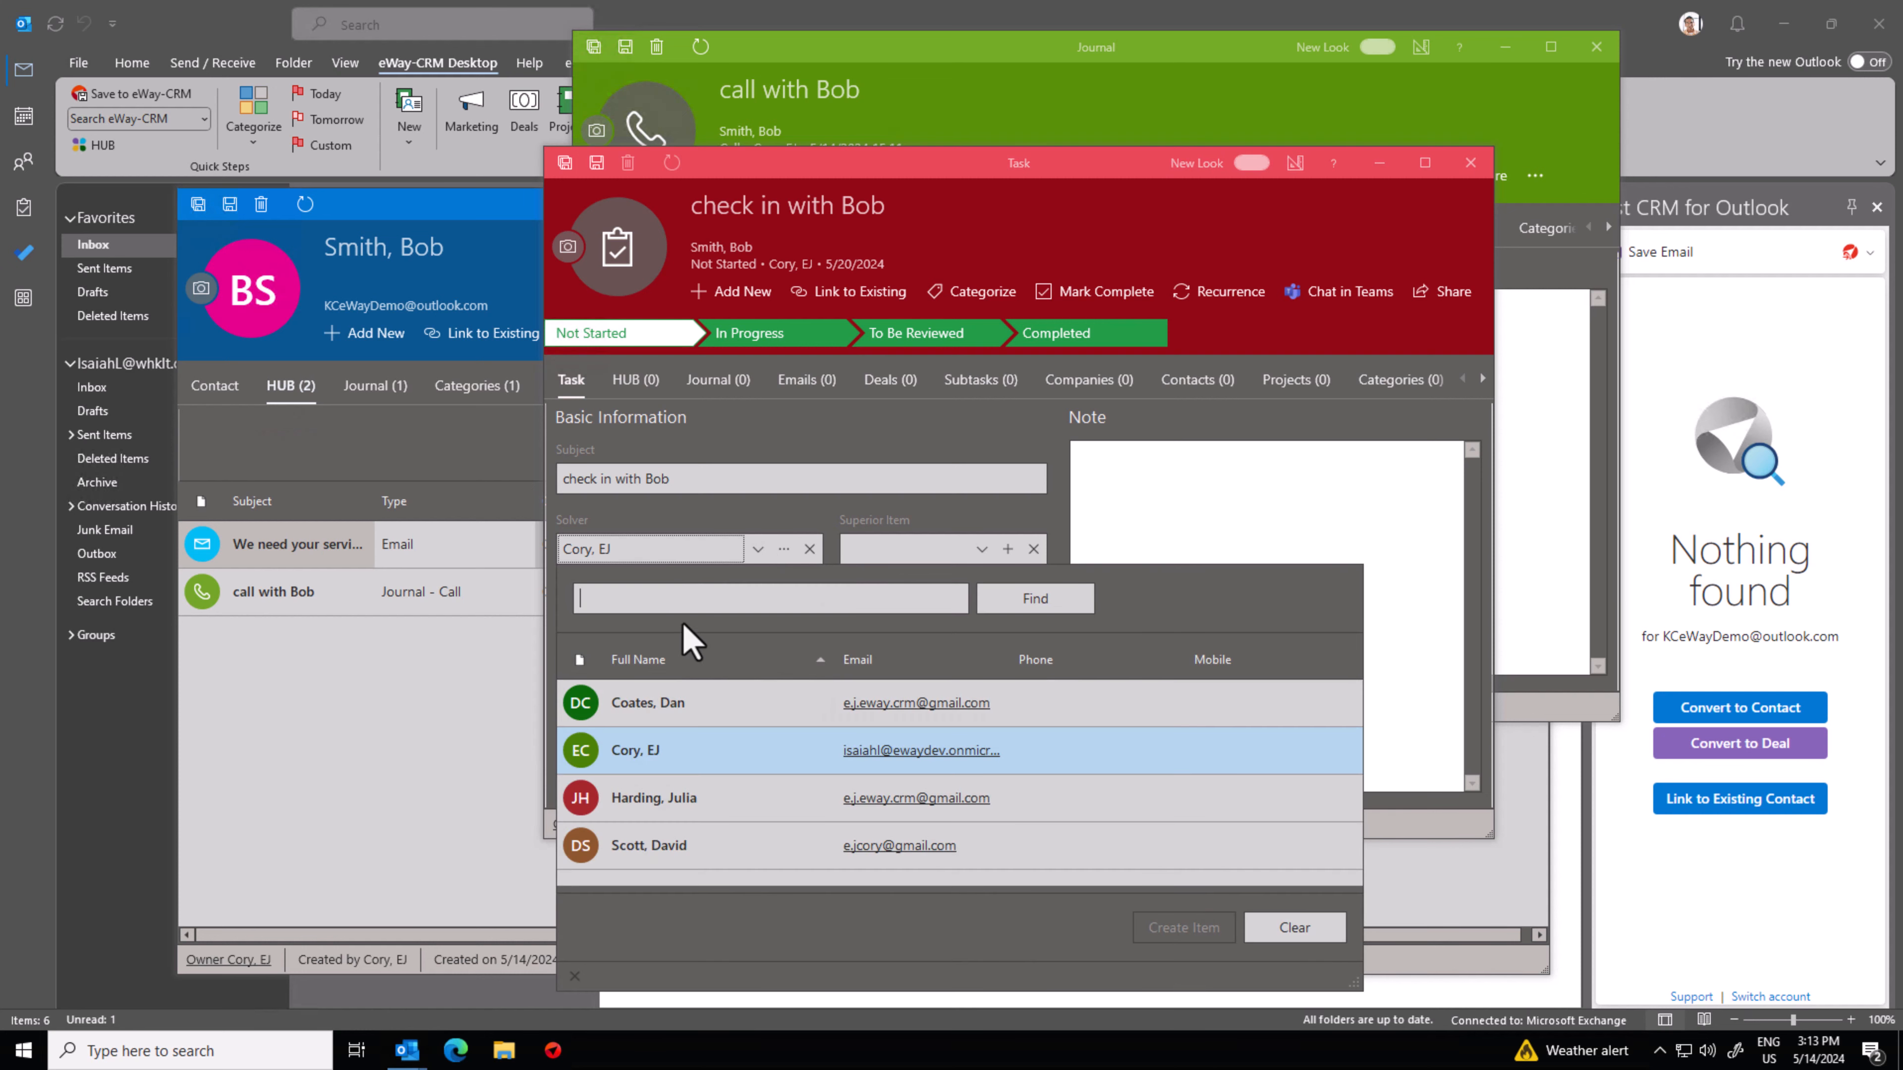
{"action": "left_click", "coordinate": [701, 716]}
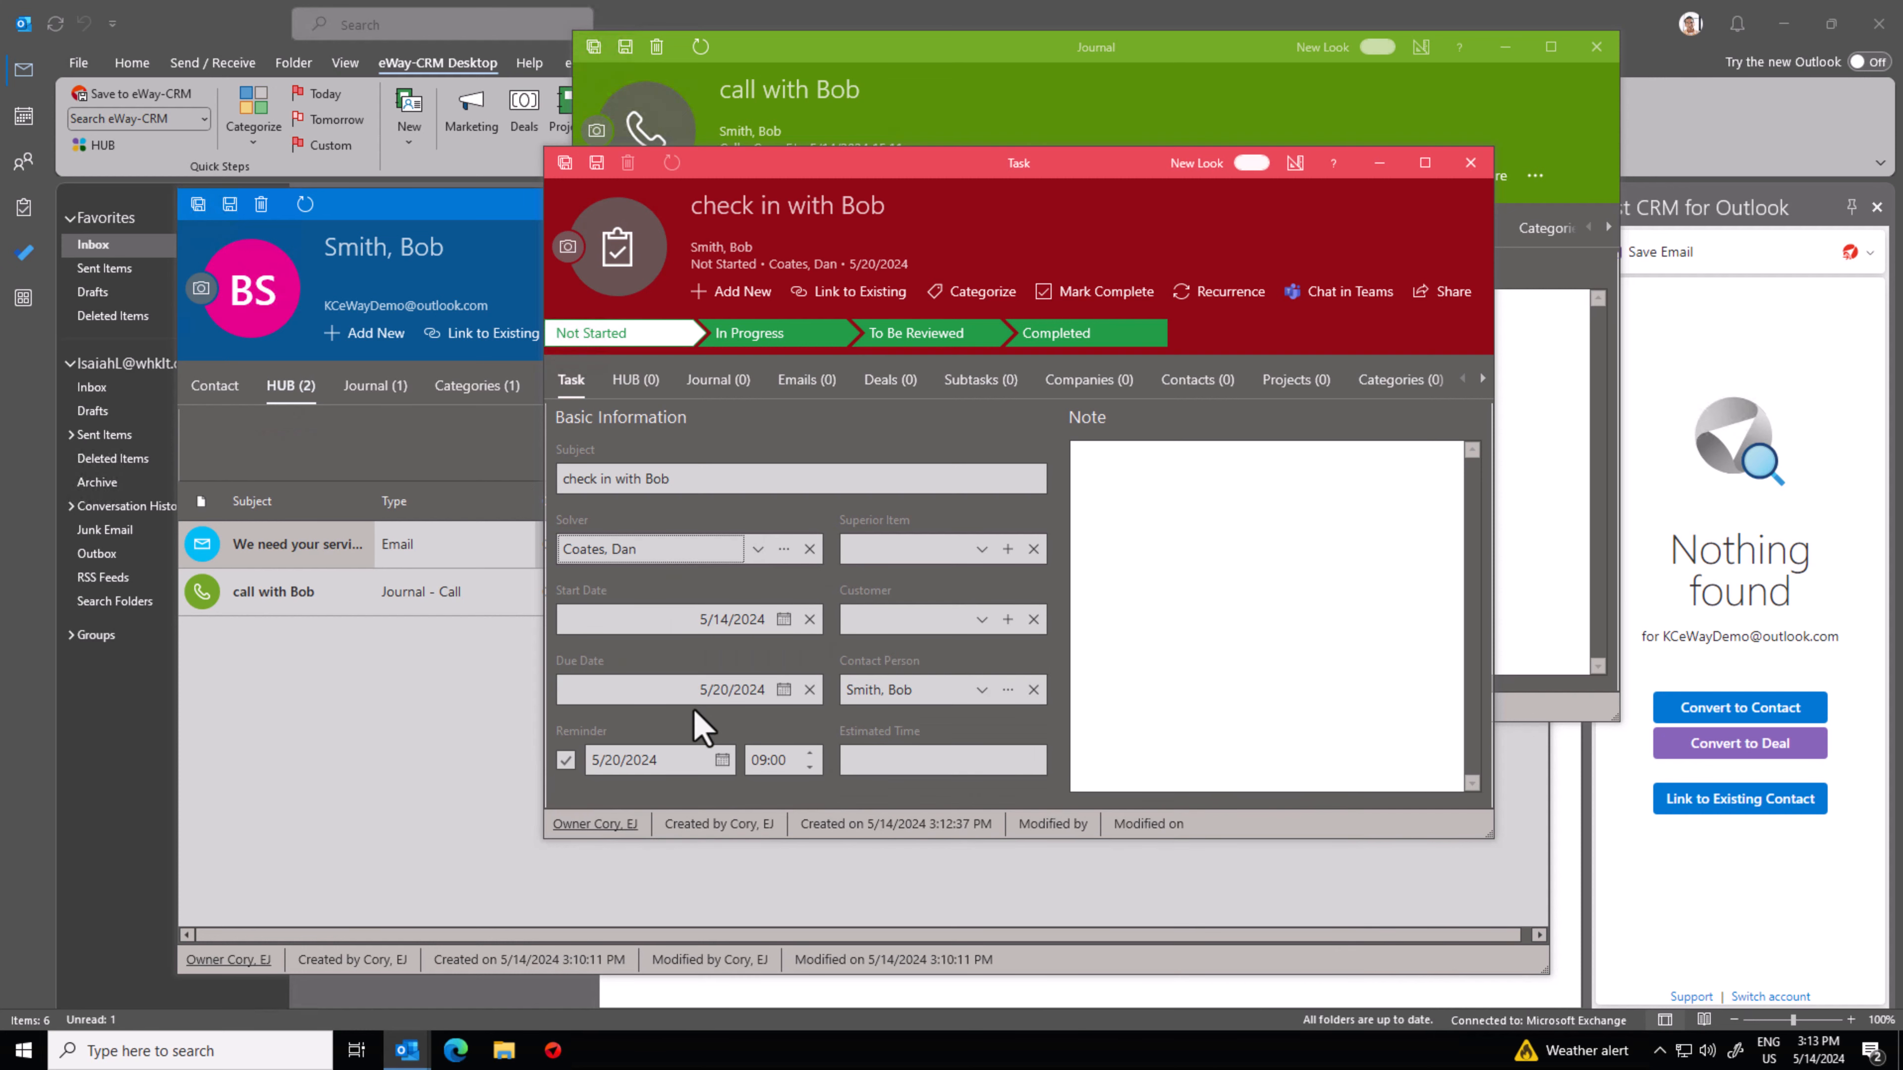
{"action": "left_click", "coordinate": [597, 163]}
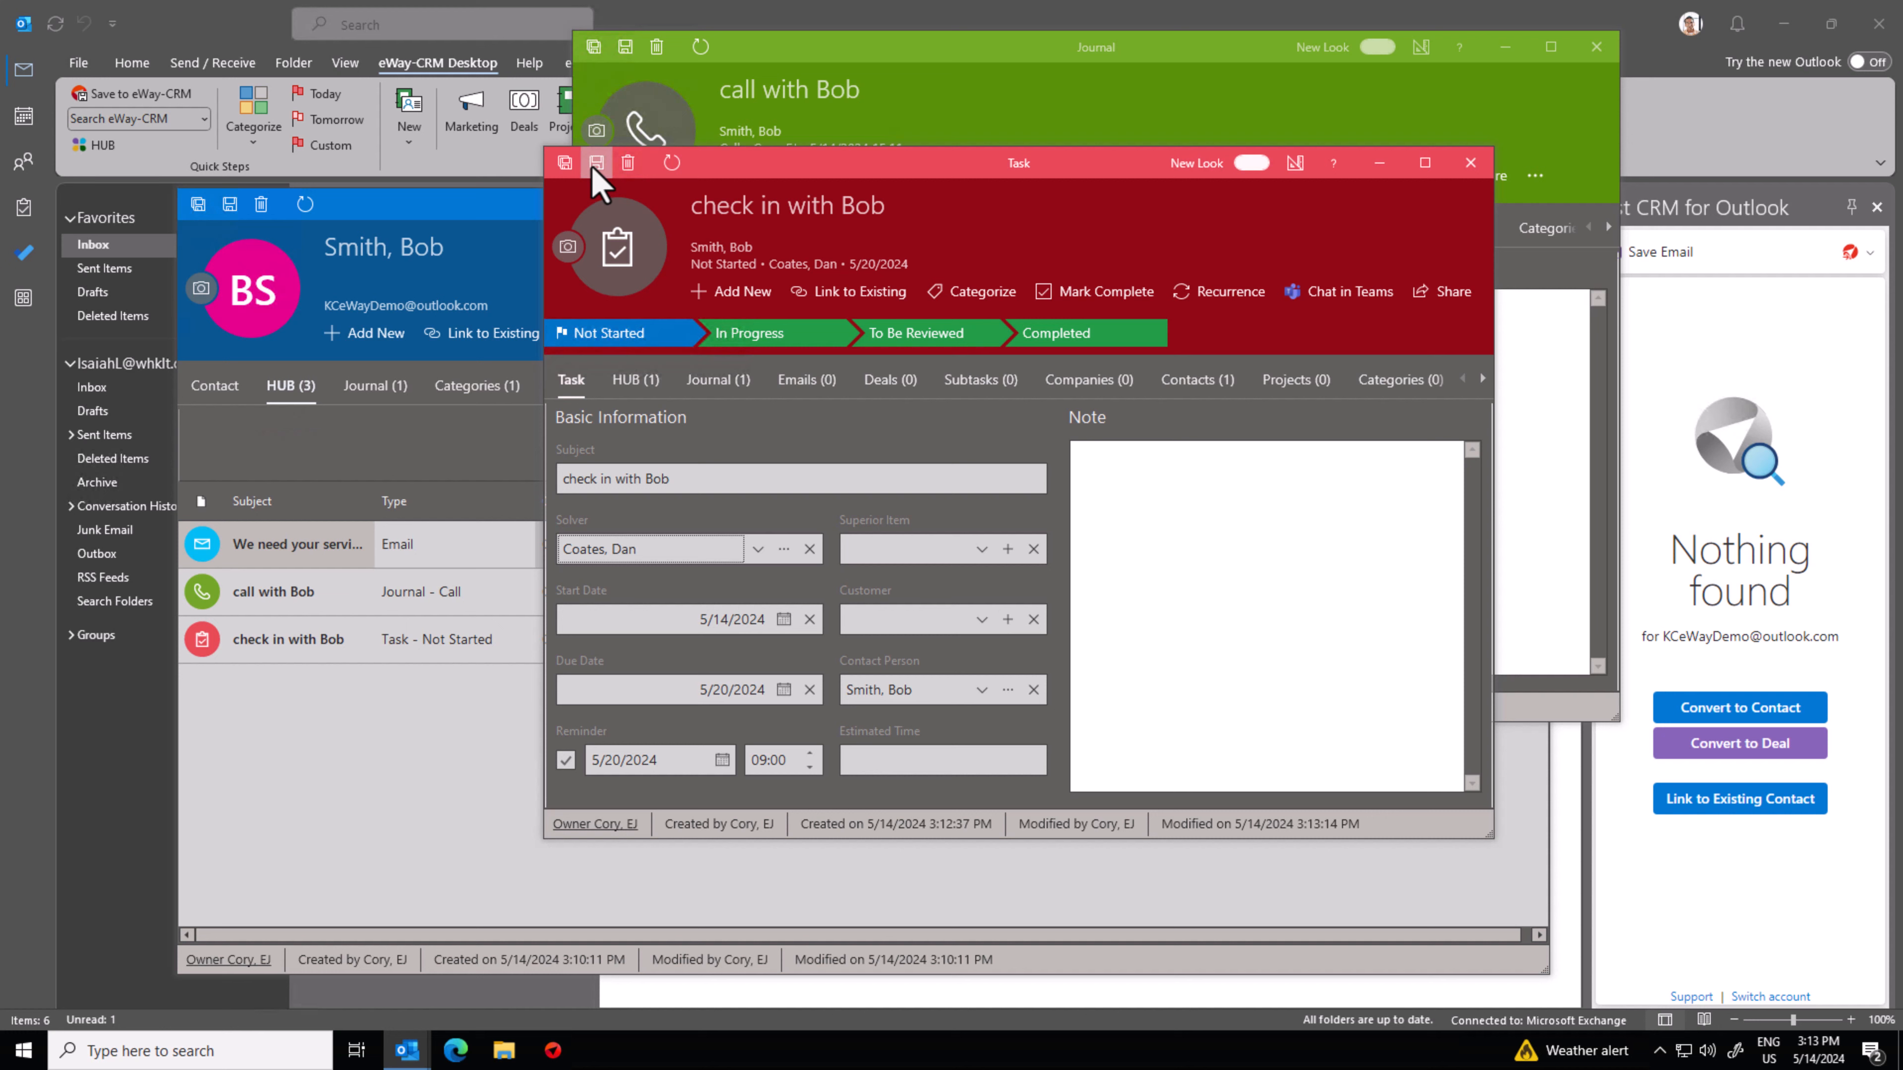
Review the call journal linked to the task, close it, and save and close the task.
{"action": "left_click", "coordinate": [716, 381]}
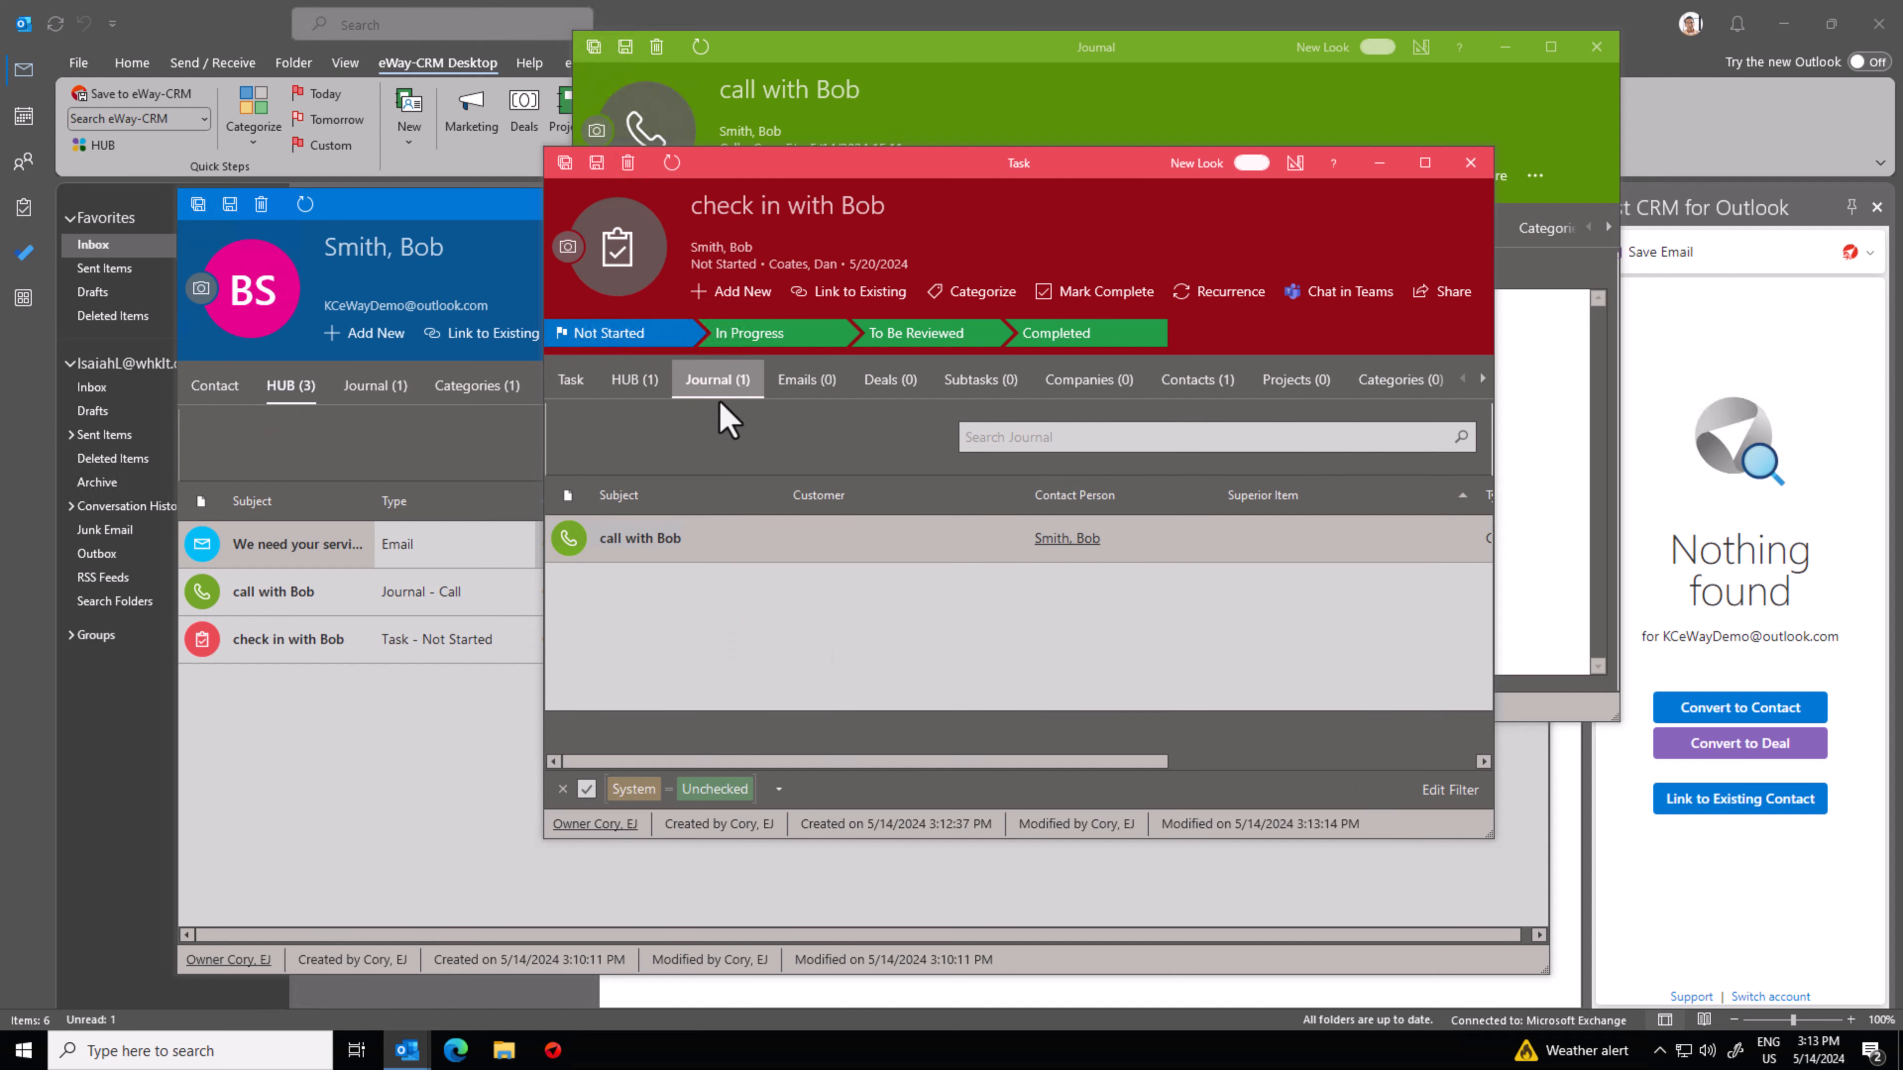
{"action": "double_click", "coordinate": [730, 547]}
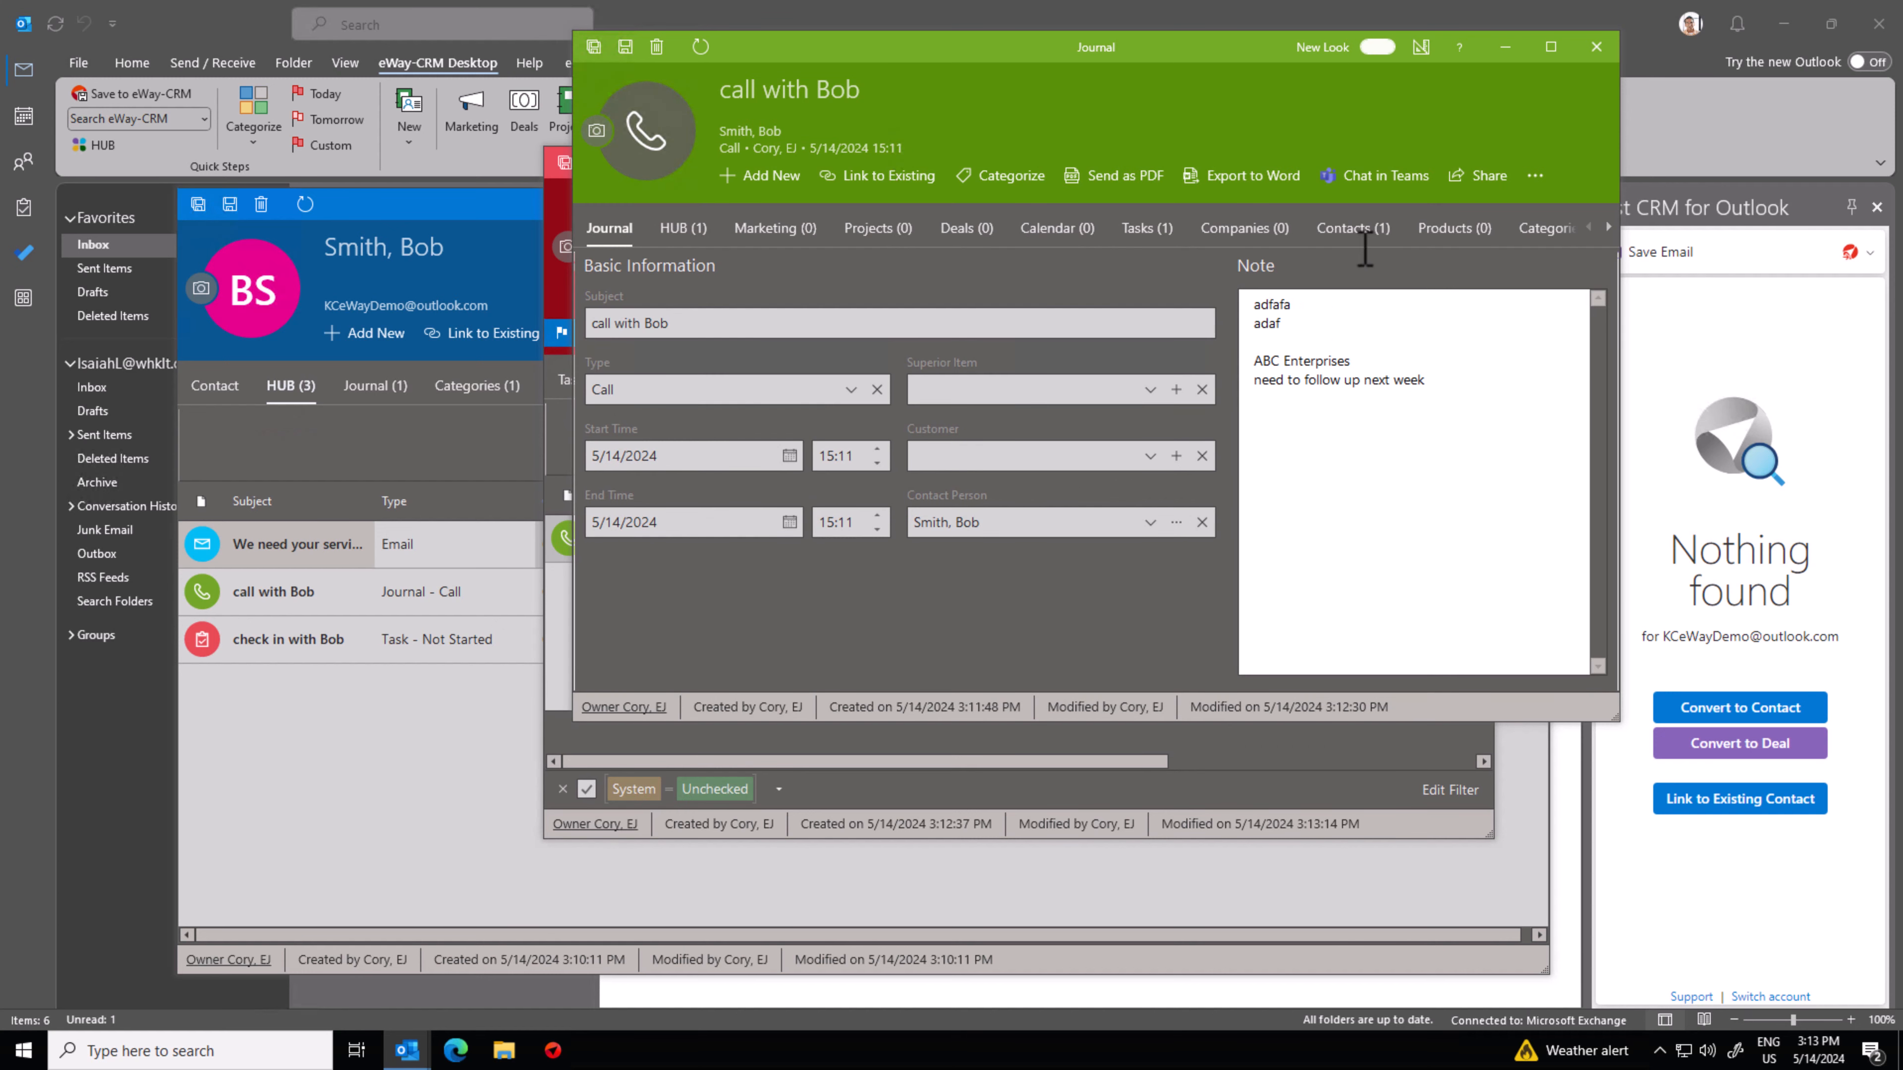
{"action": "left_click", "coordinate": [1597, 46]}
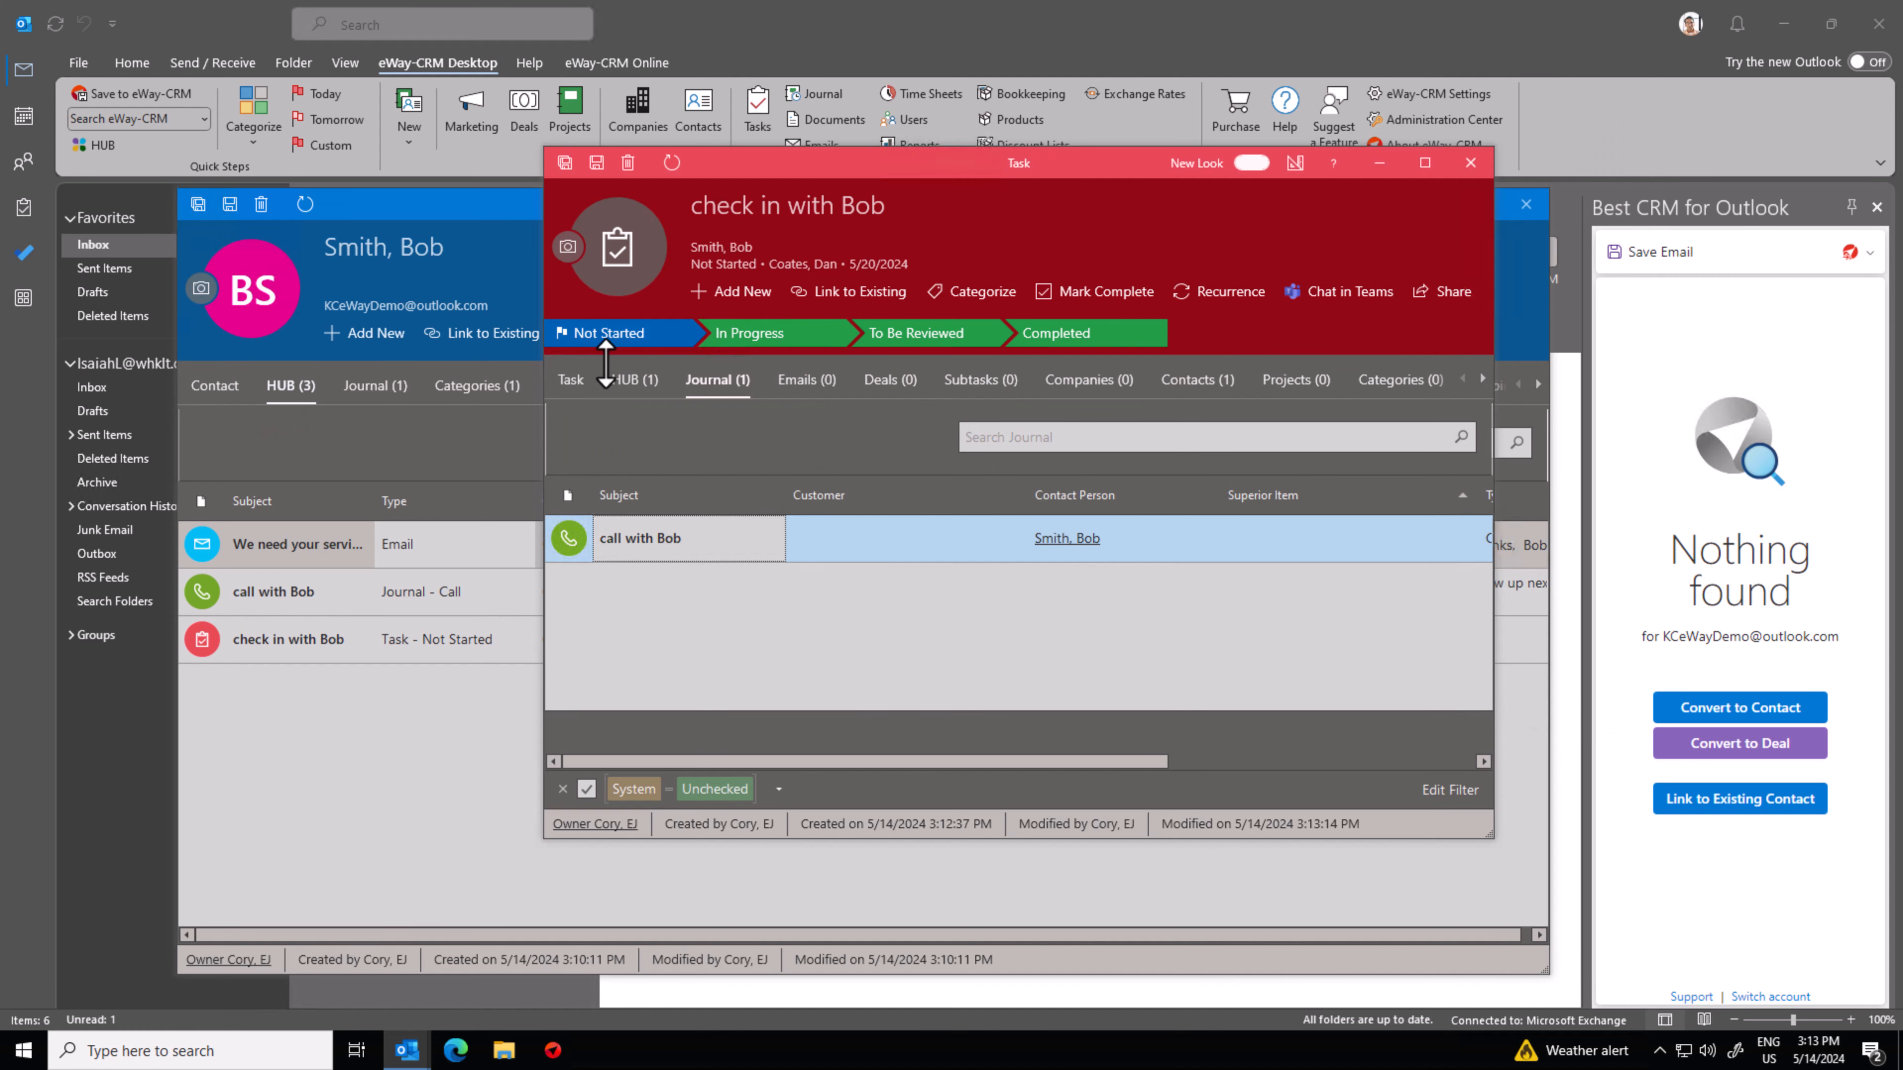
{"action": "left_click", "coordinate": [571, 380]}
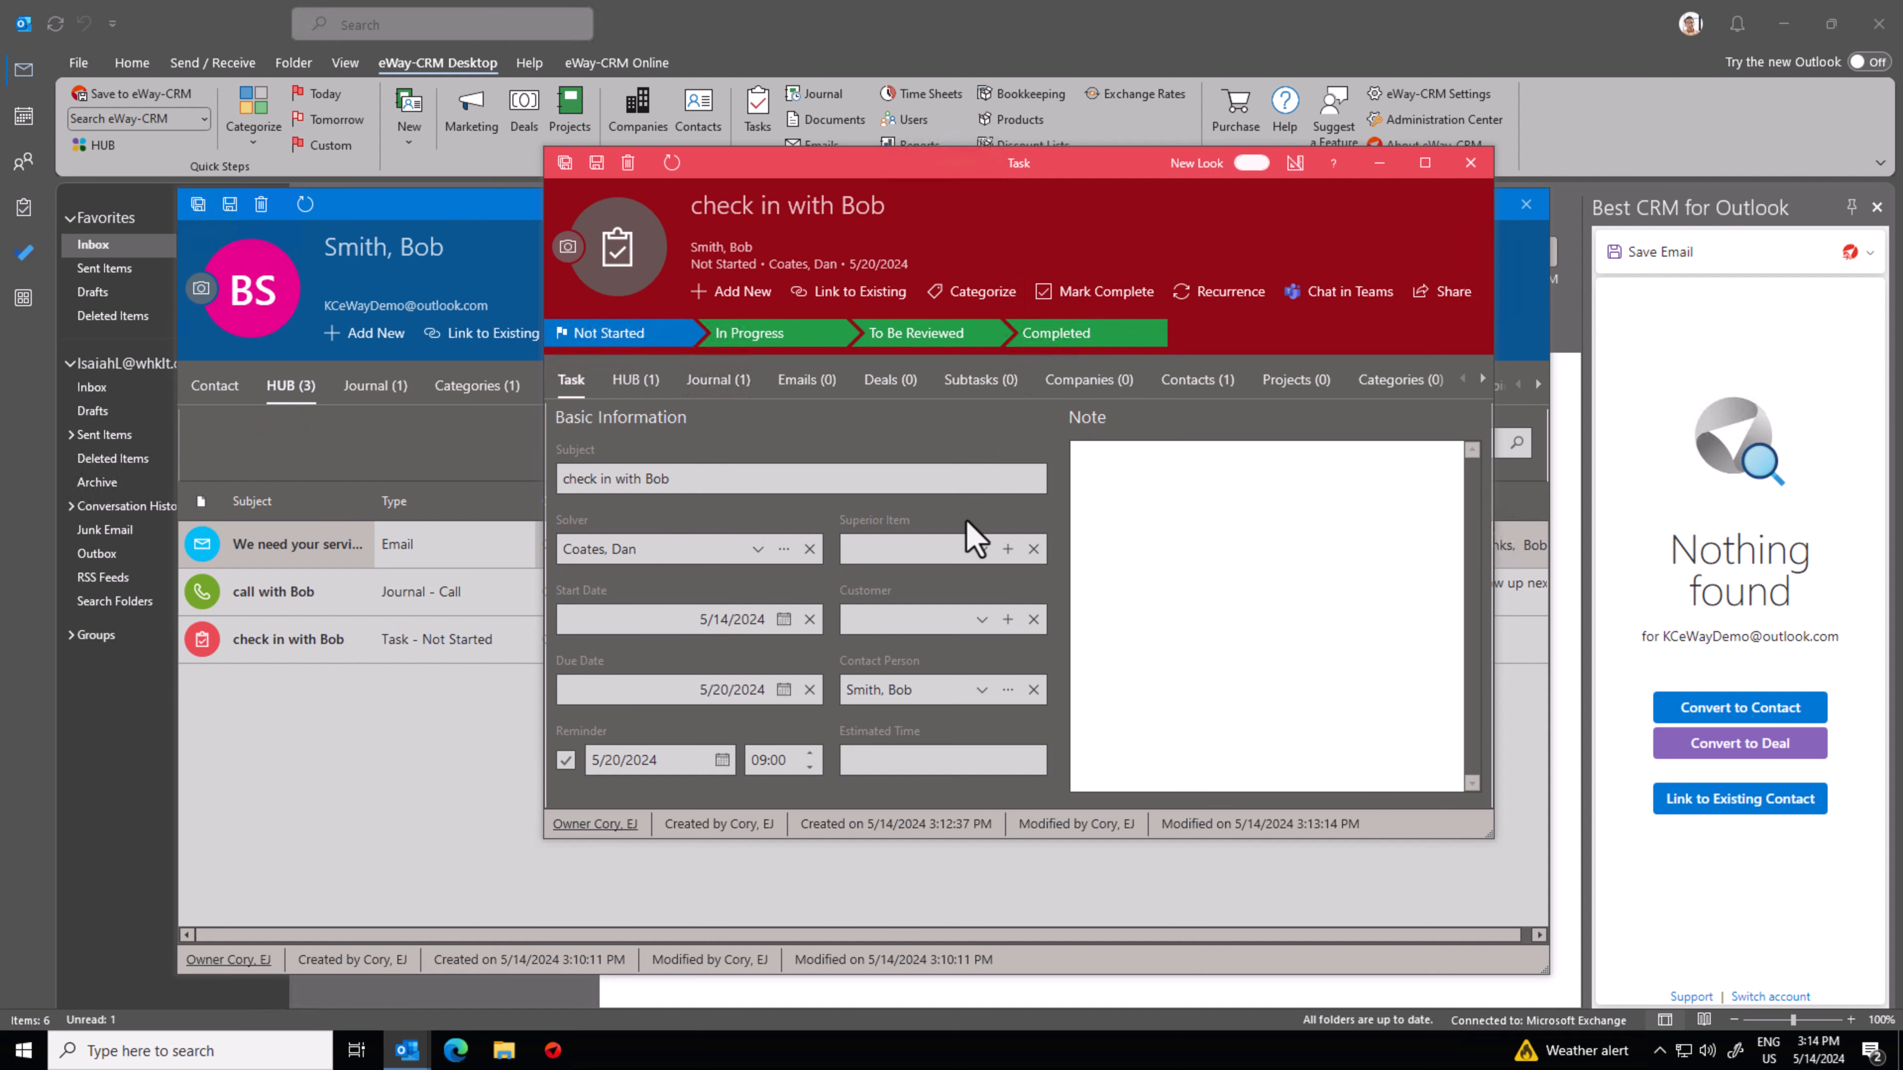
{"action": "left_click", "coordinate": [567, 164]}
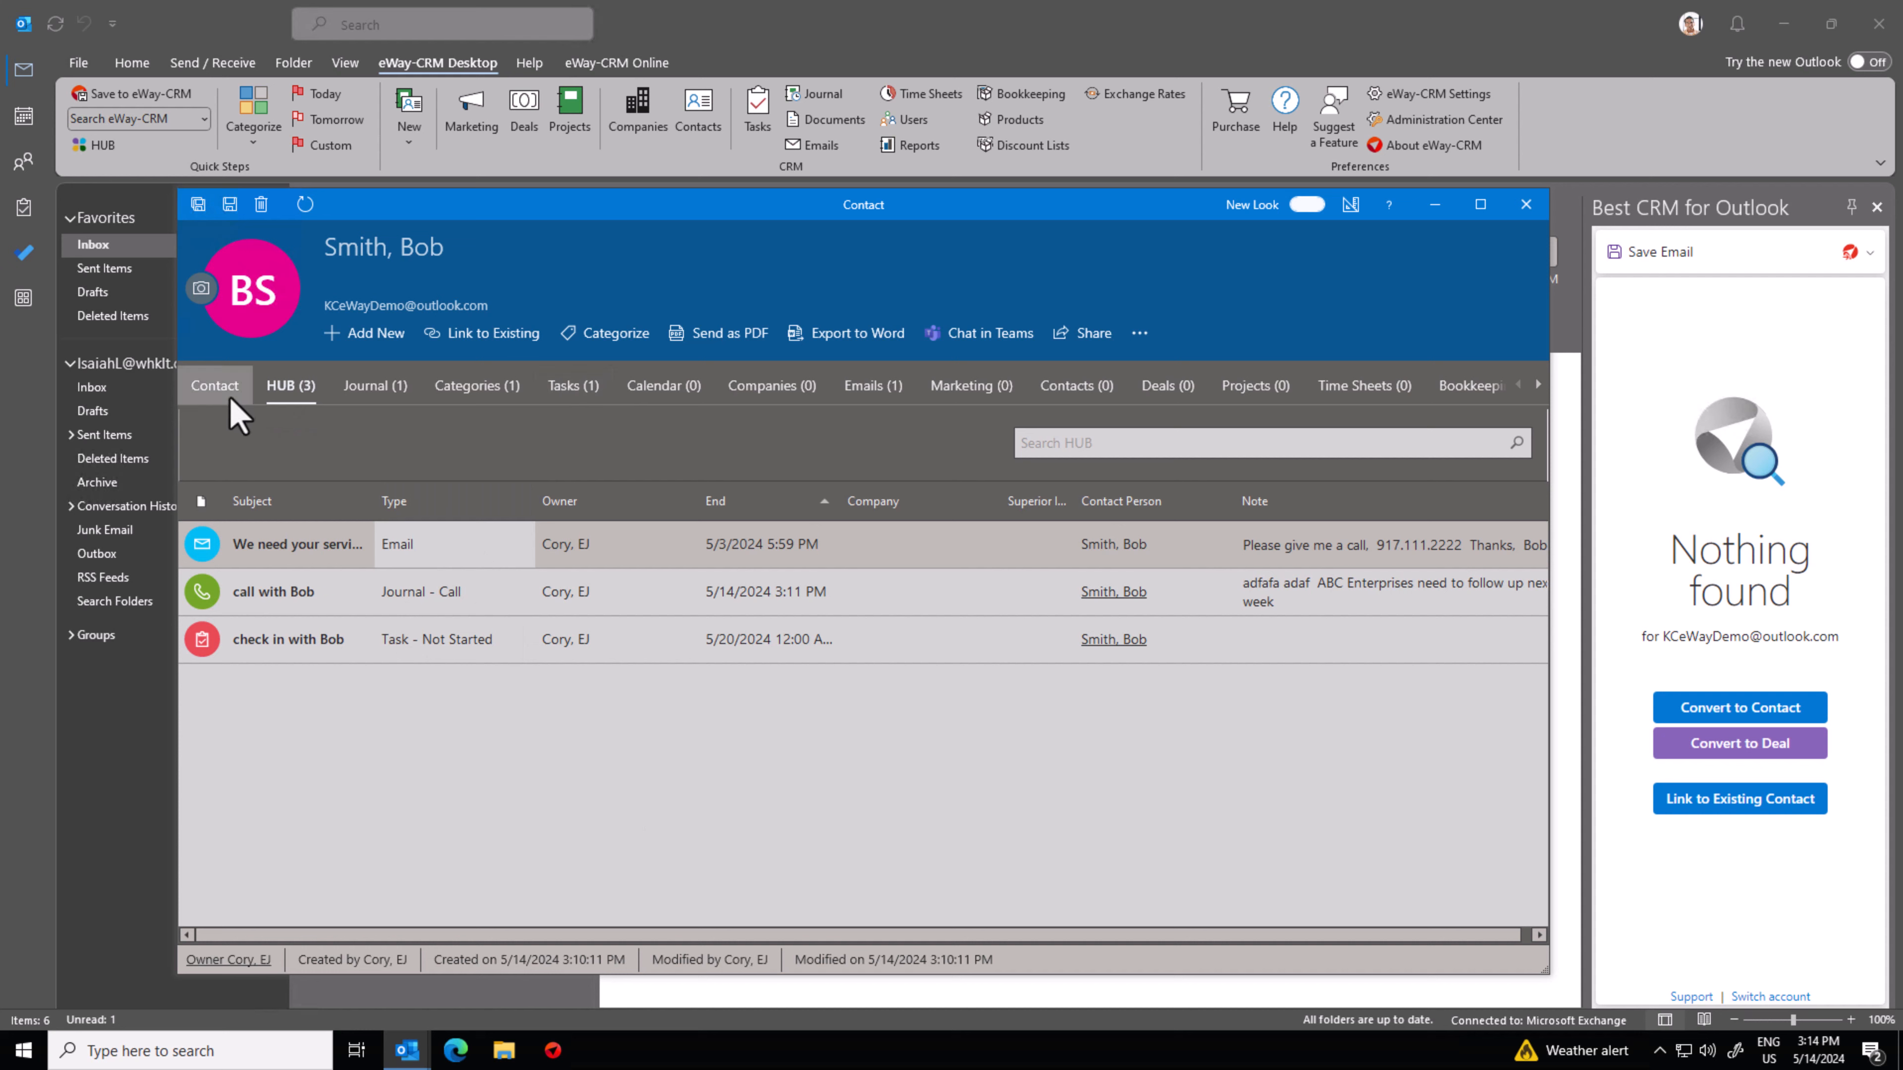
Link the contact to the company Abc Enterprises Inc in its basic information and save the contact.
{"action": "left_click", "coordinate": [218, 387]}
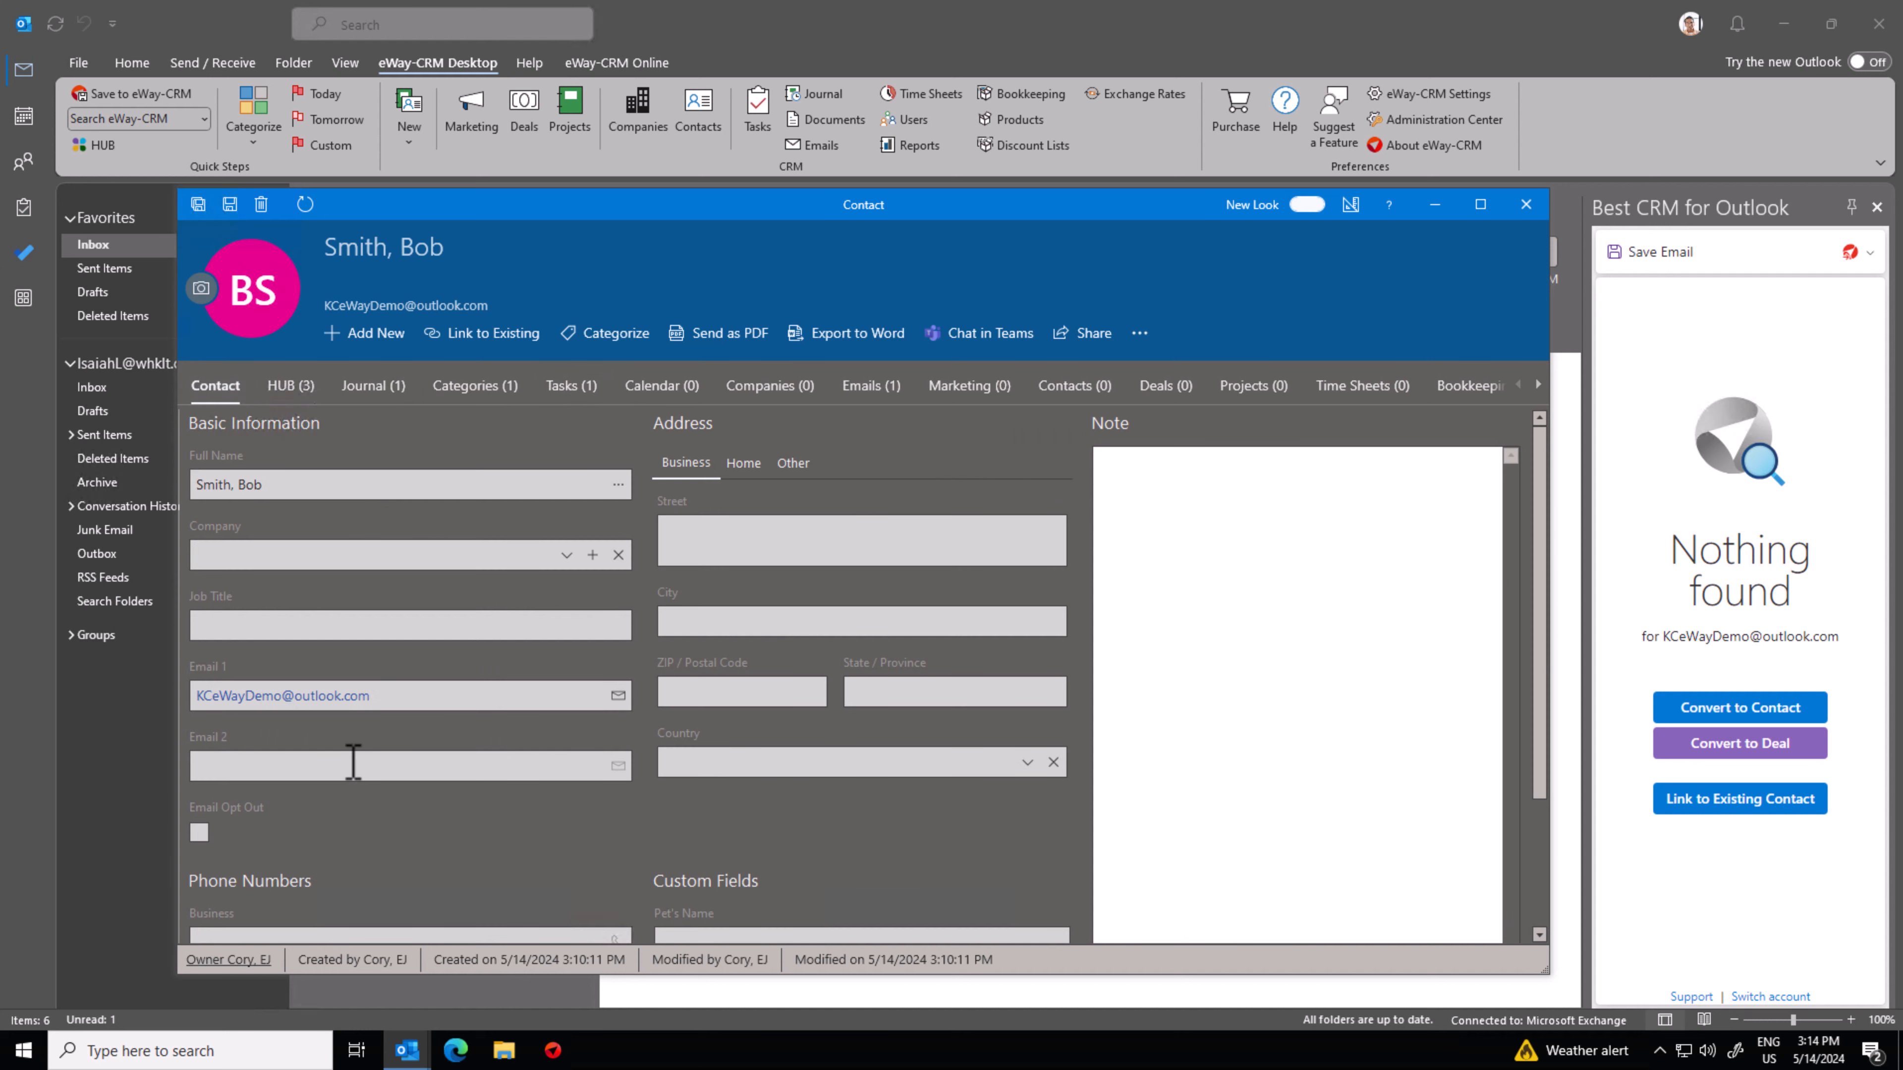
{"action": "left_click", "coordinate": [388, 566]}
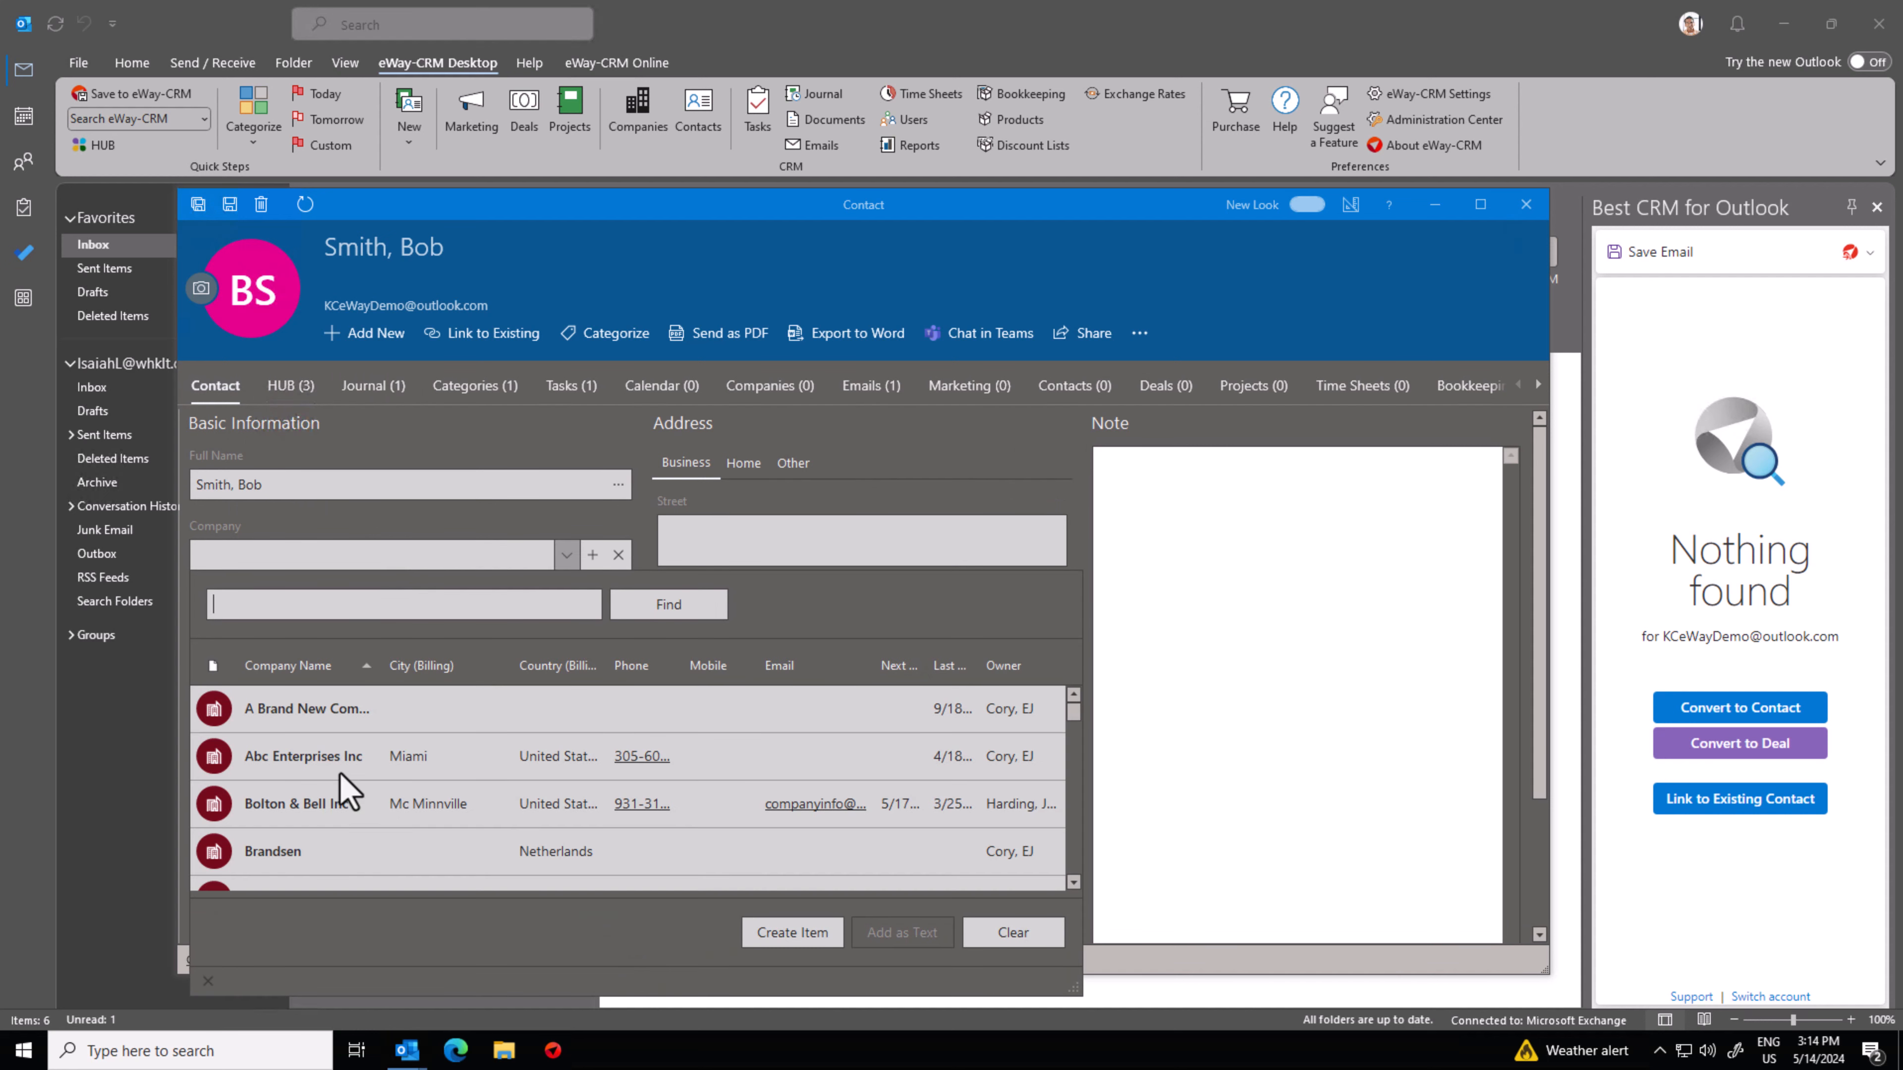
{"action": "left_click", "coordinate": [310, 557]}
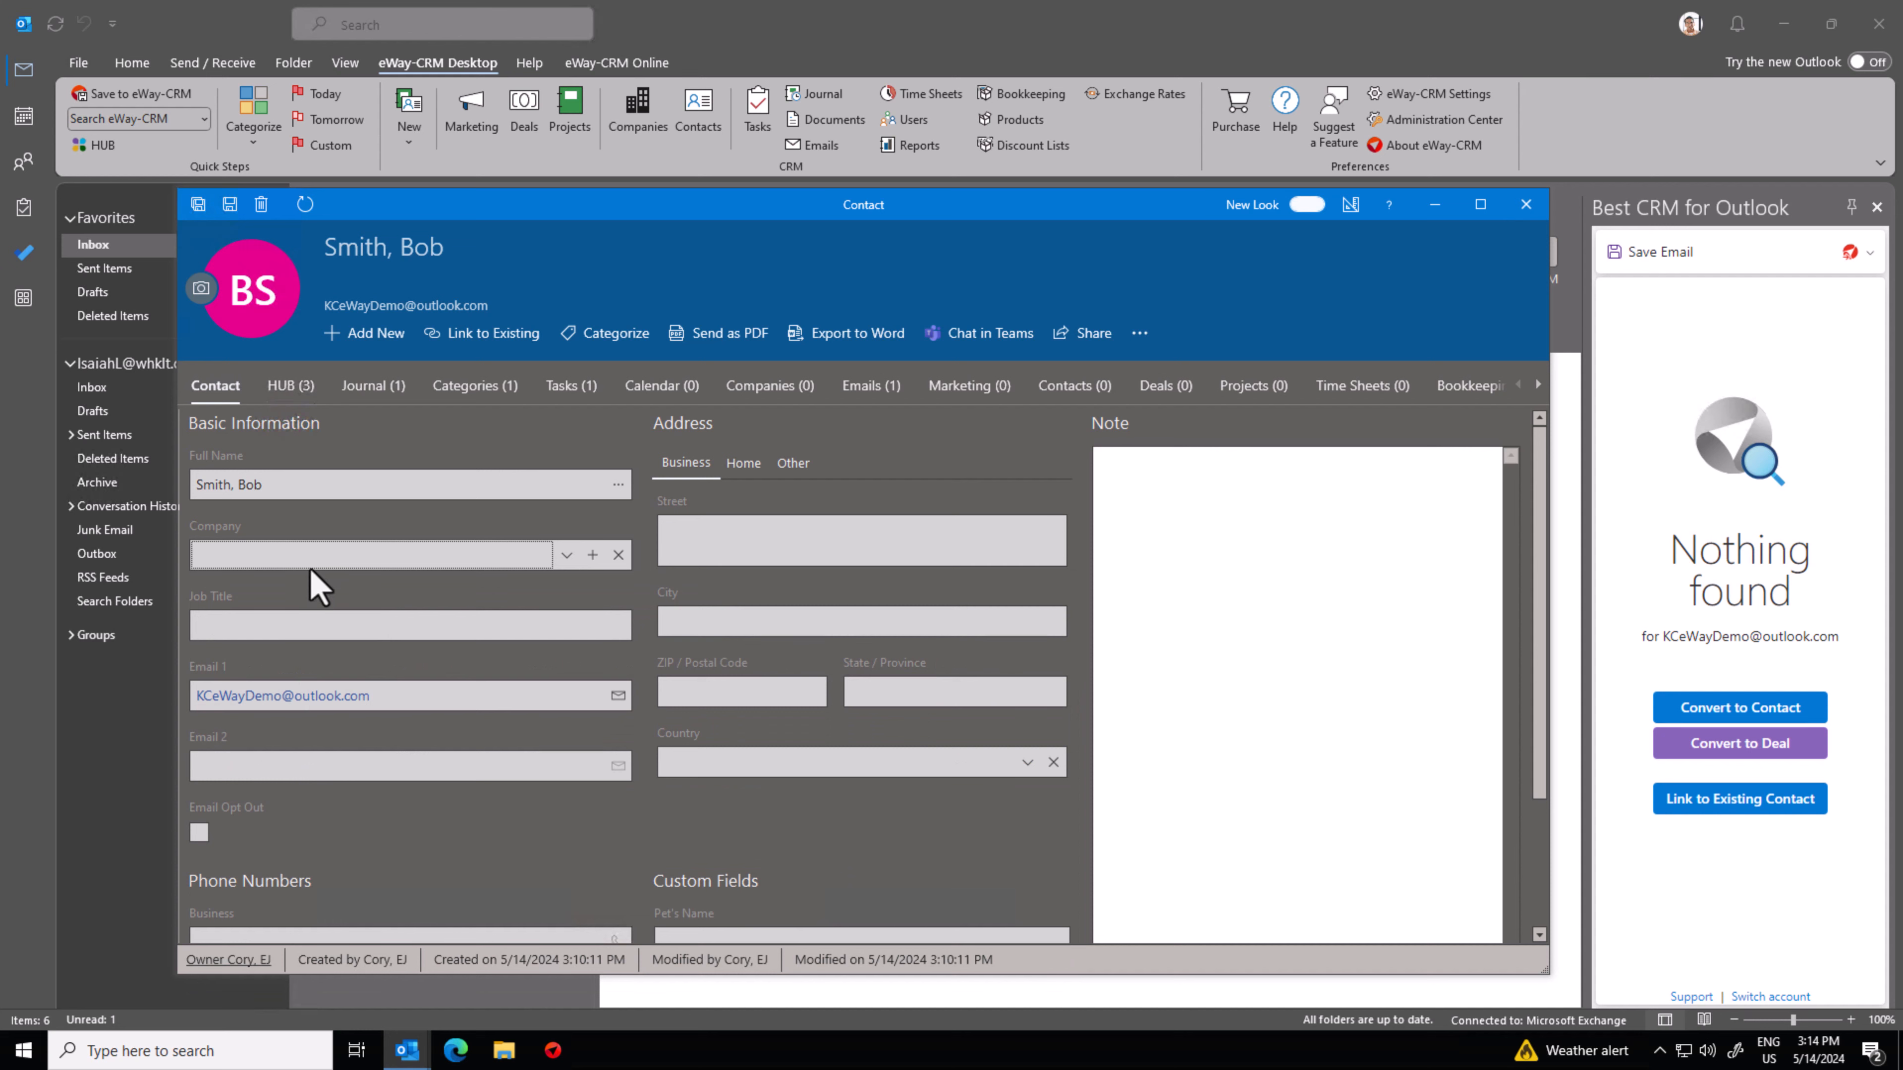
{"action": "left_click", "coordinate": [310, 560]}
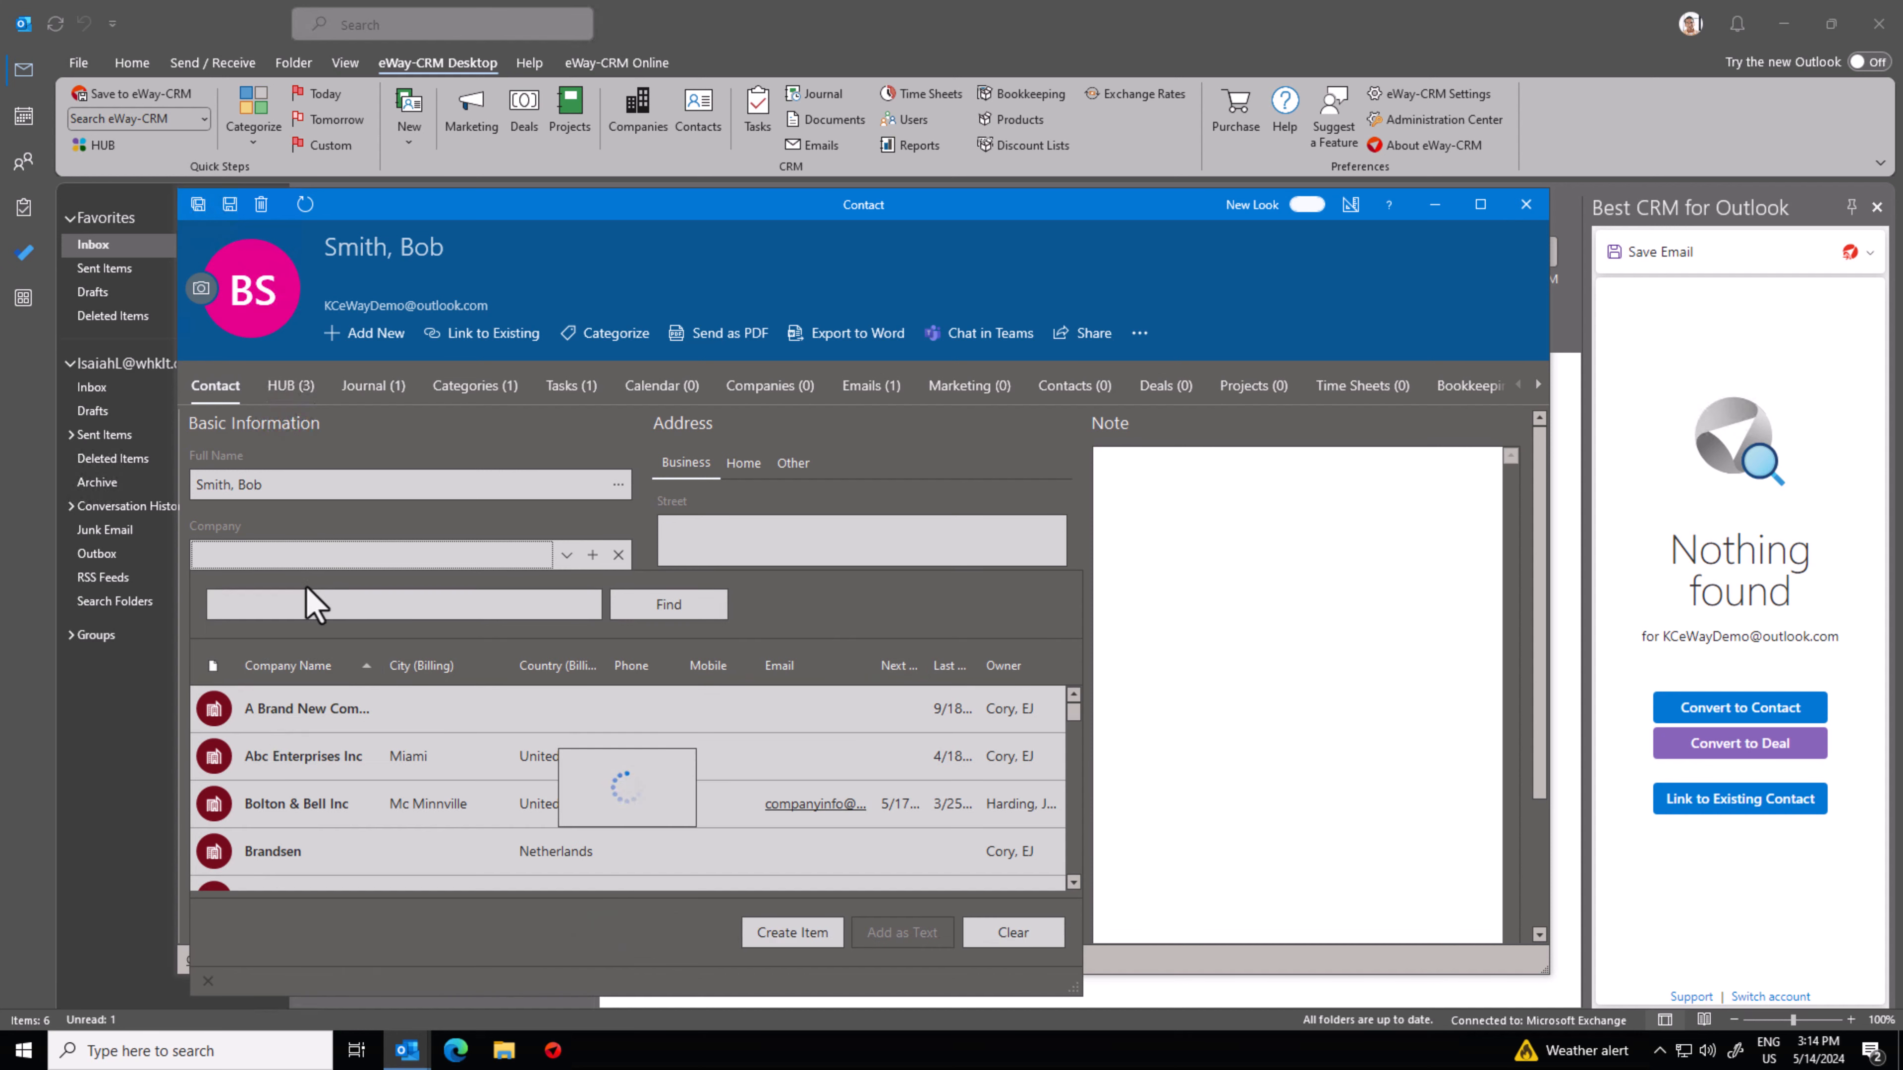
{"action": "left_click", "coordinate": [260, 760]}
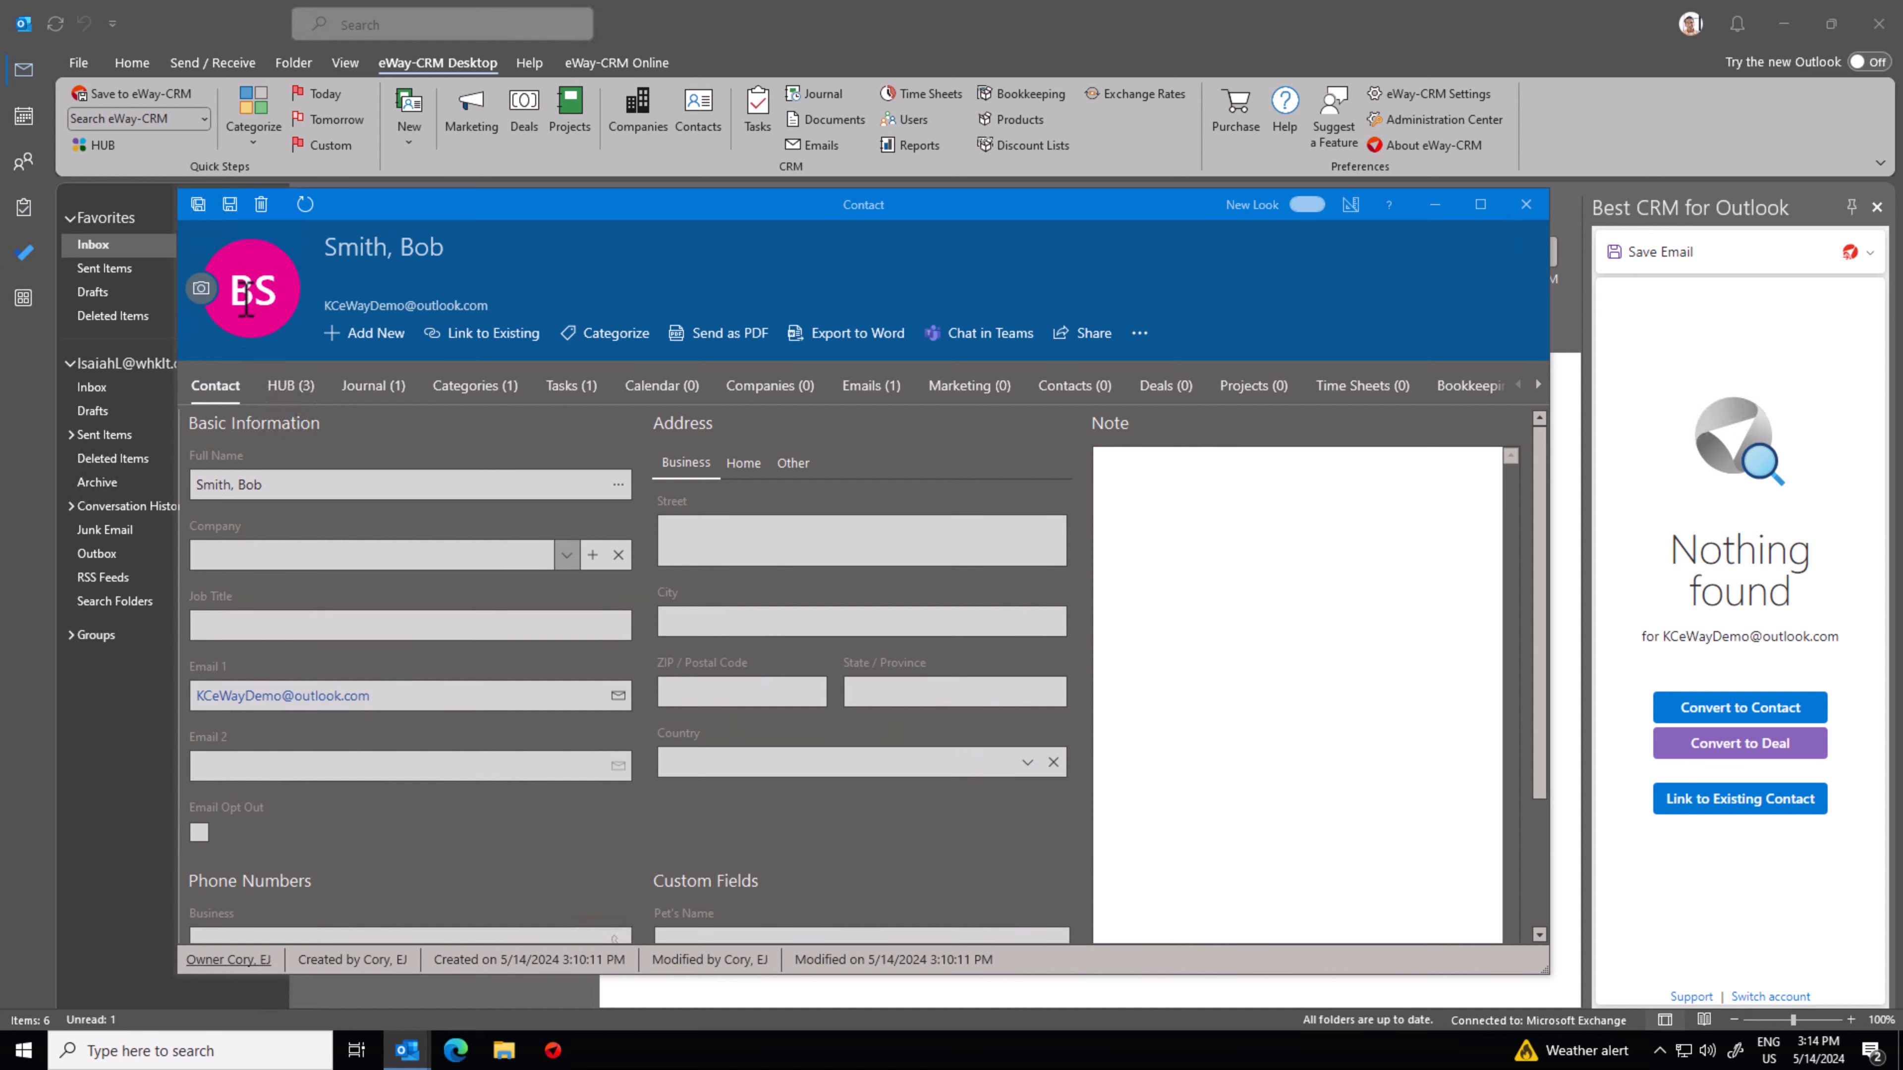
{"action": "left_click", "coordinate": [227, 209]}
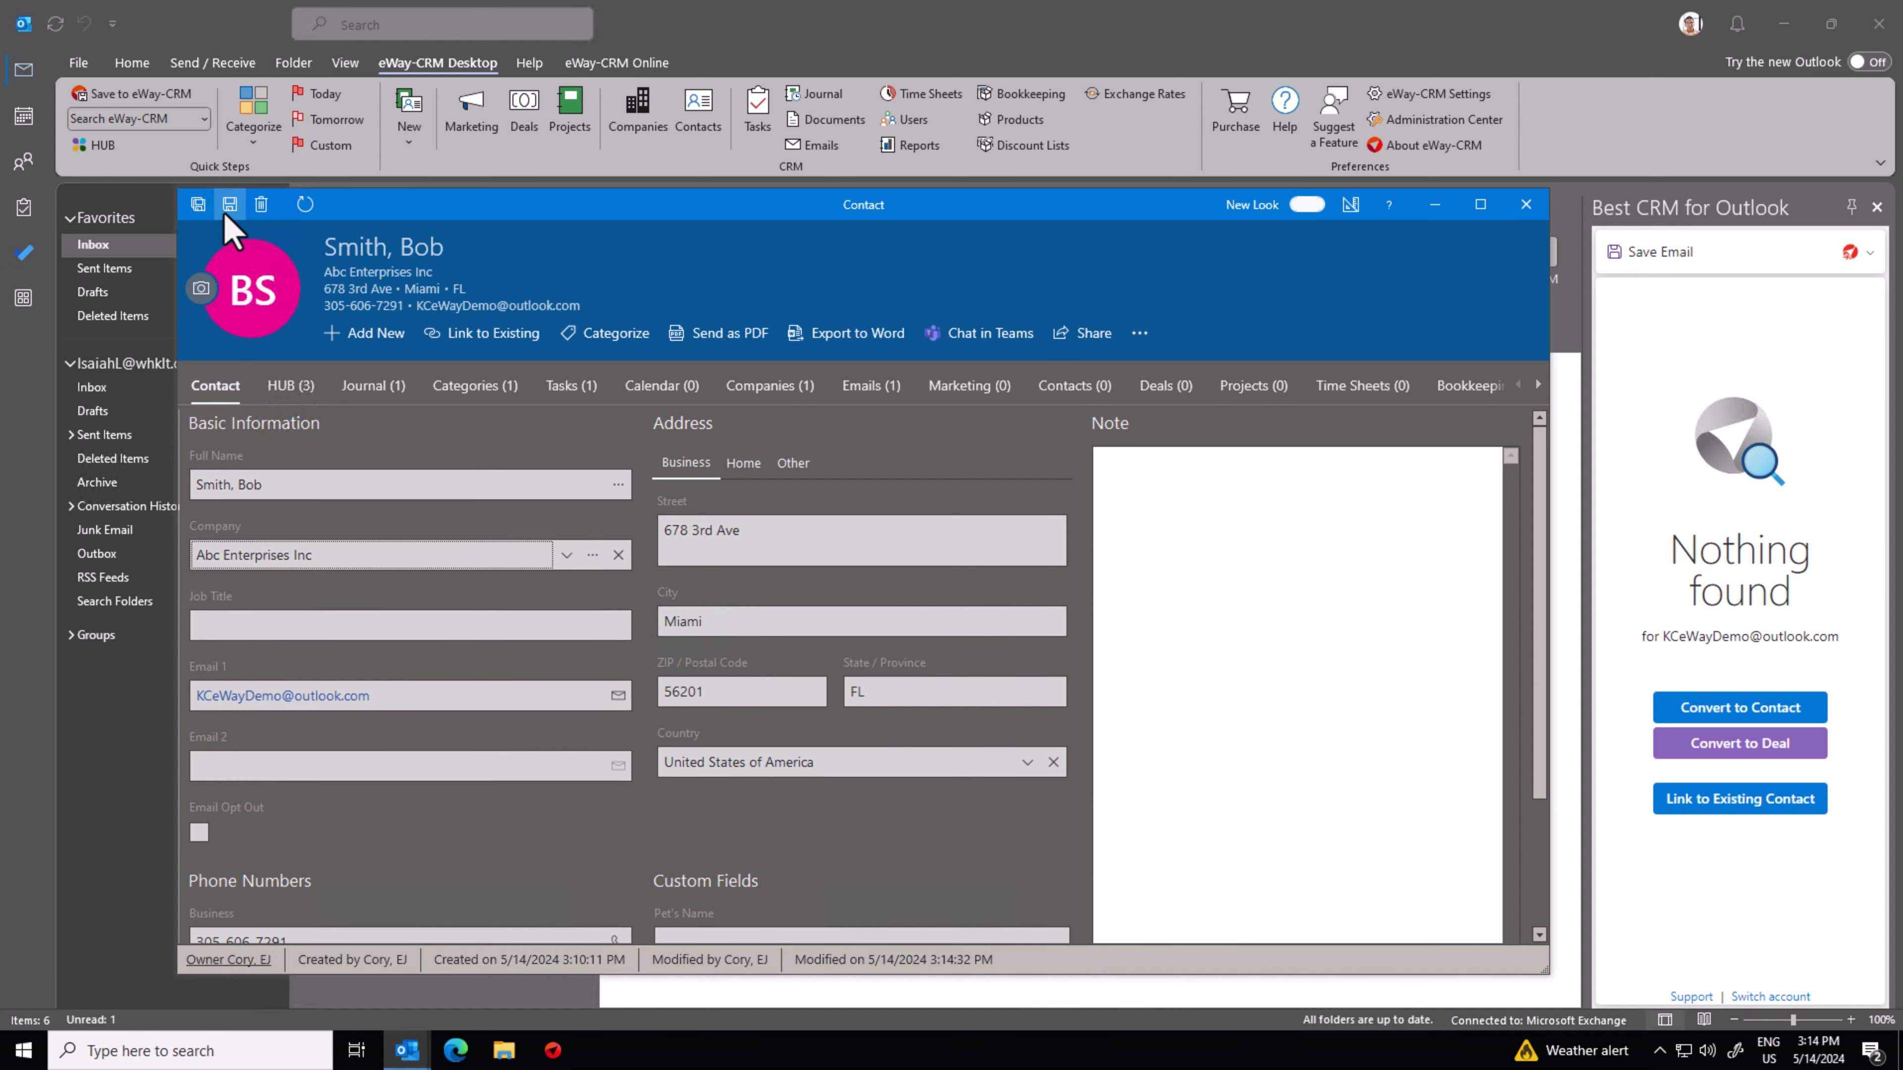
Open the linked company's record from the contact, review the contacts related to it, and close the company.
{"action": "left_click", "coordinate": [596, 569]}
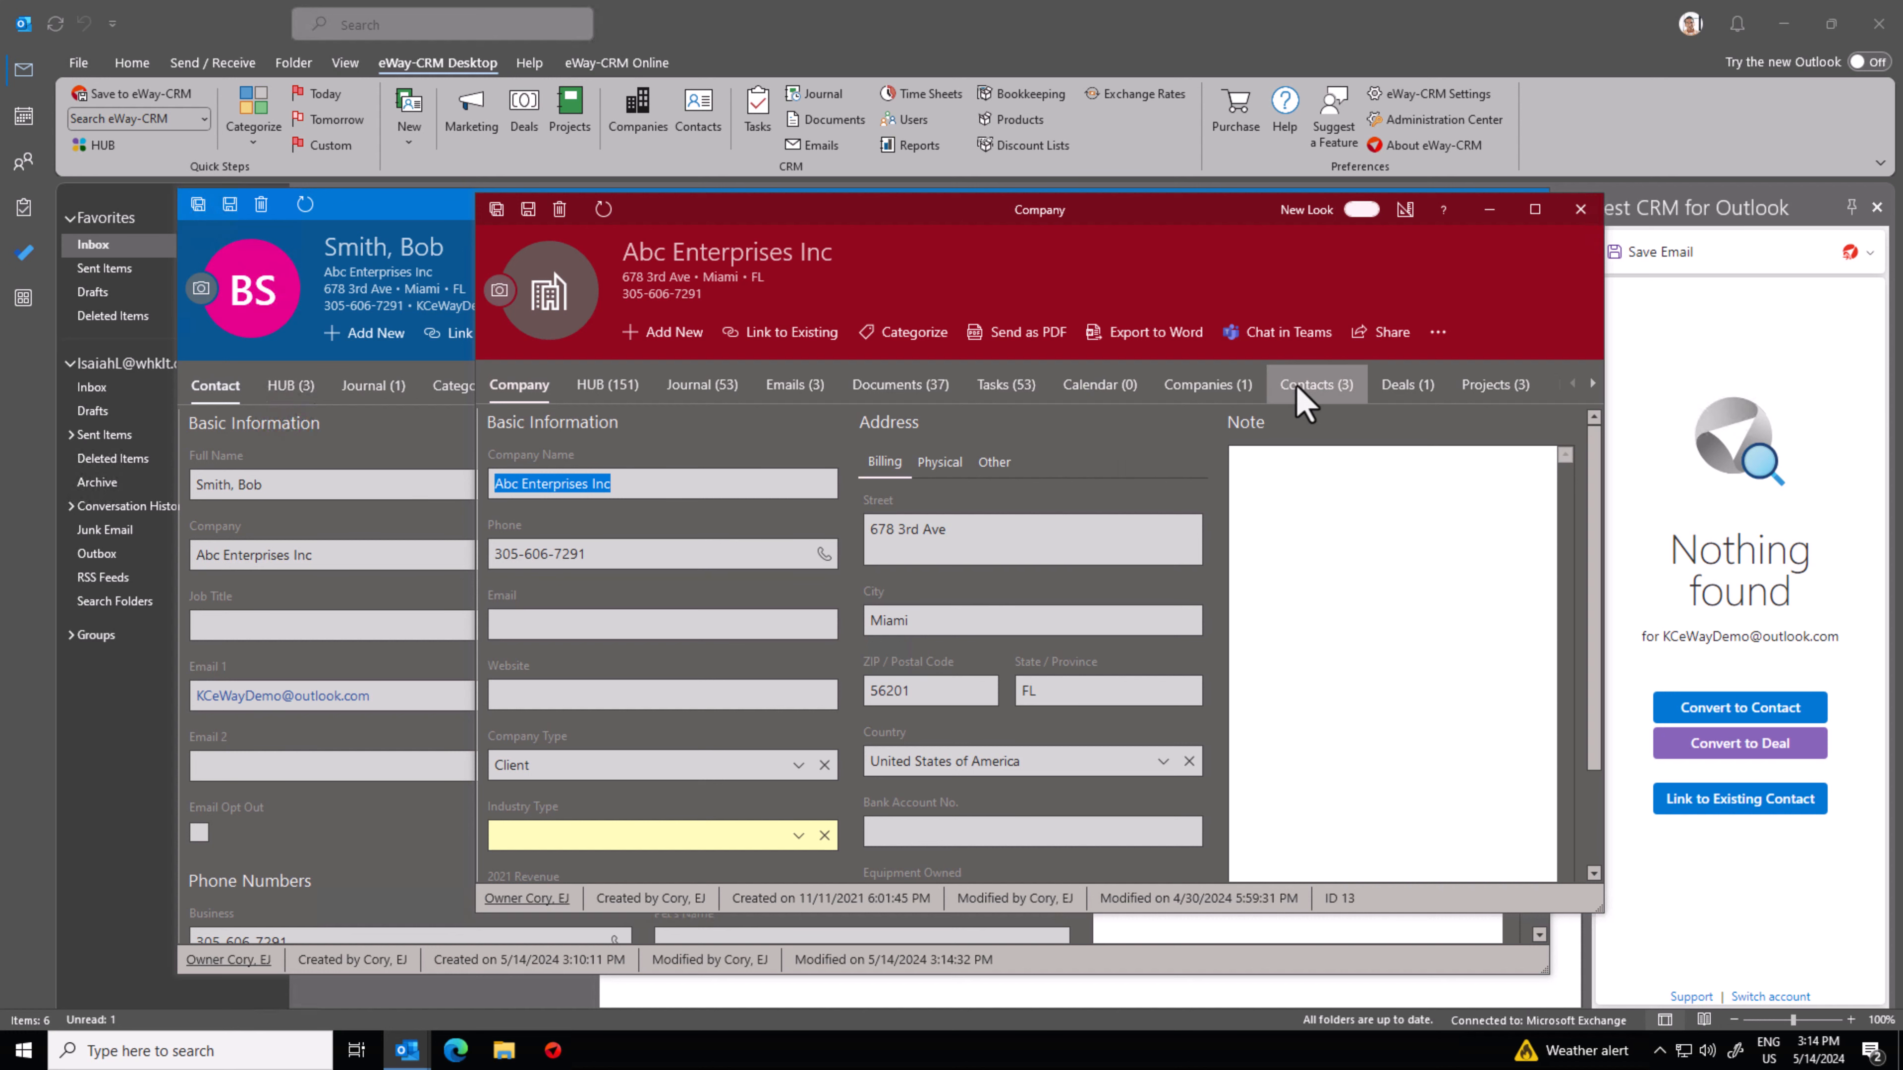
{"action": "left_click", "coordinate": [1302, 405]}
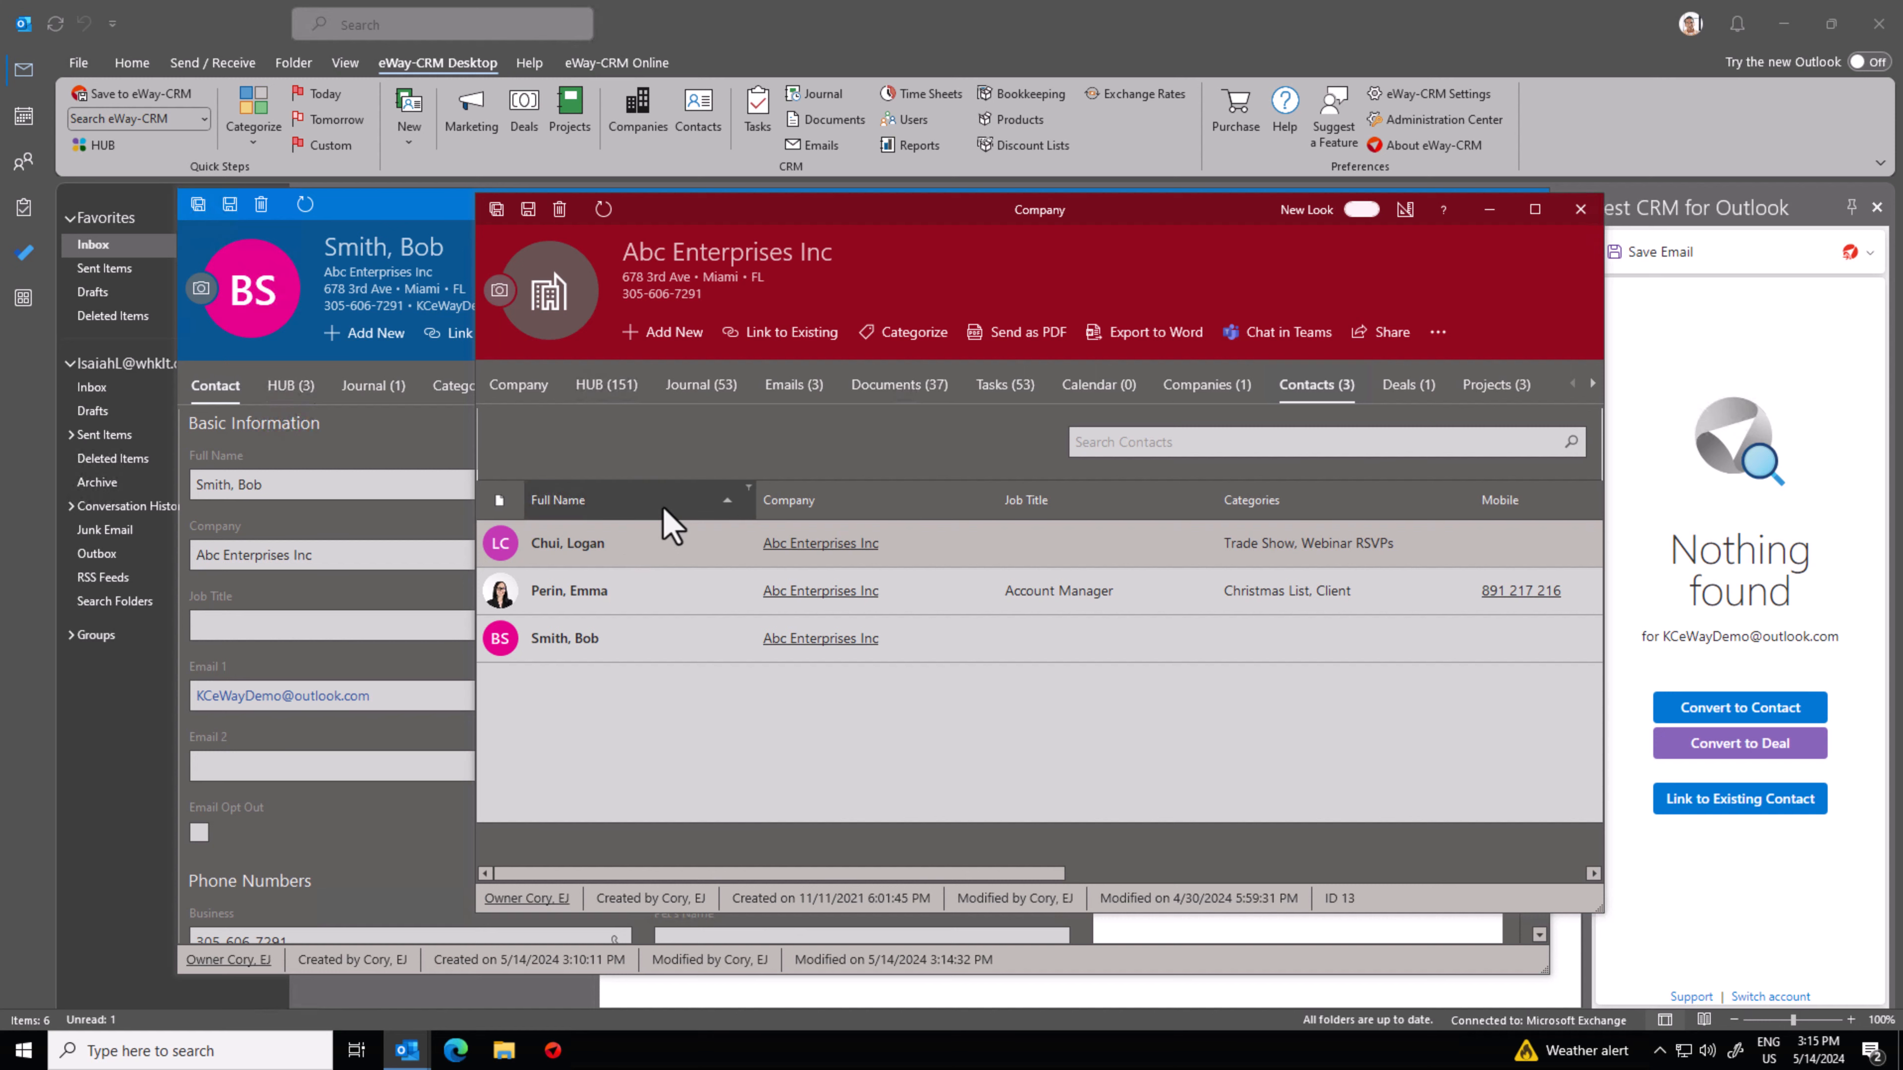
{"action": "left_click", "coordinate": [1580, 209]}
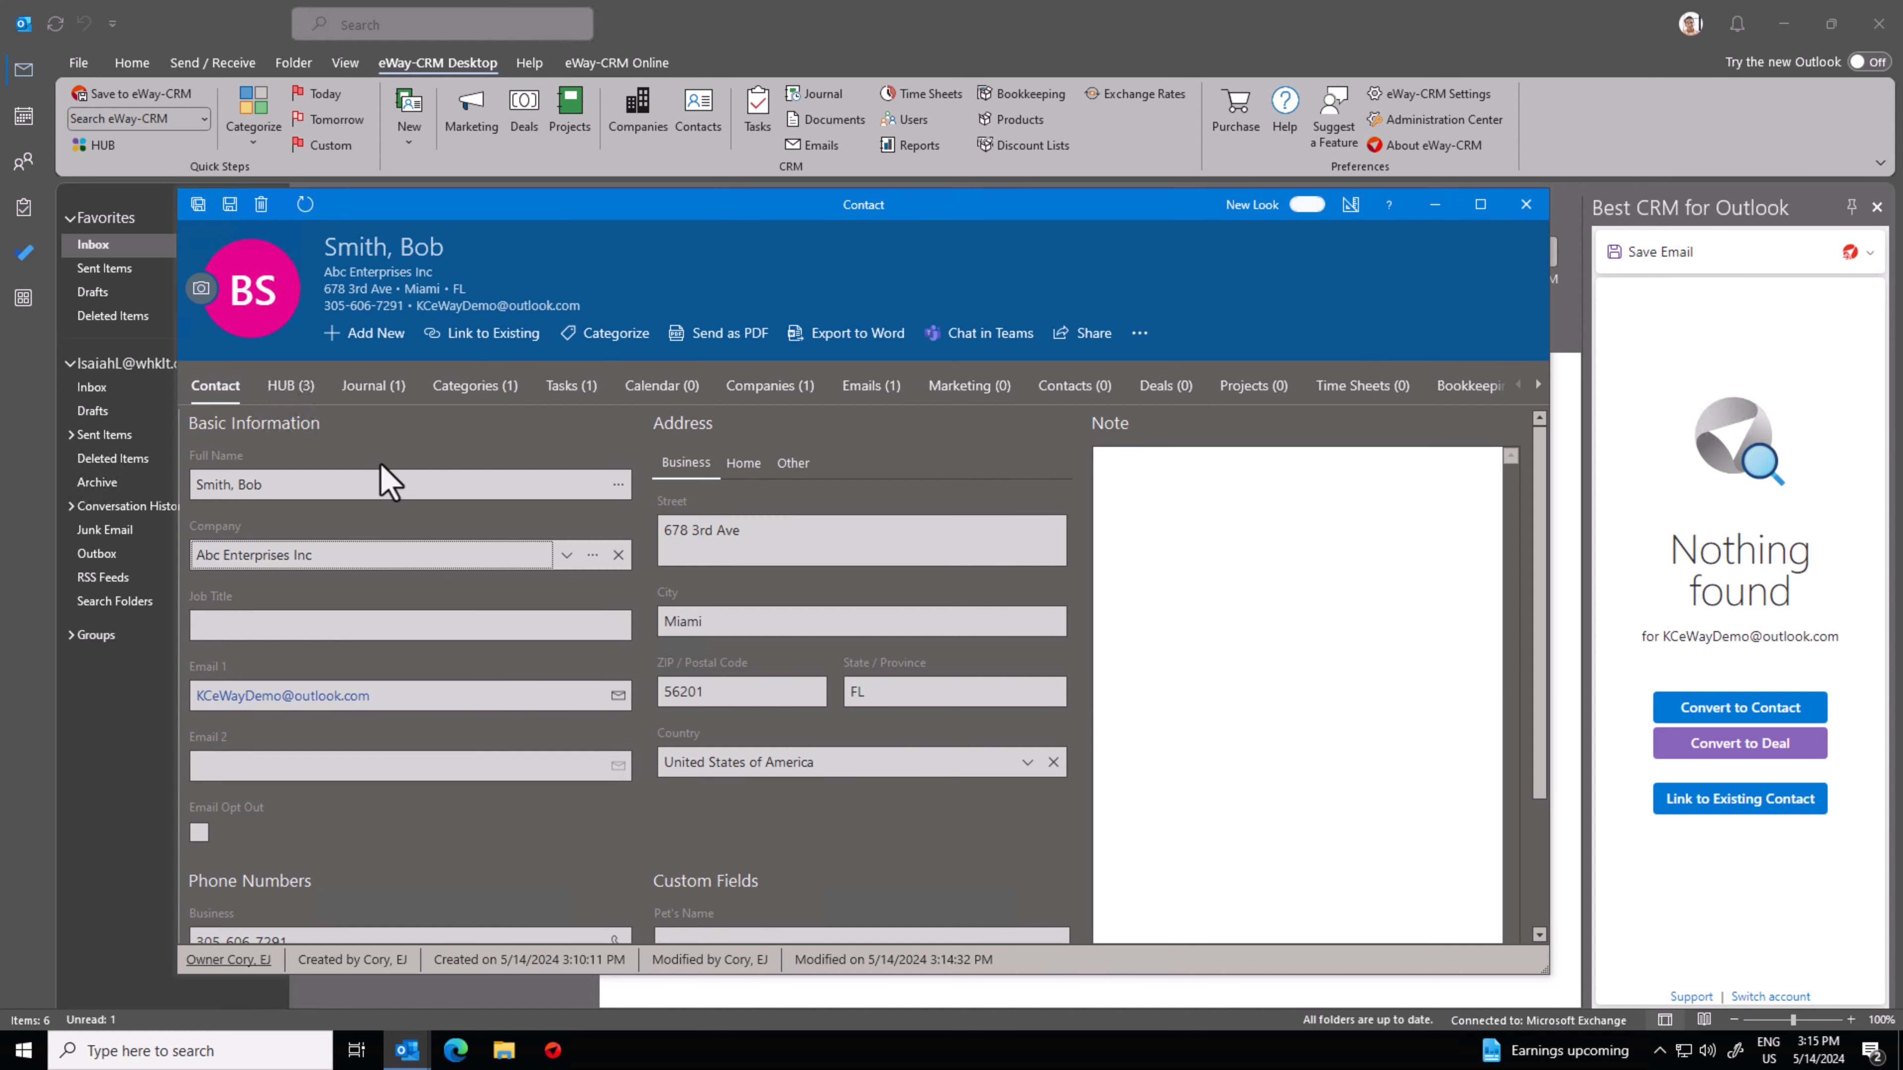
Create a new email from the contact record with the subject "thanks for your time!".
{"action": "left_click", "coordinate": [376, 339]}
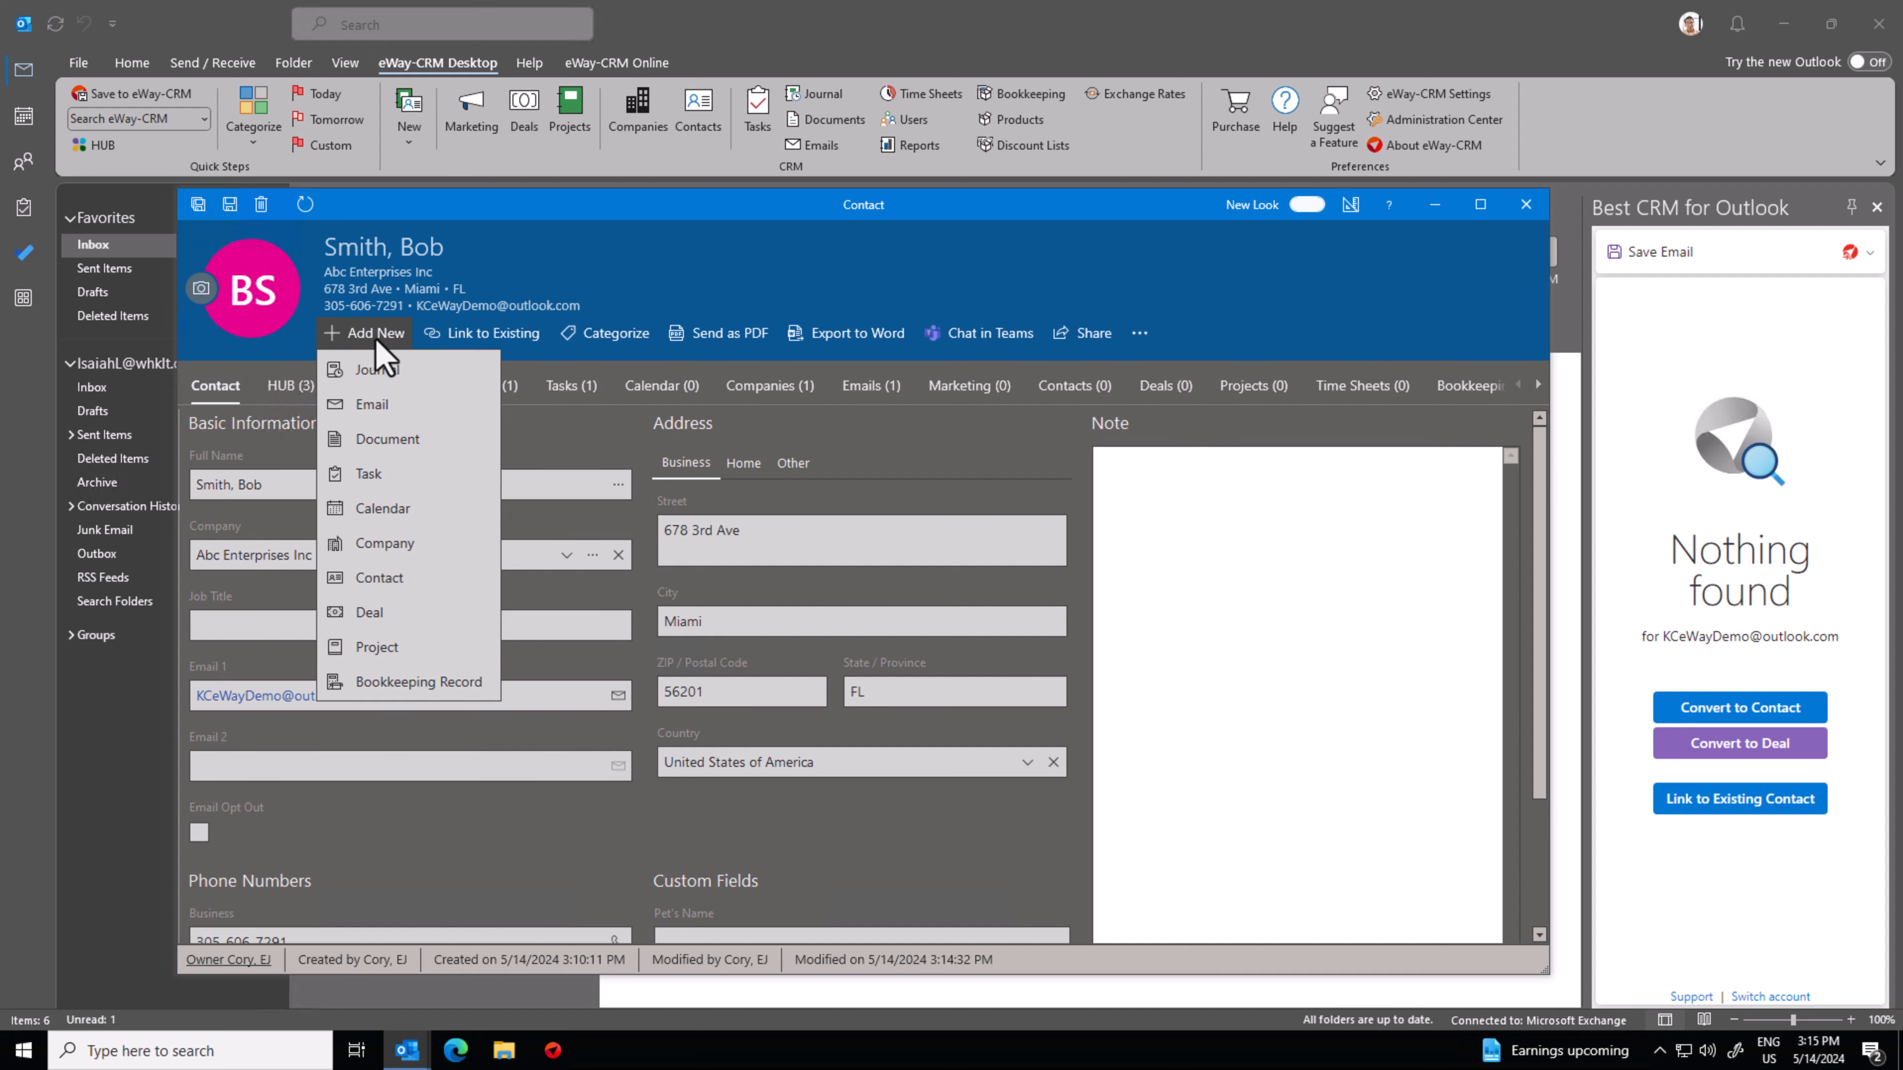
{"action": "left_click", "coordinate": [379, 406]}
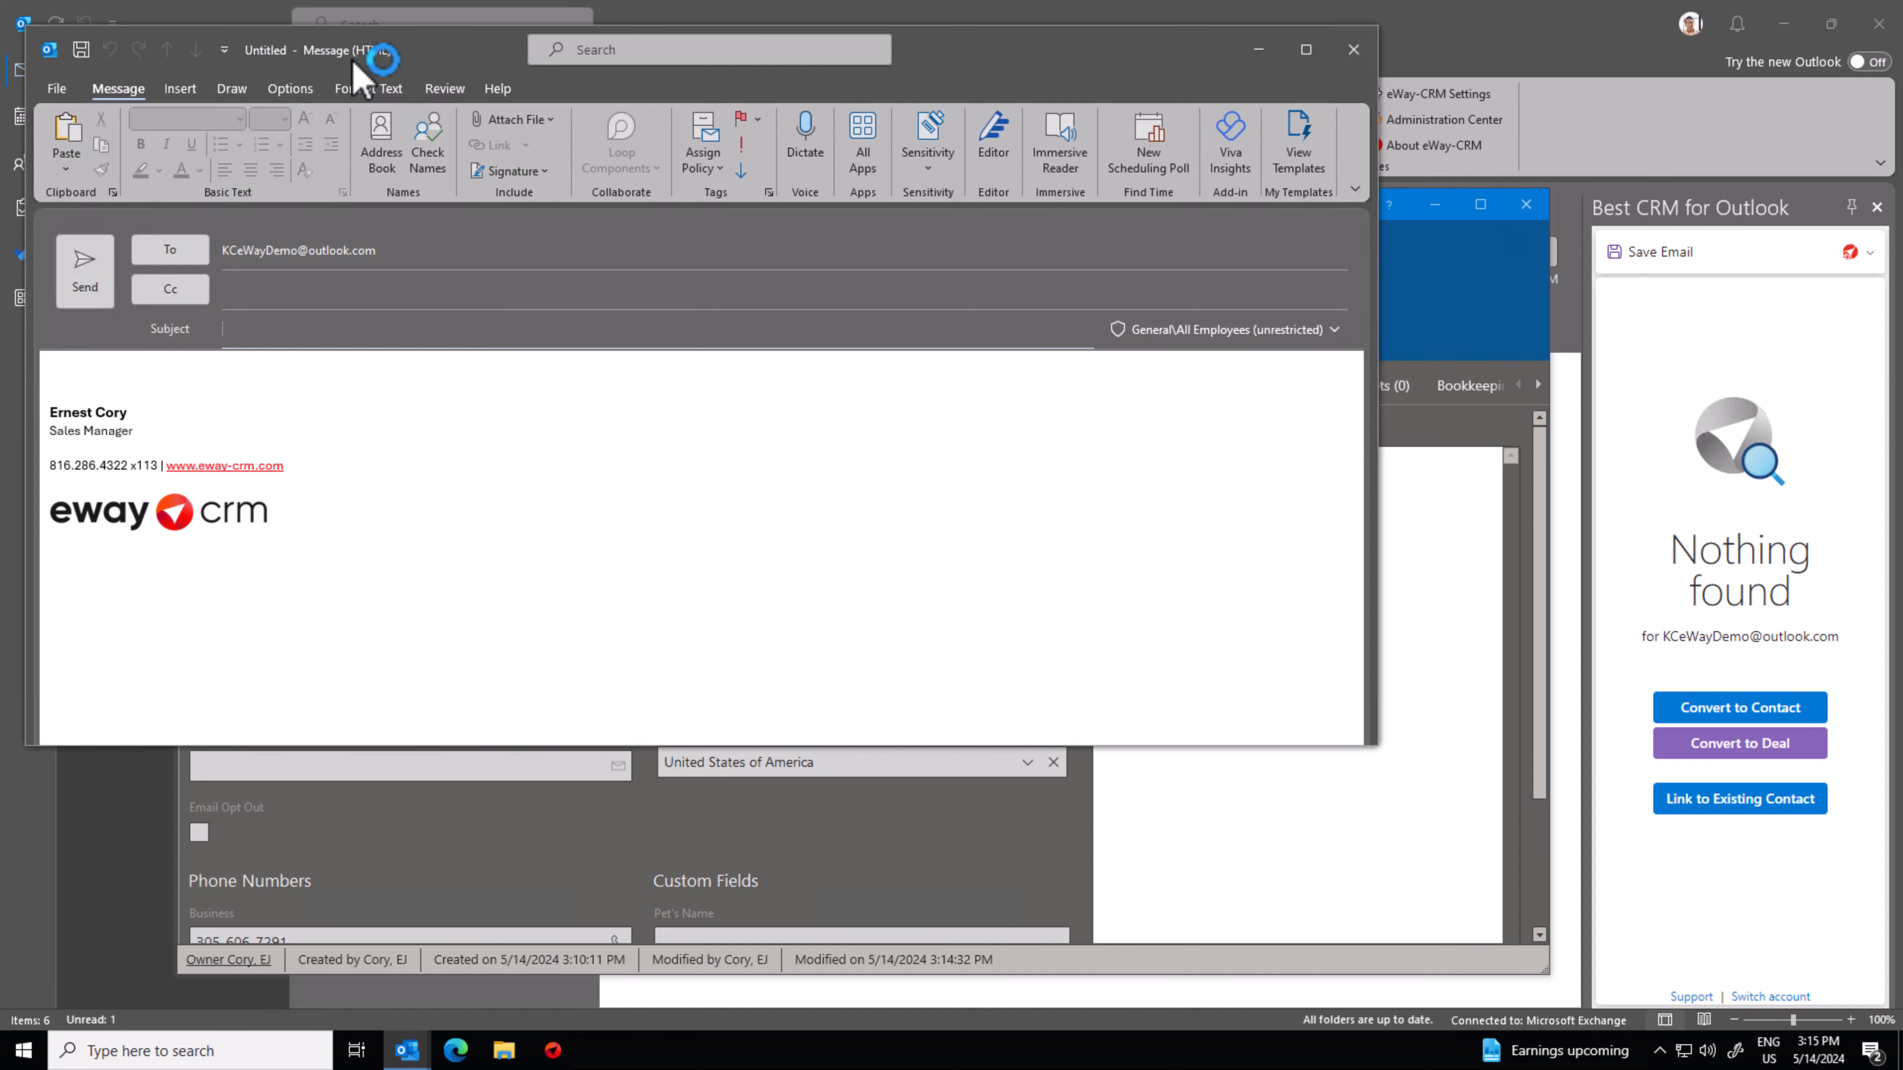
{"action": "left_click_drag", "start_coordinate": [410, 80], "coordinate": [530, 131]}
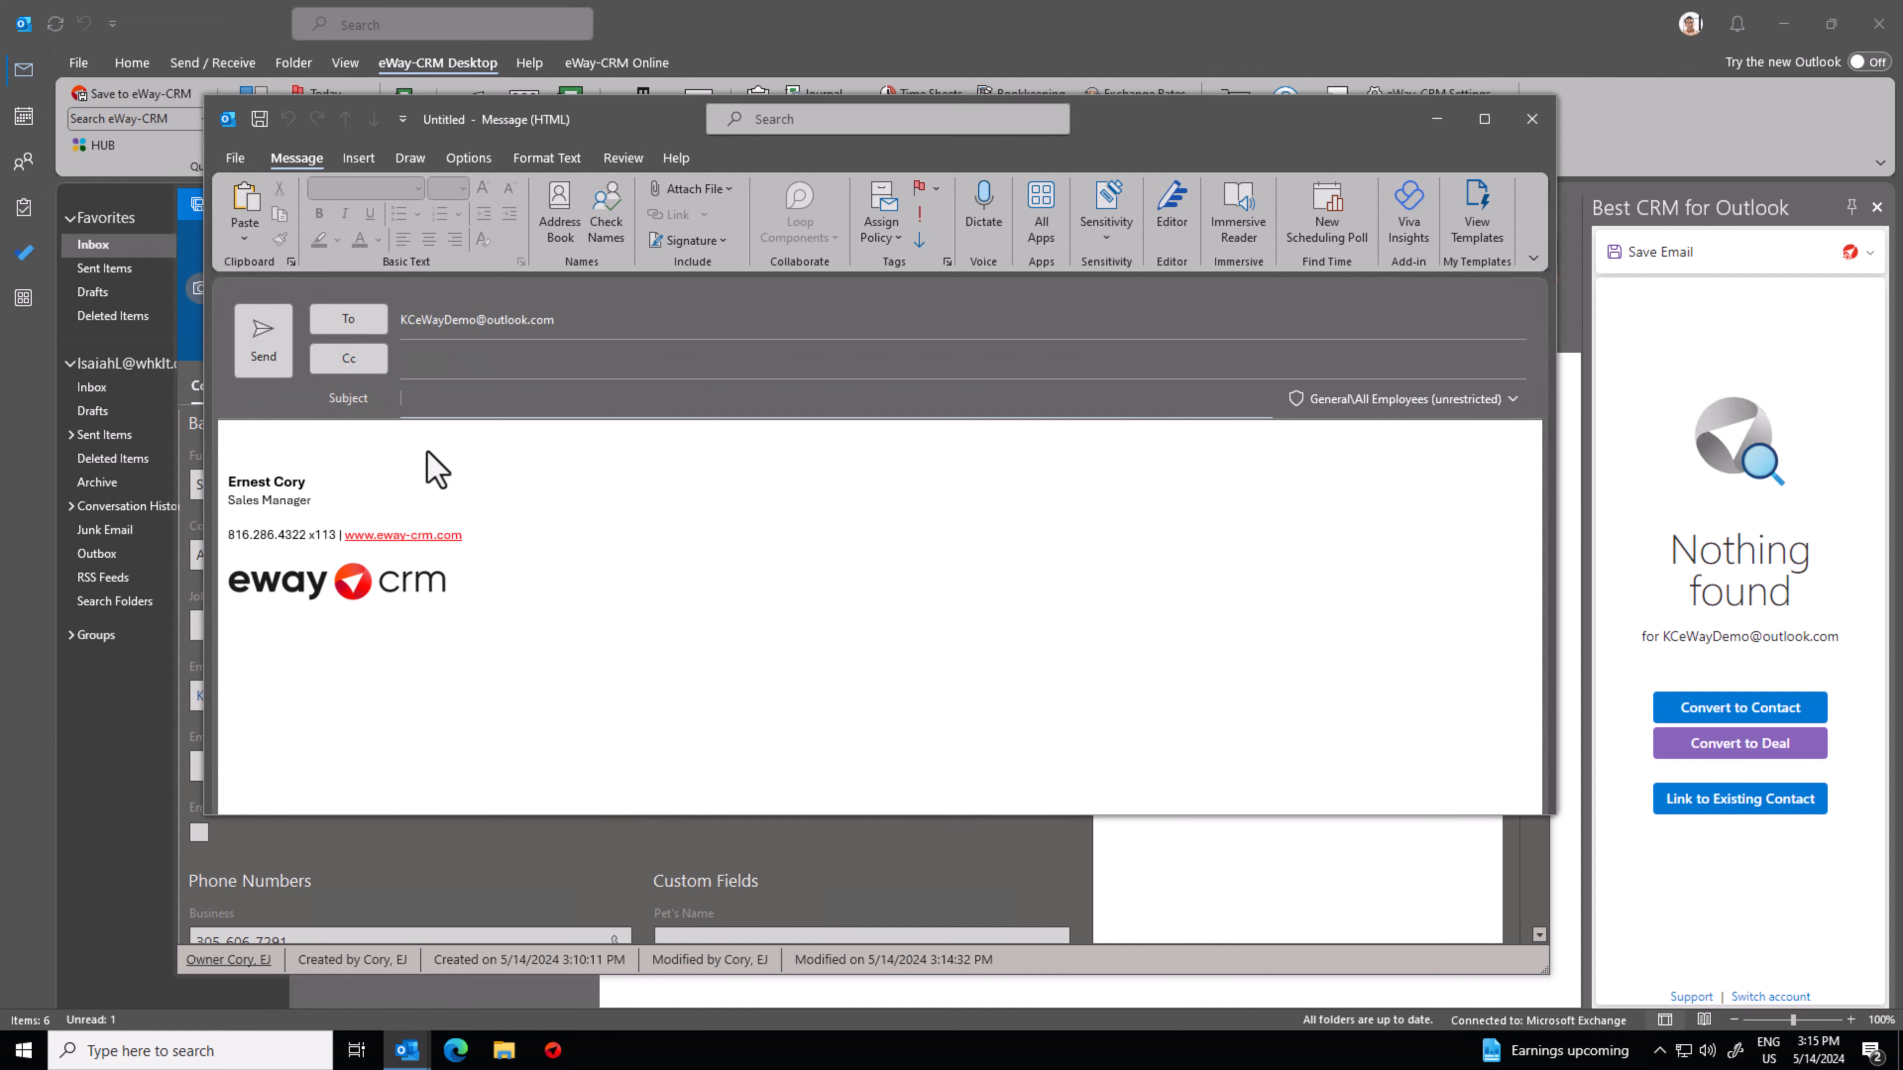
{"action": "type", "text": "thanks for your time!"}
Send the email and save it to eWay-CRM without a superior item or follow-up date.
{"action": "left_click", "coordinate": [284, 372]}
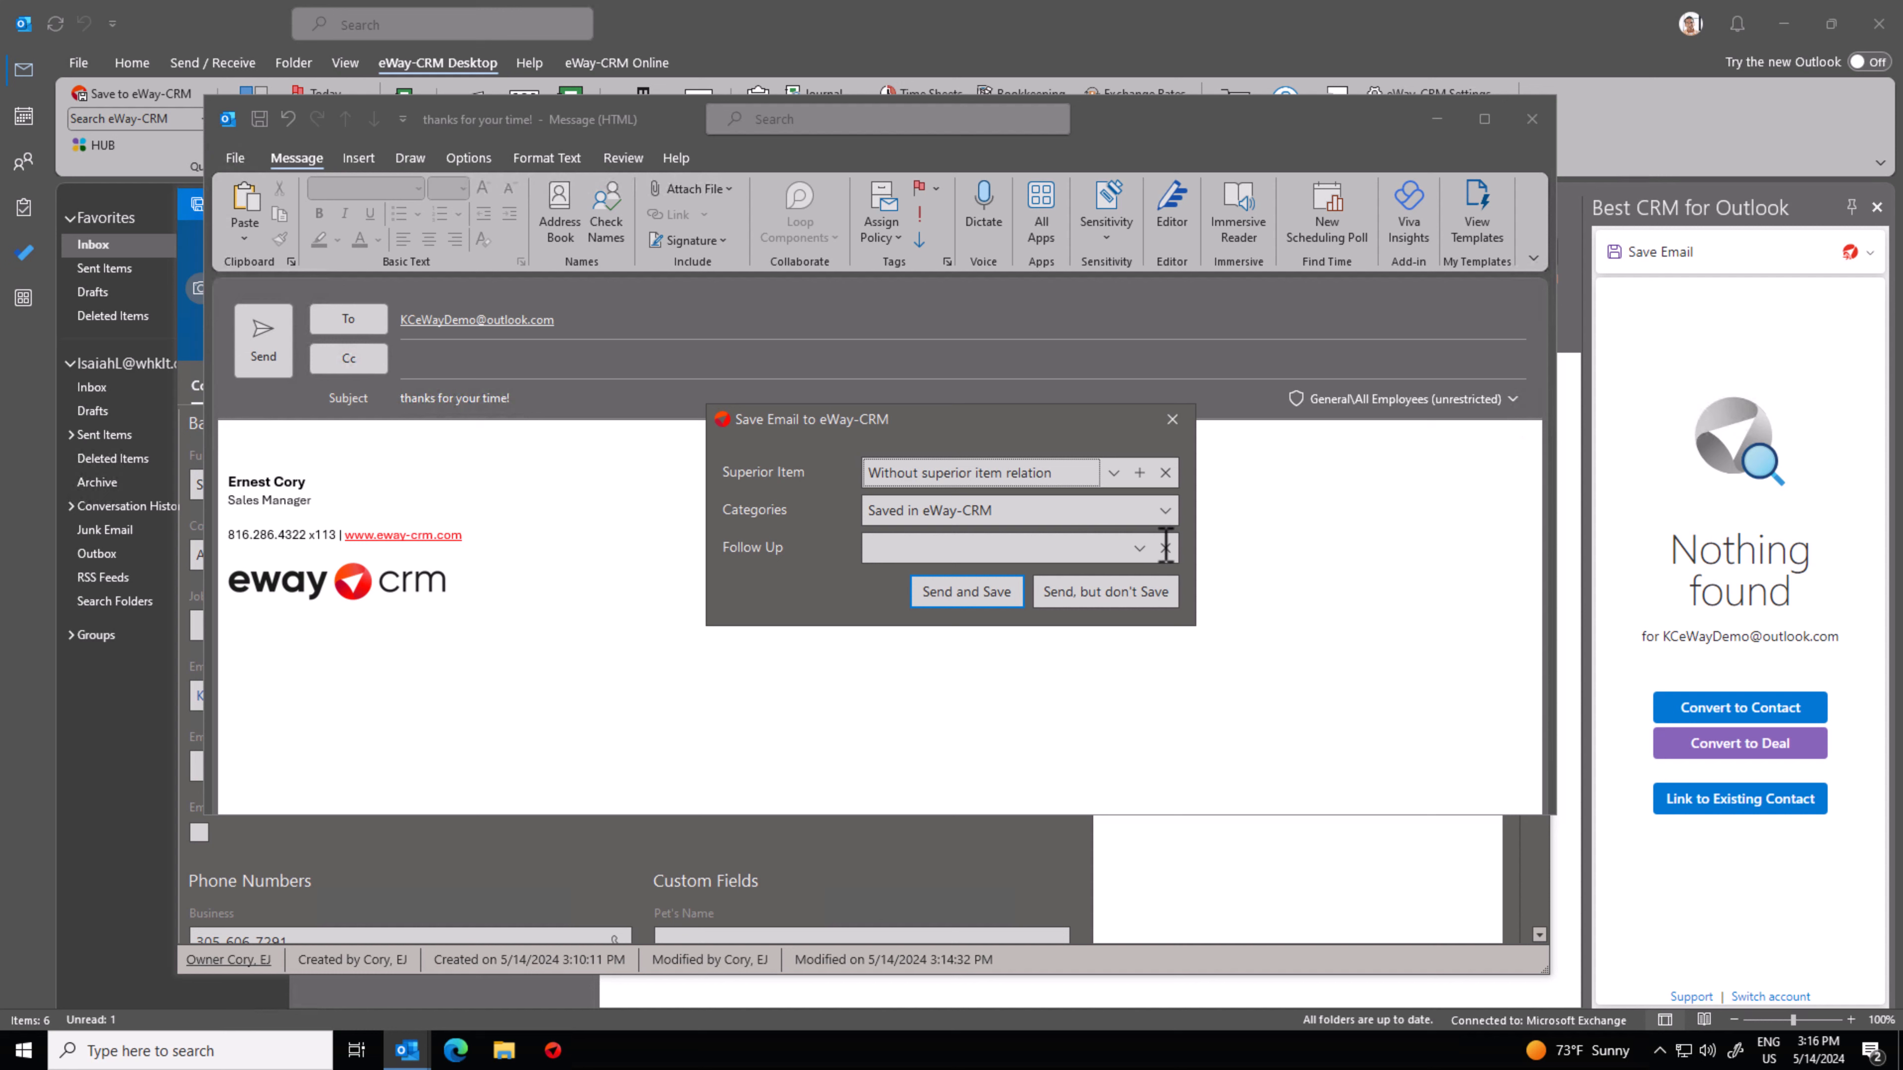
{"action": "left_click", "coordinate": [1139, 548]}
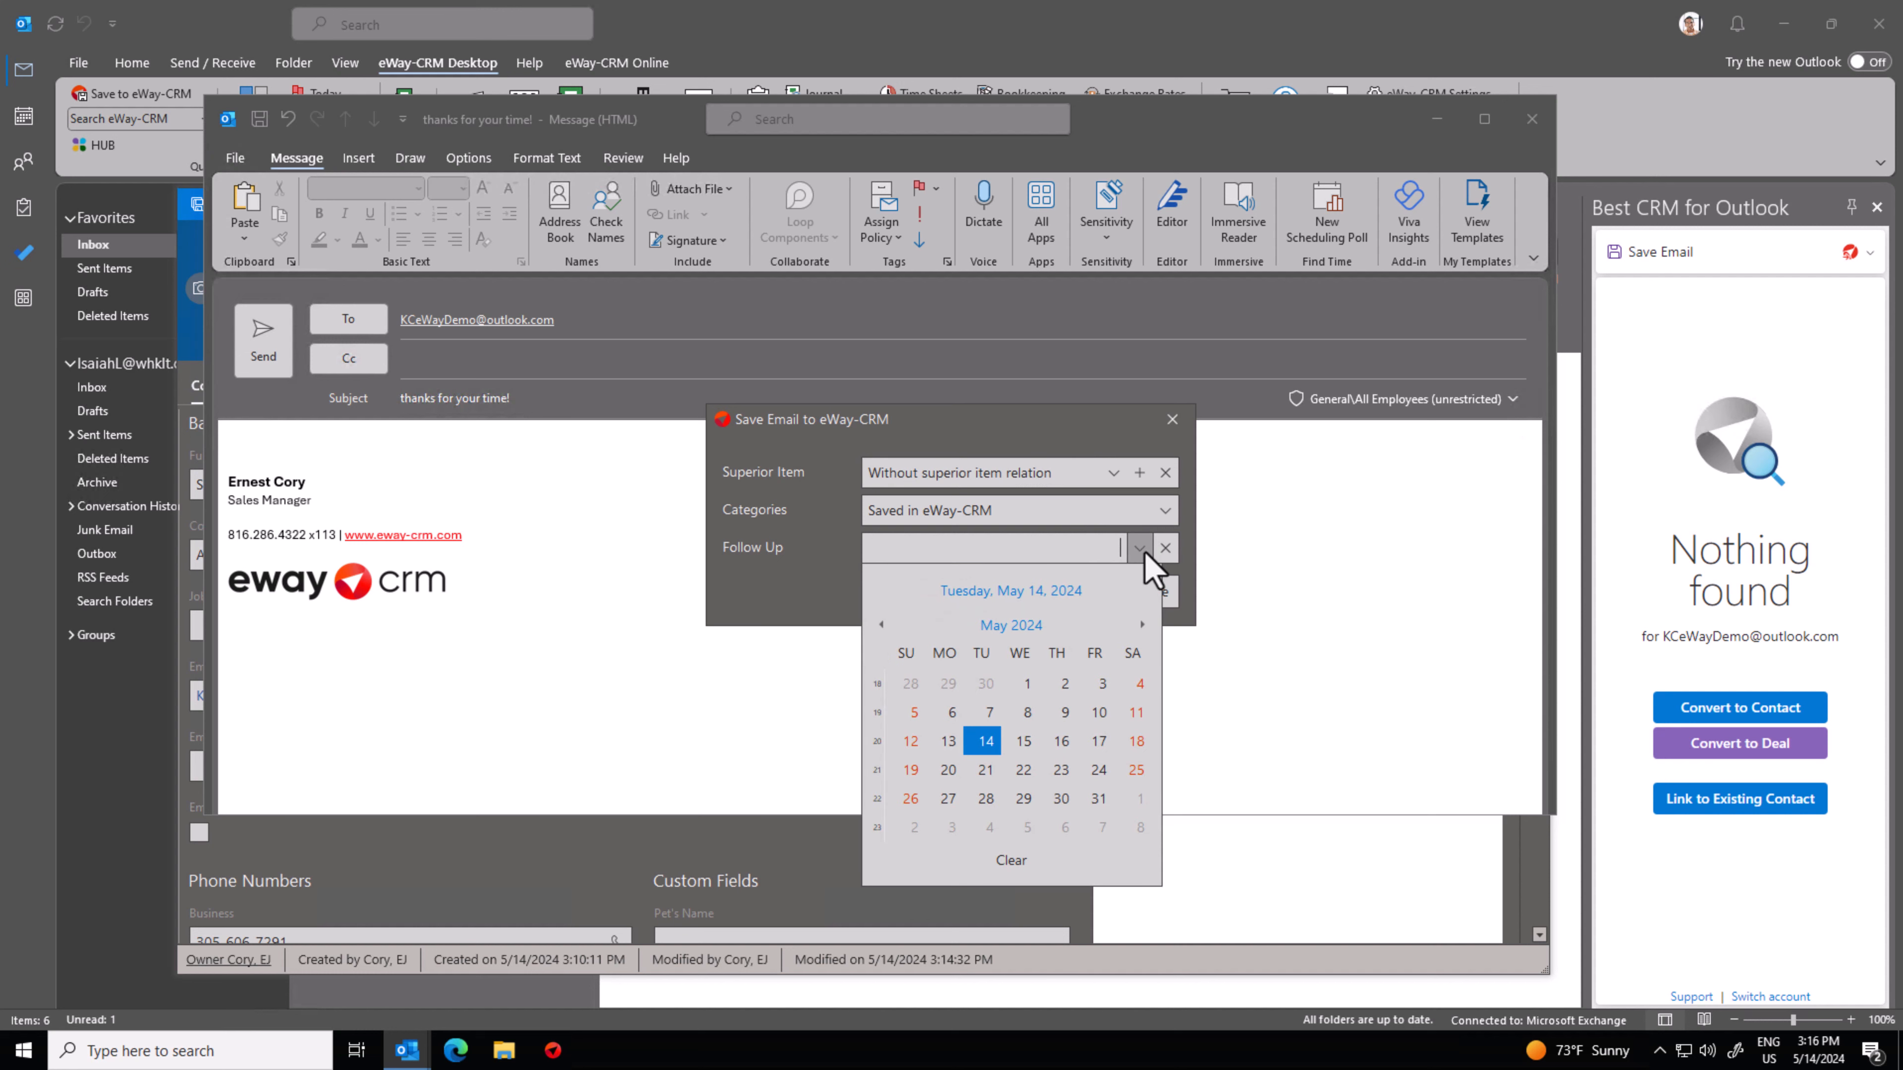
{"action": "left_click", "coordinate": [1061, 427]}
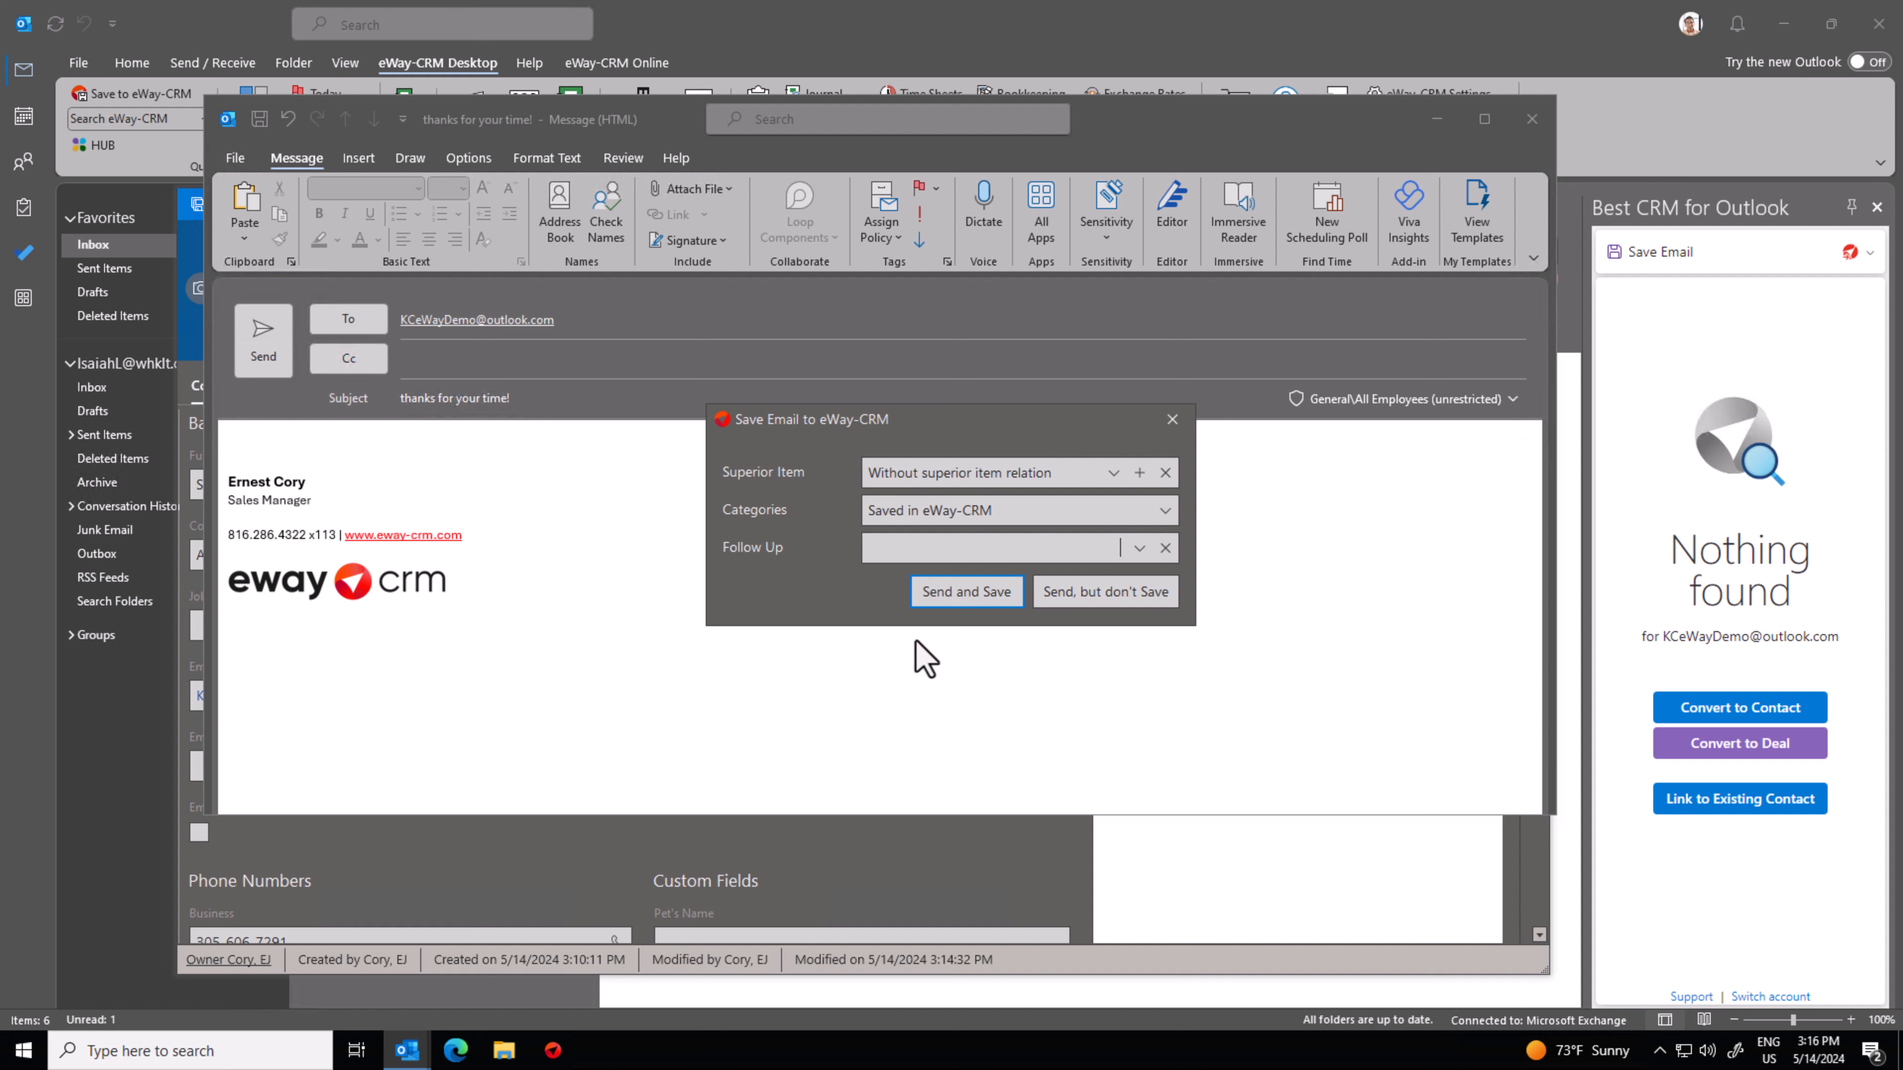
{"action": "left_click", "coordinate": [942, 600]}
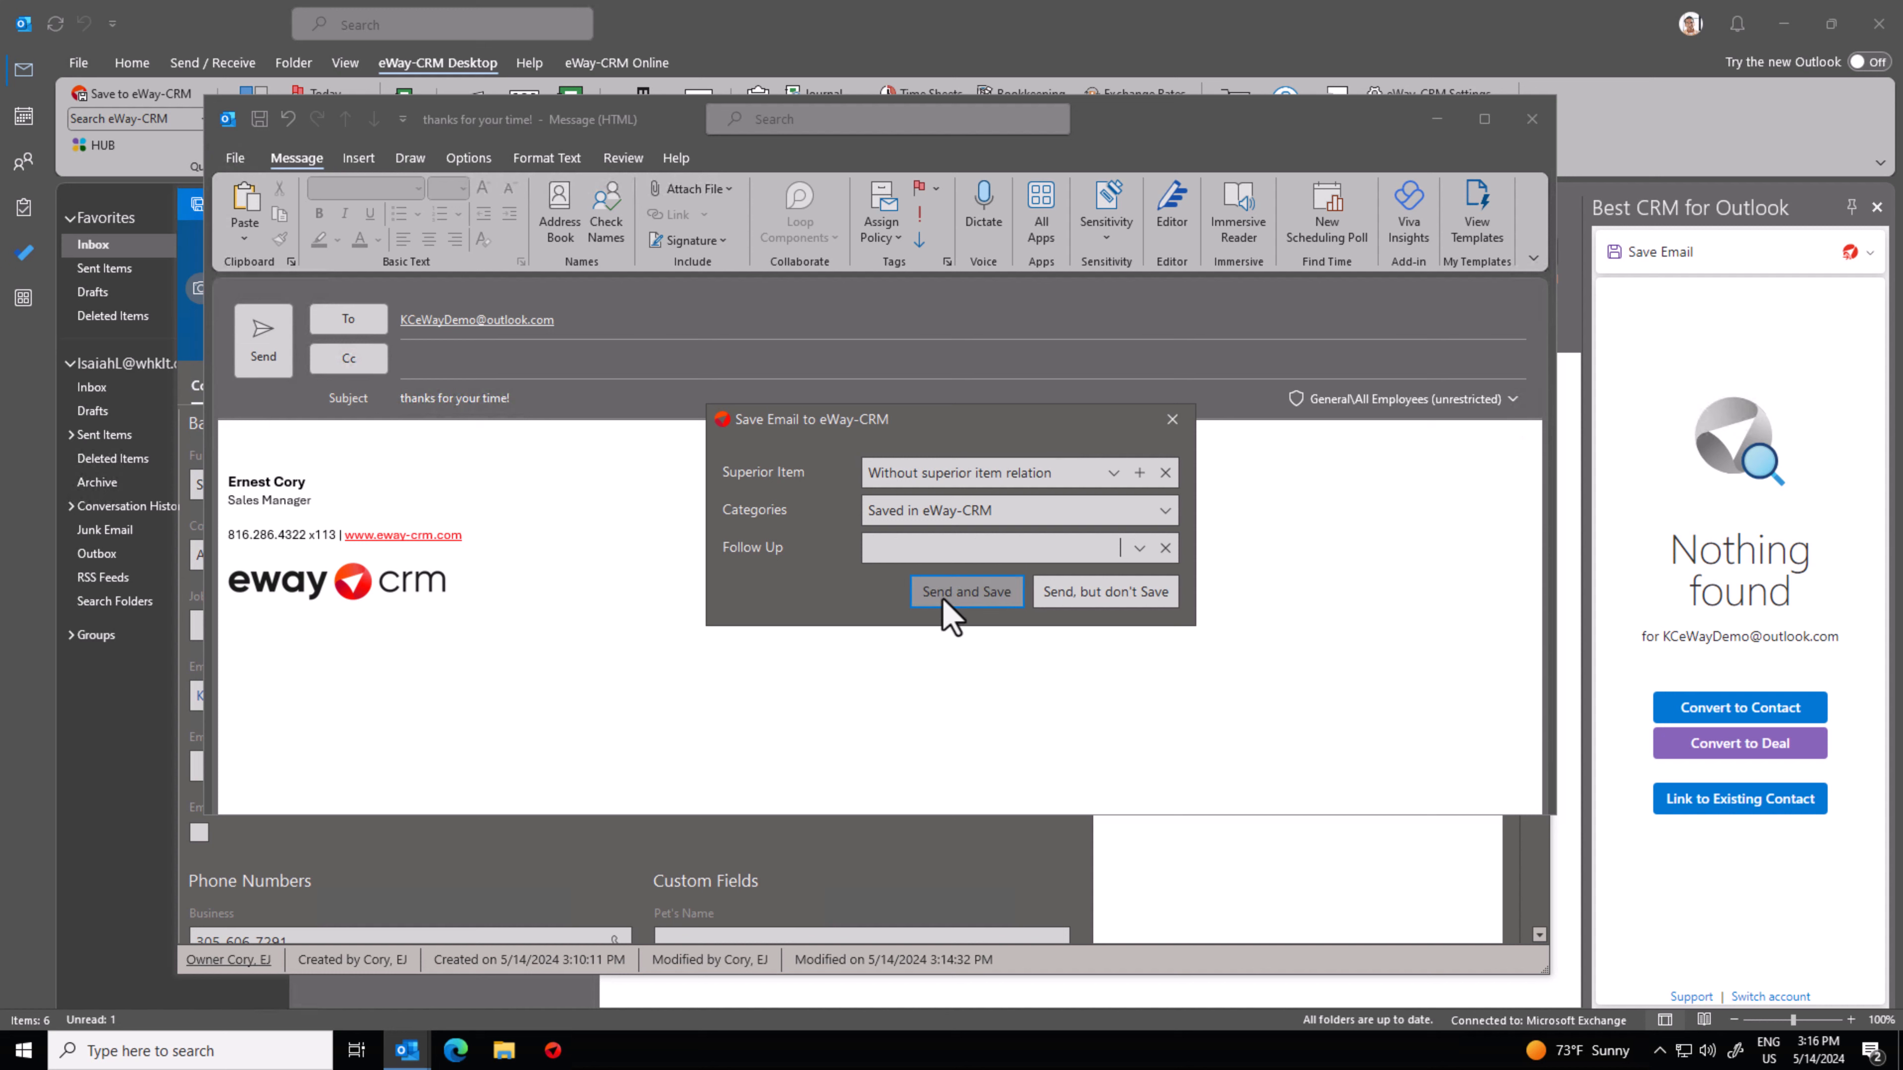
{"action": "left_click", "coordinate": [944, 592]}
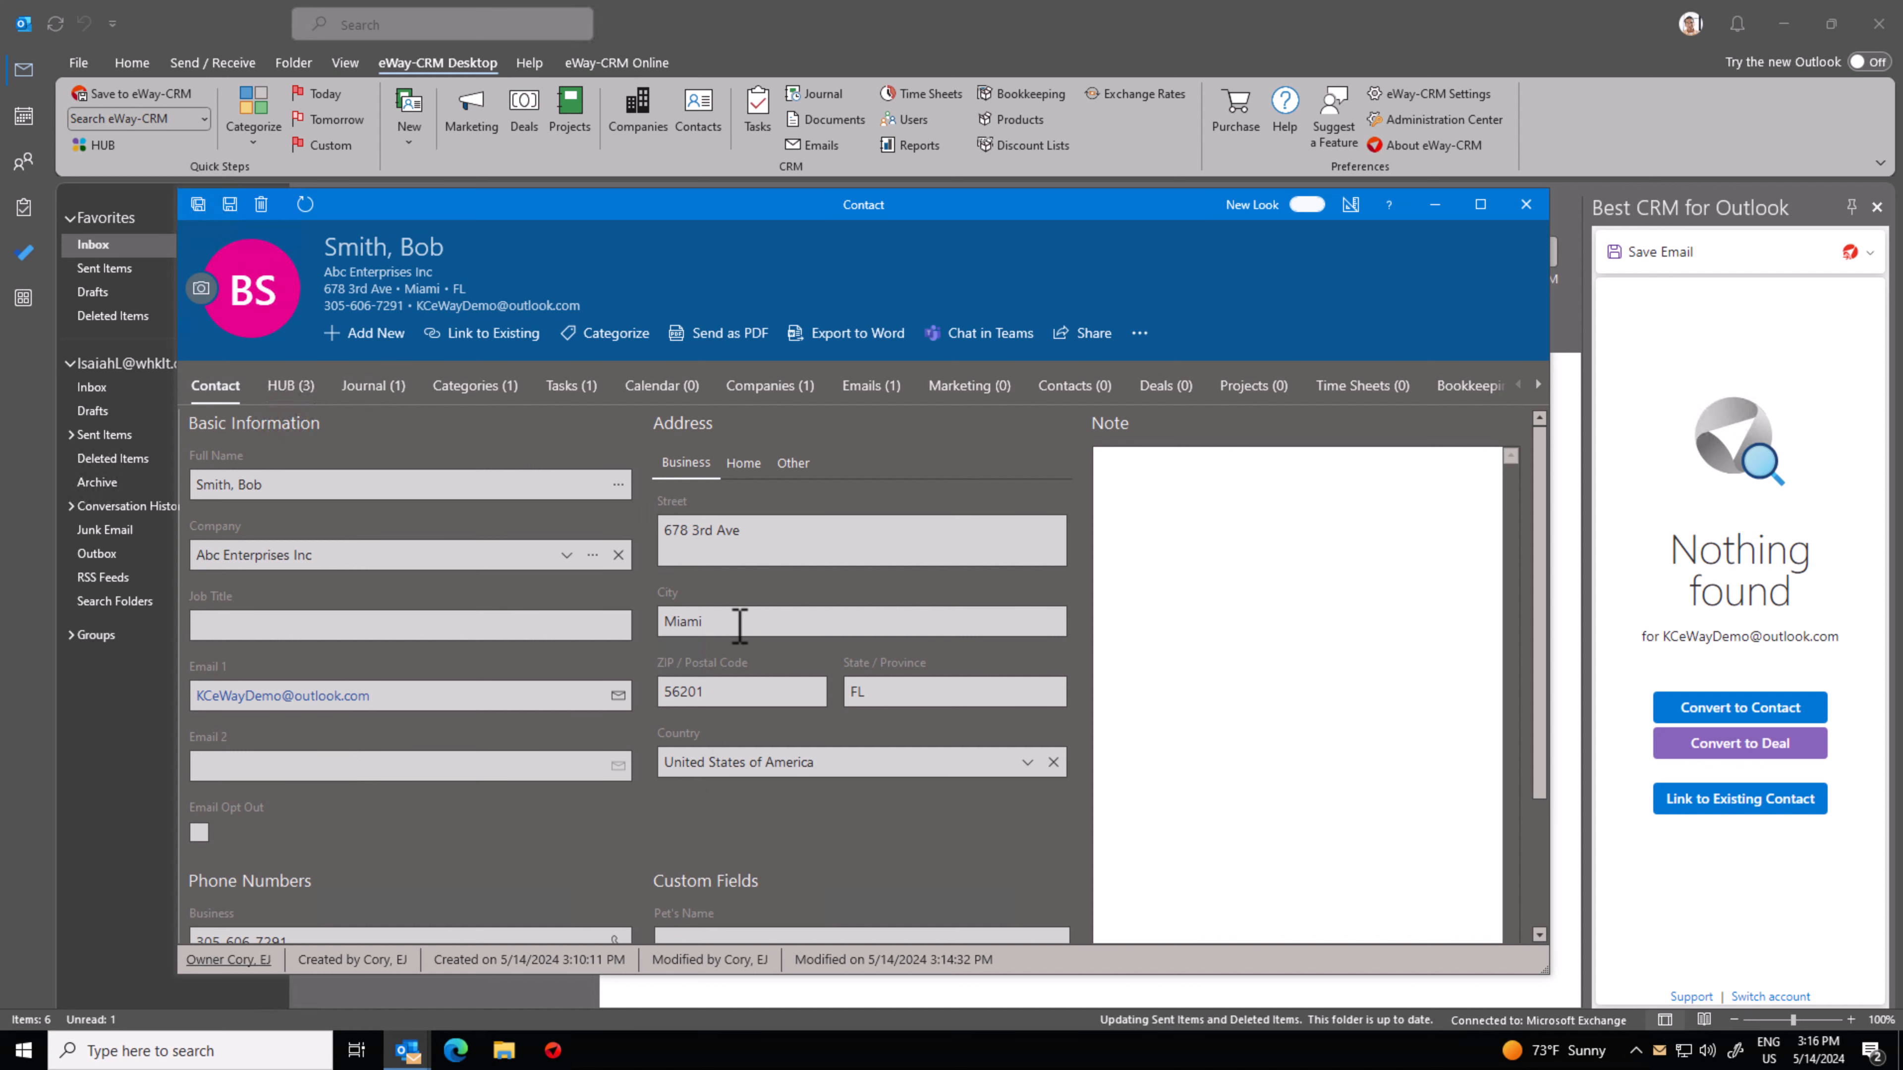
Check the contact's related emails for the sent "thanks for your time!" message and return to the contact details.
{"action": "left_click", "coordinate": [881, 385]}
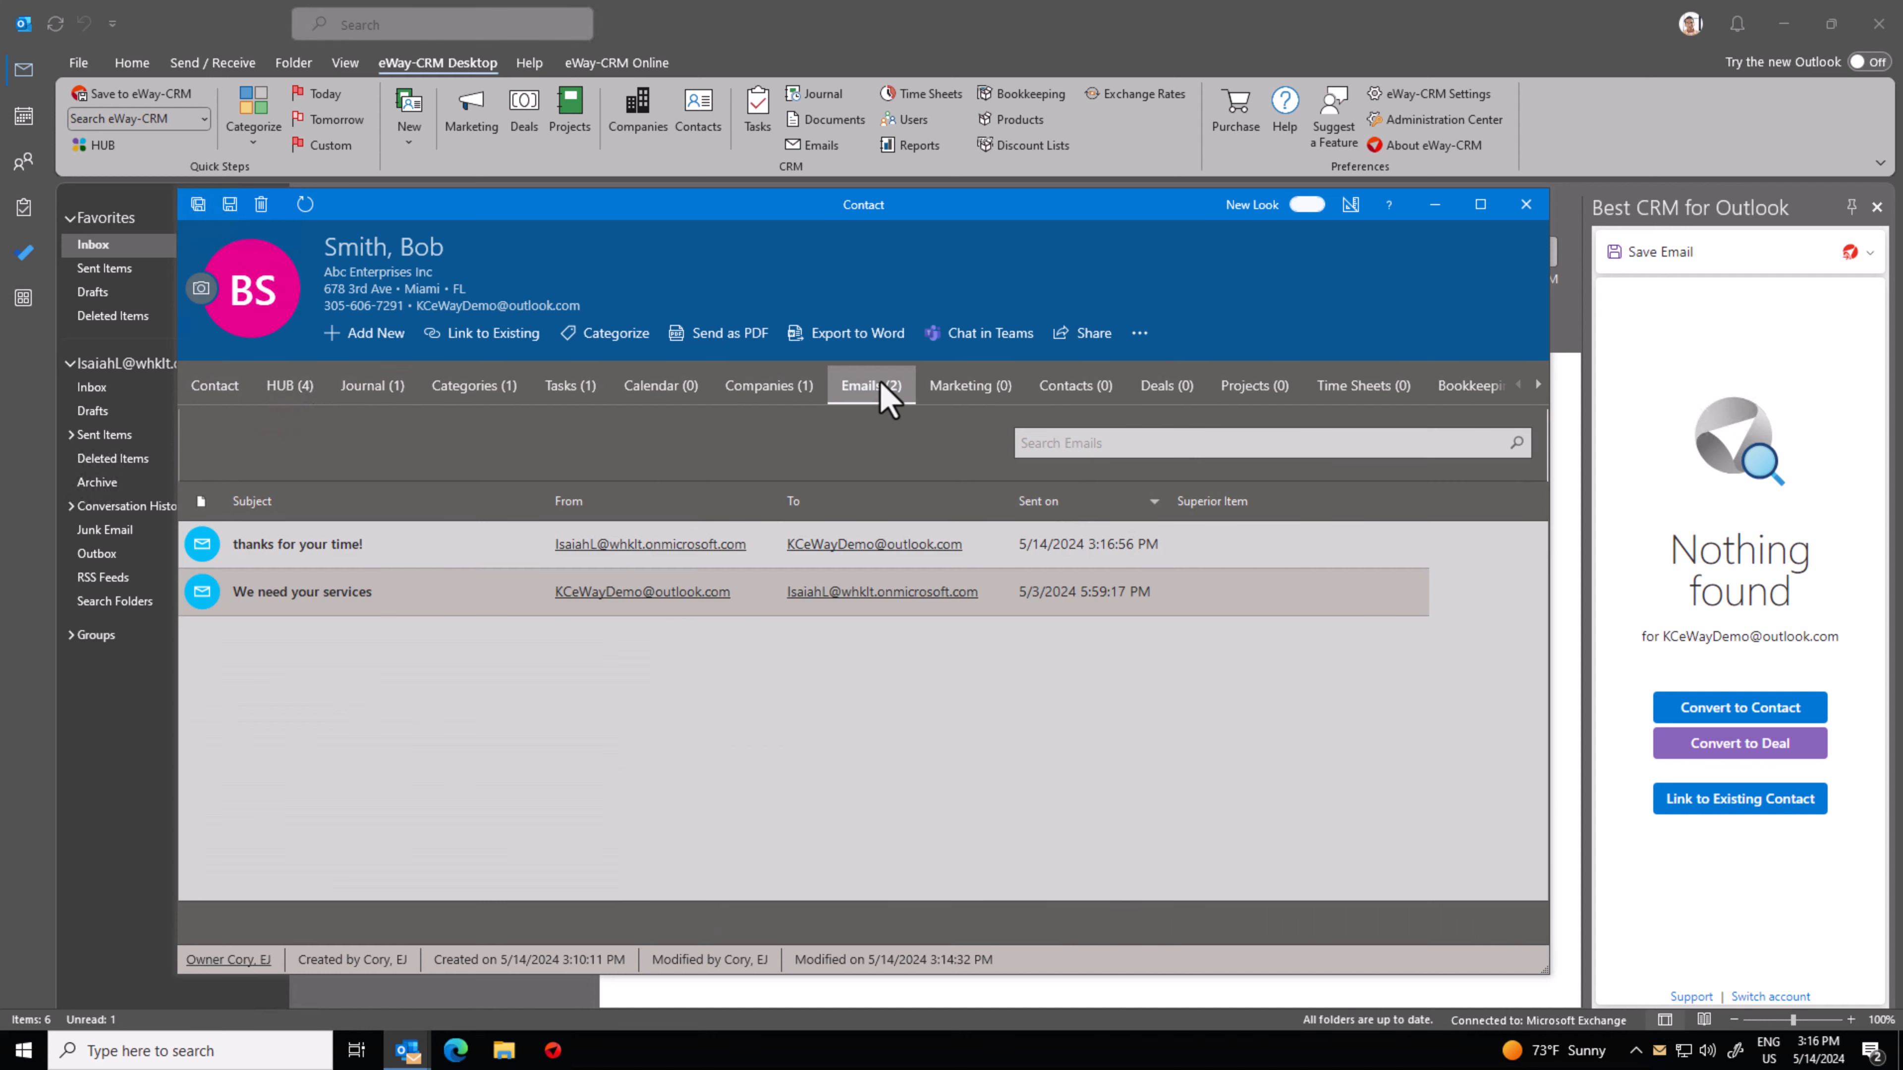
{"action": "left_click", "coordinate": [362, 556]}
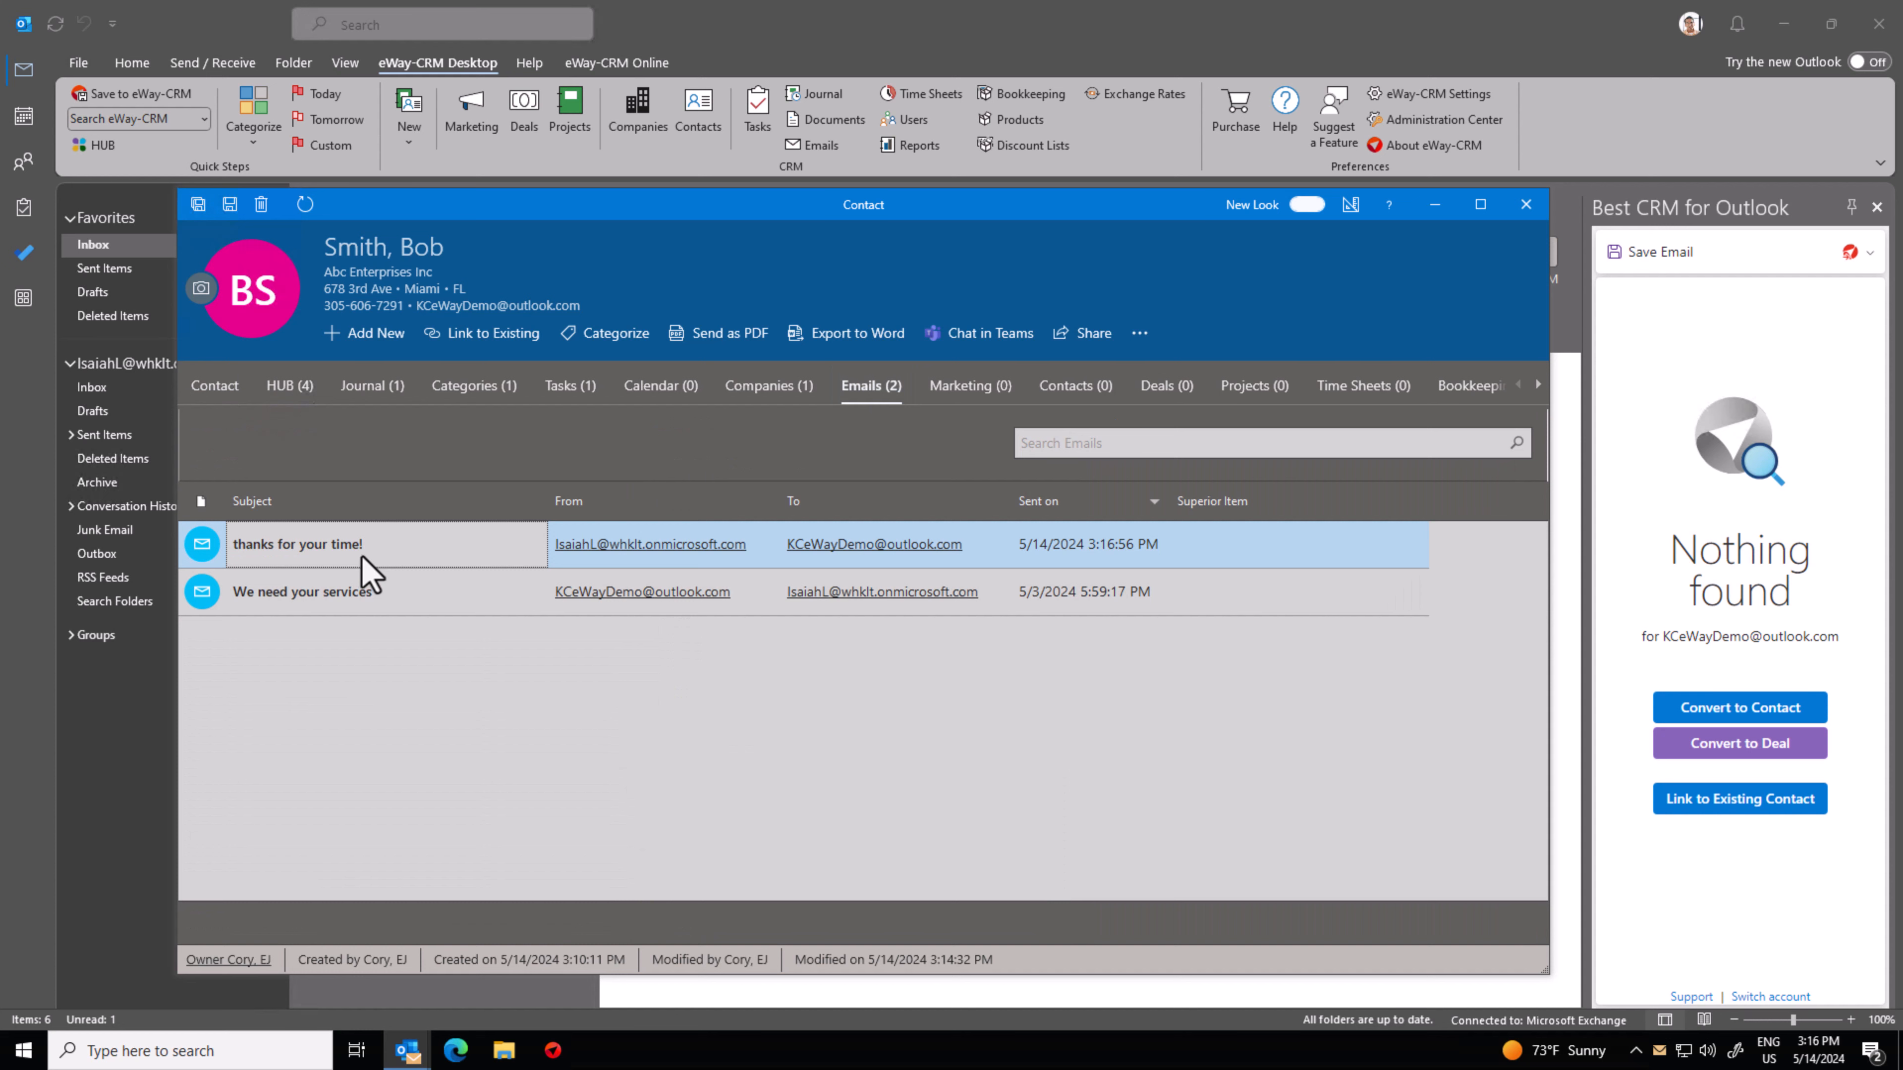
{"action": "left_click", "coordinate": [214, 386]}
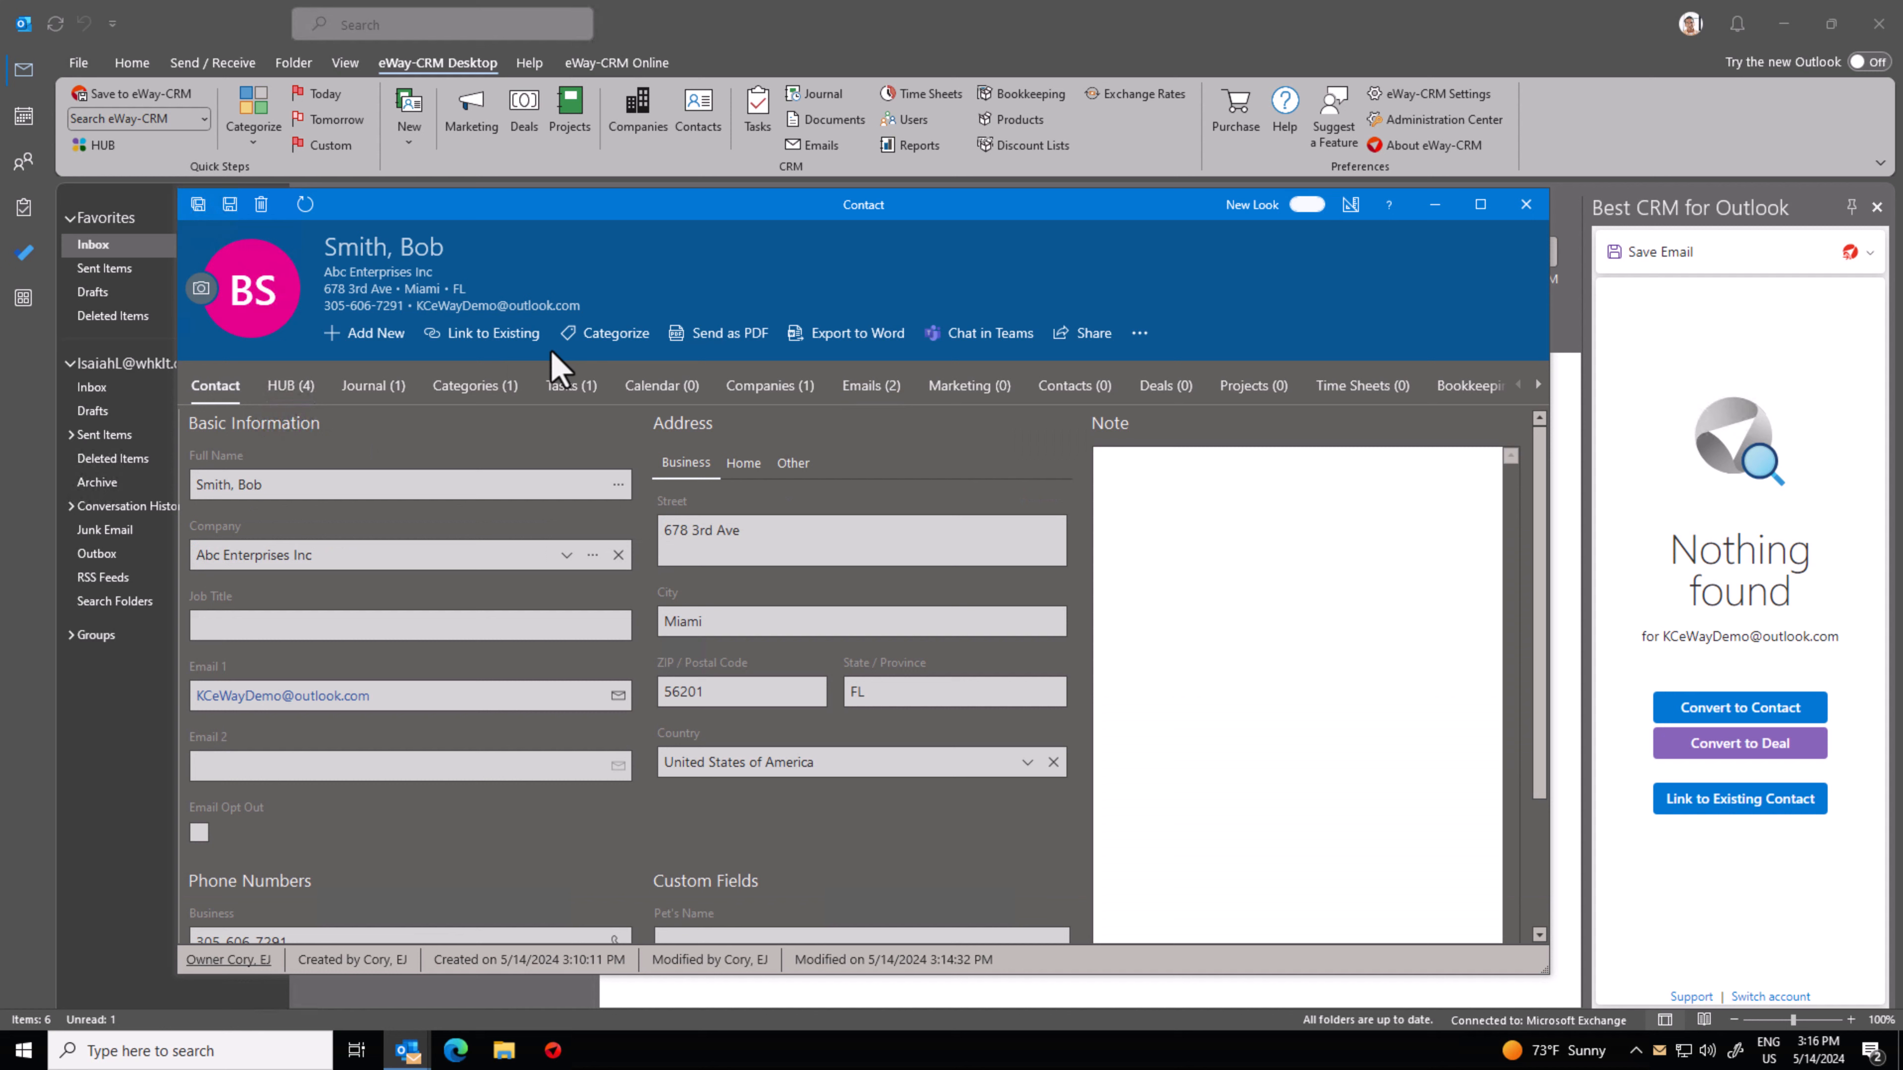
Assign the Client and Christmas List categories to the contact and check them among its related categories.
{"action": "left_click", "coordinate": [581, 345]}
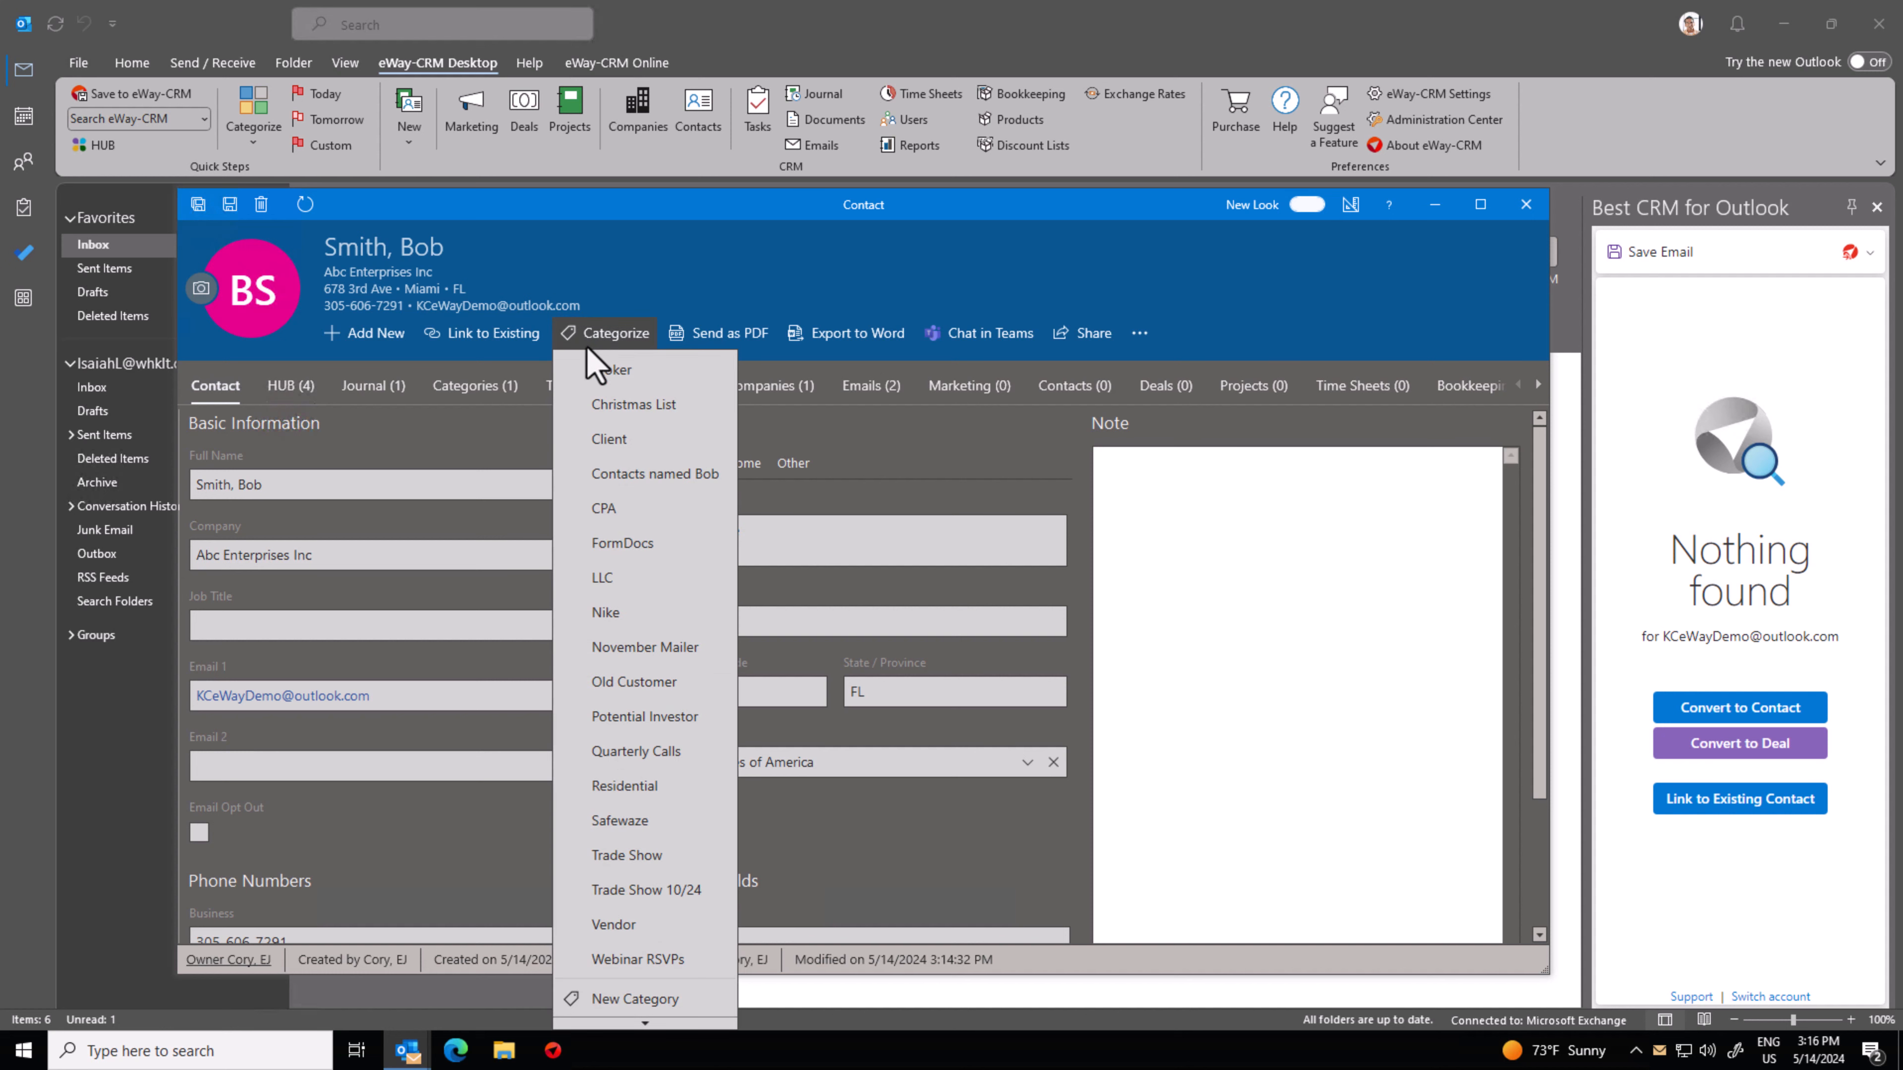
{"action": "mouse_move", "coordinate": [635, 1038]}
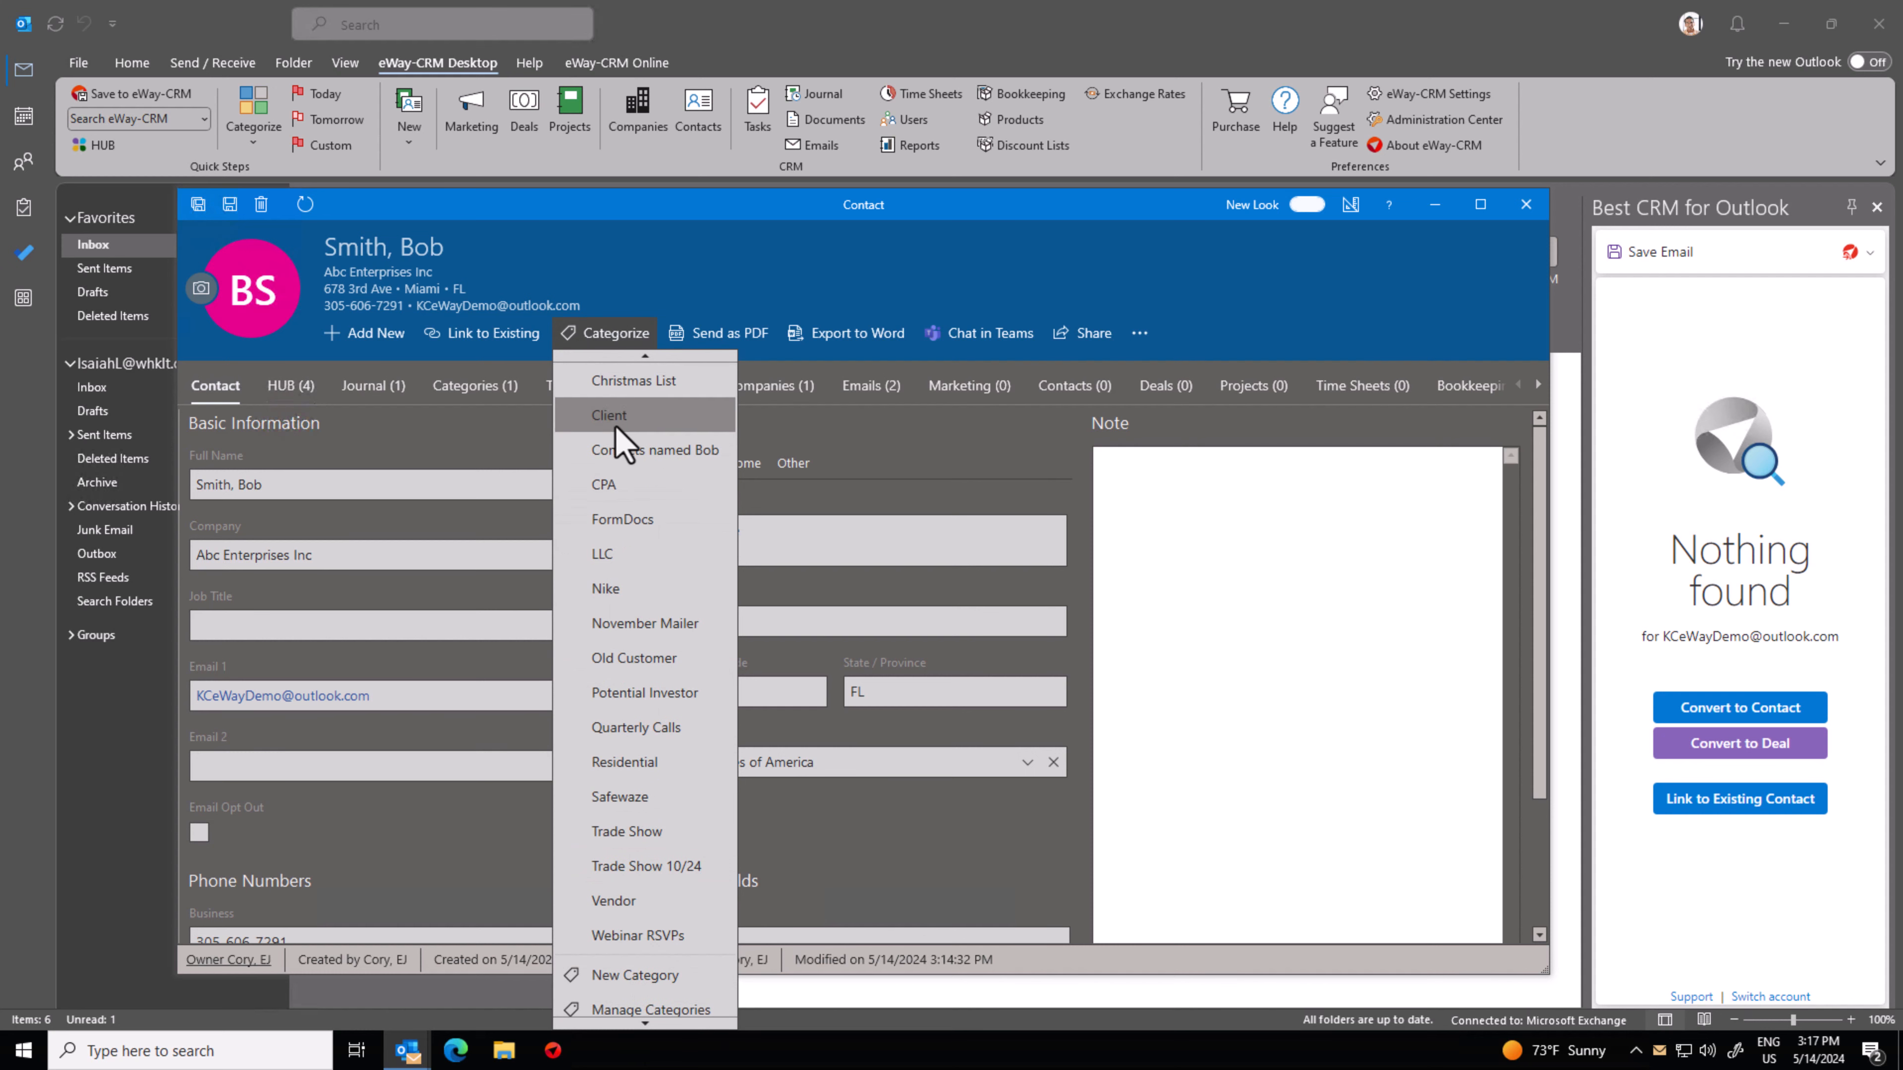
{"action": "left_click", "coordinate": [617, 425]}
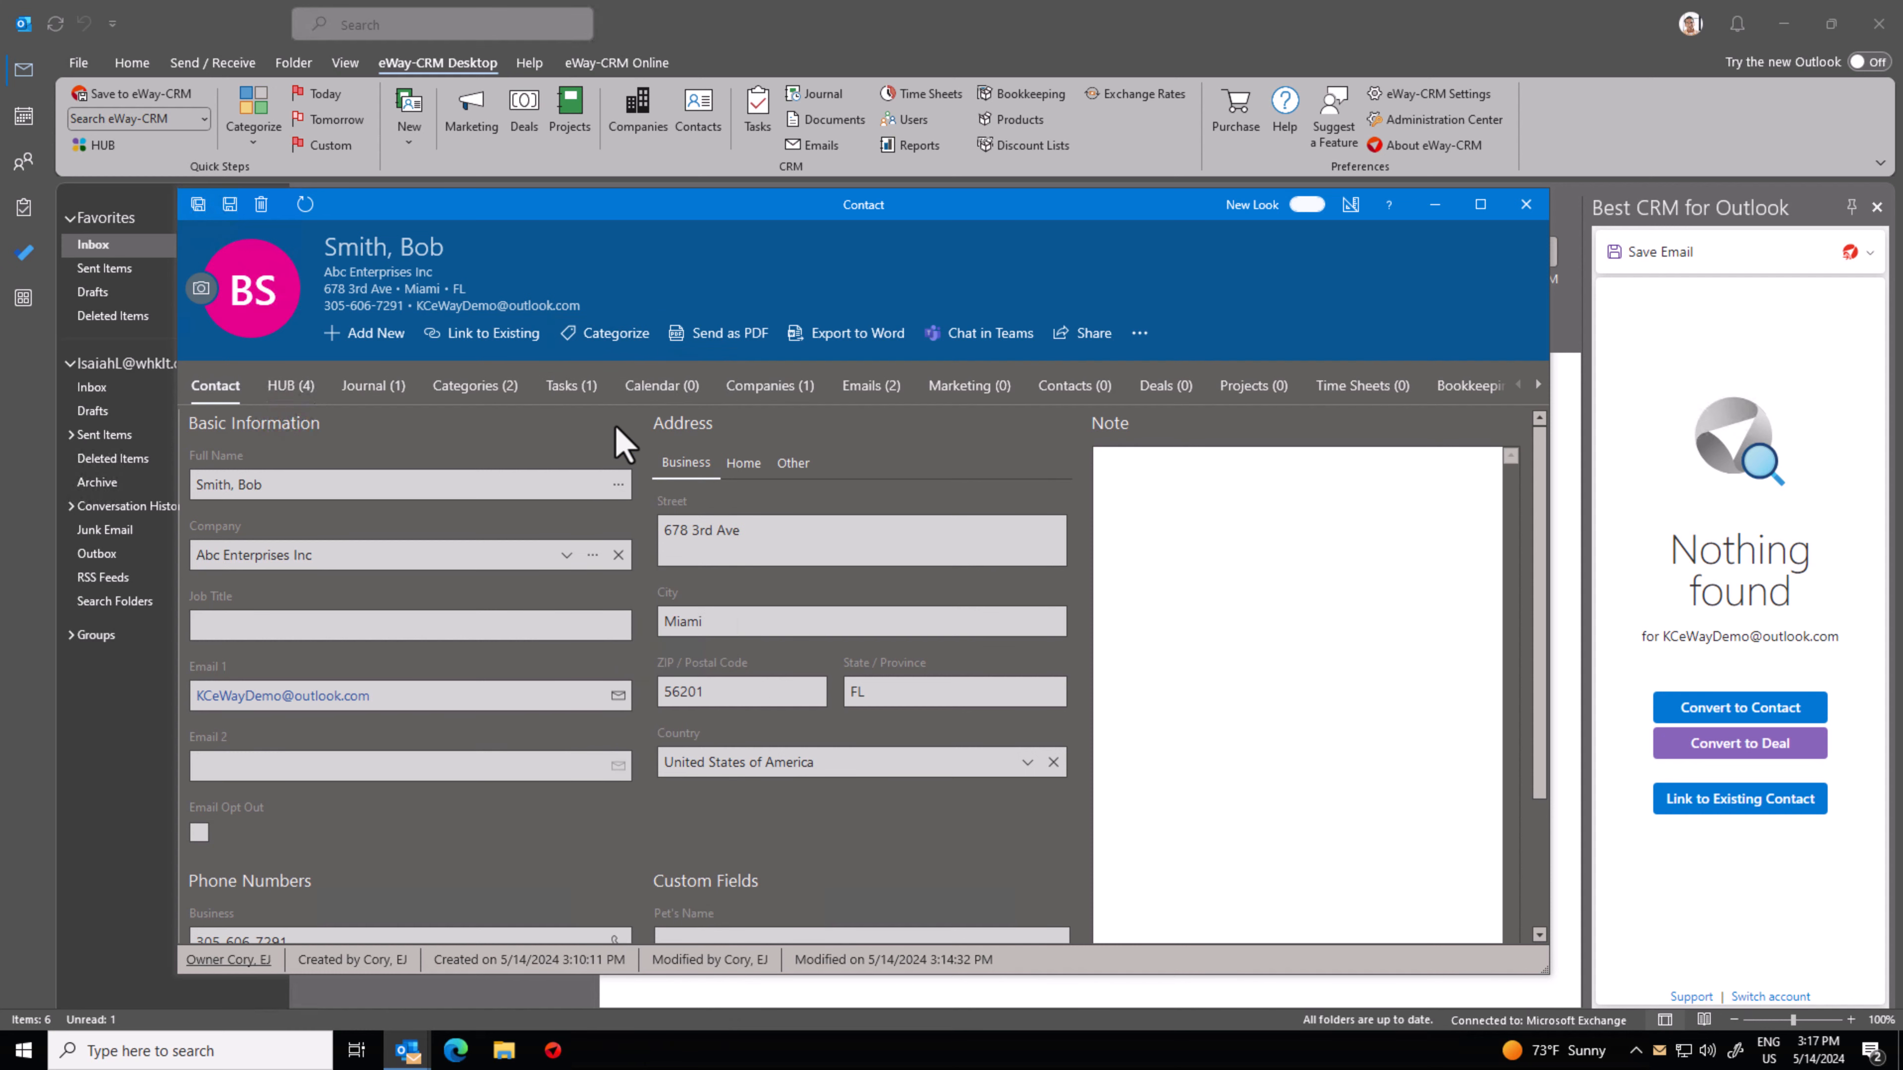
{"action": "left_click", "coordinate": [616, 335]}
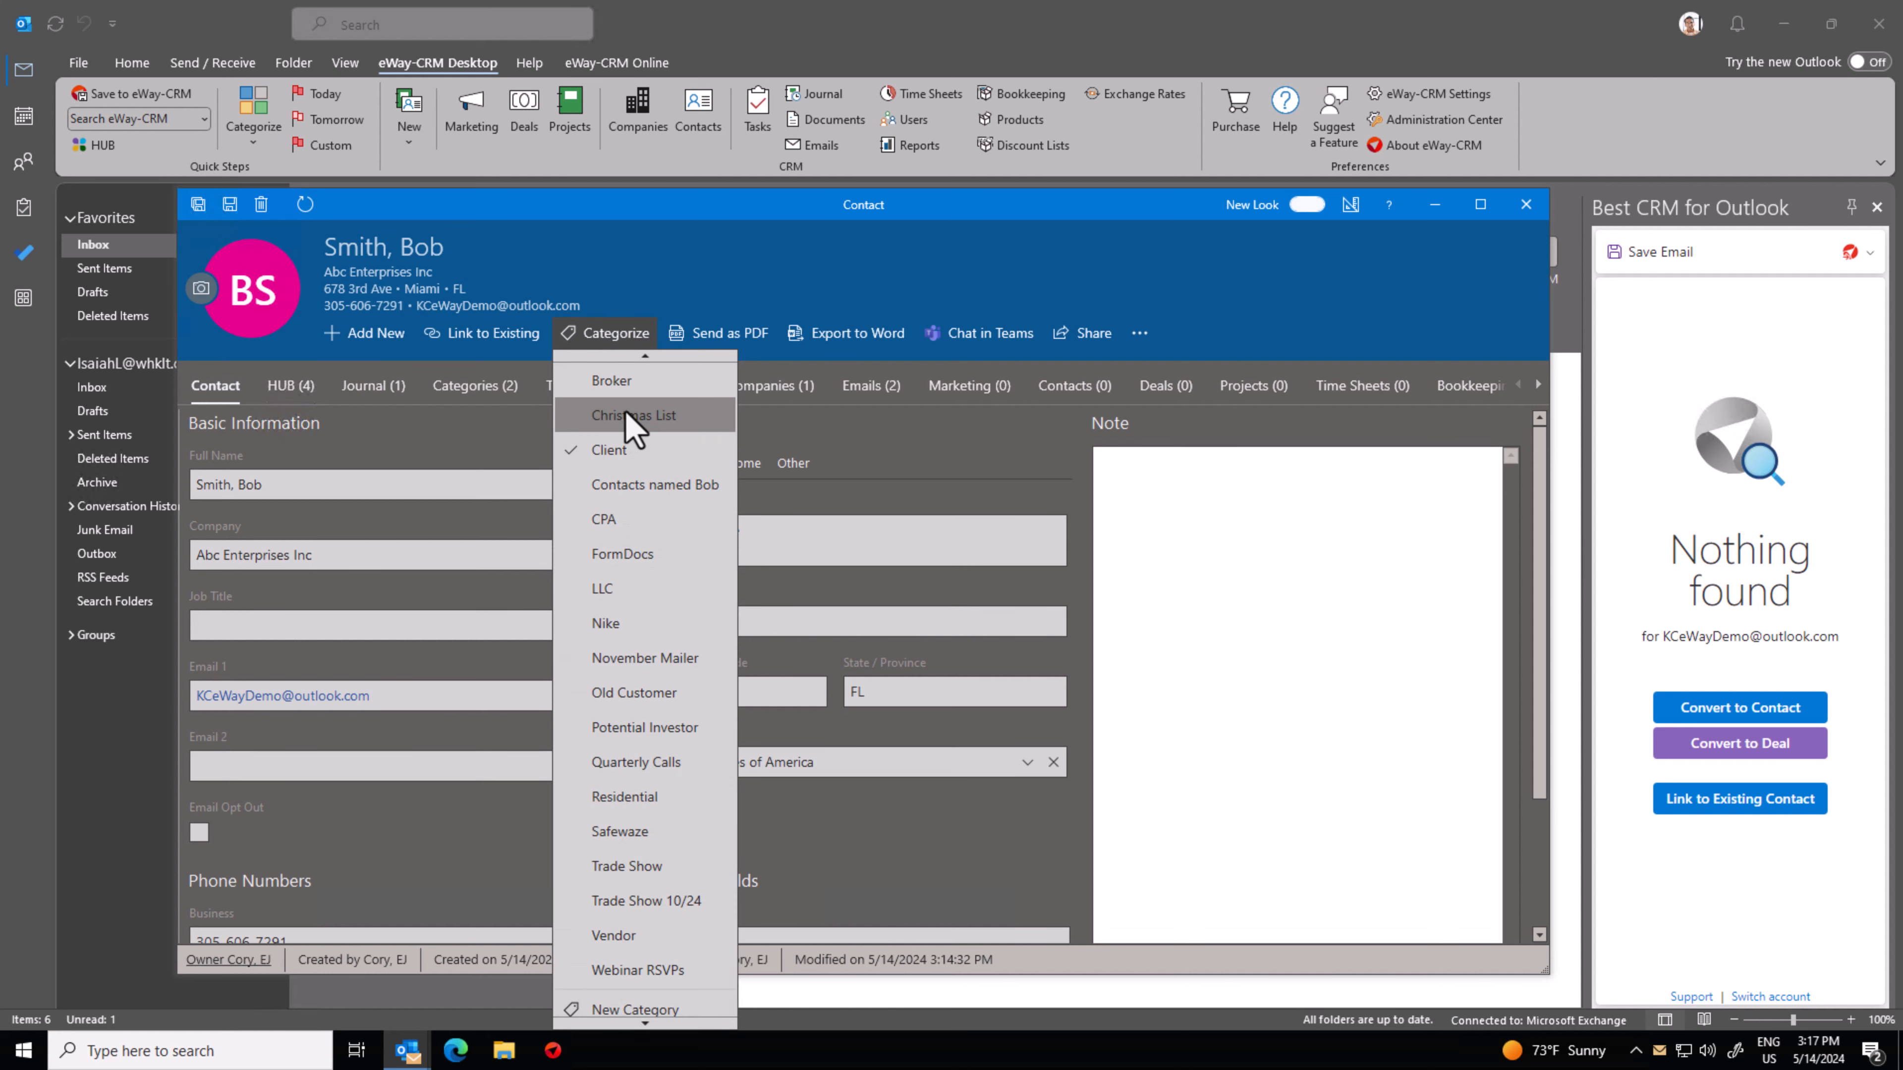
{"action": "key", "text": "Escape"}
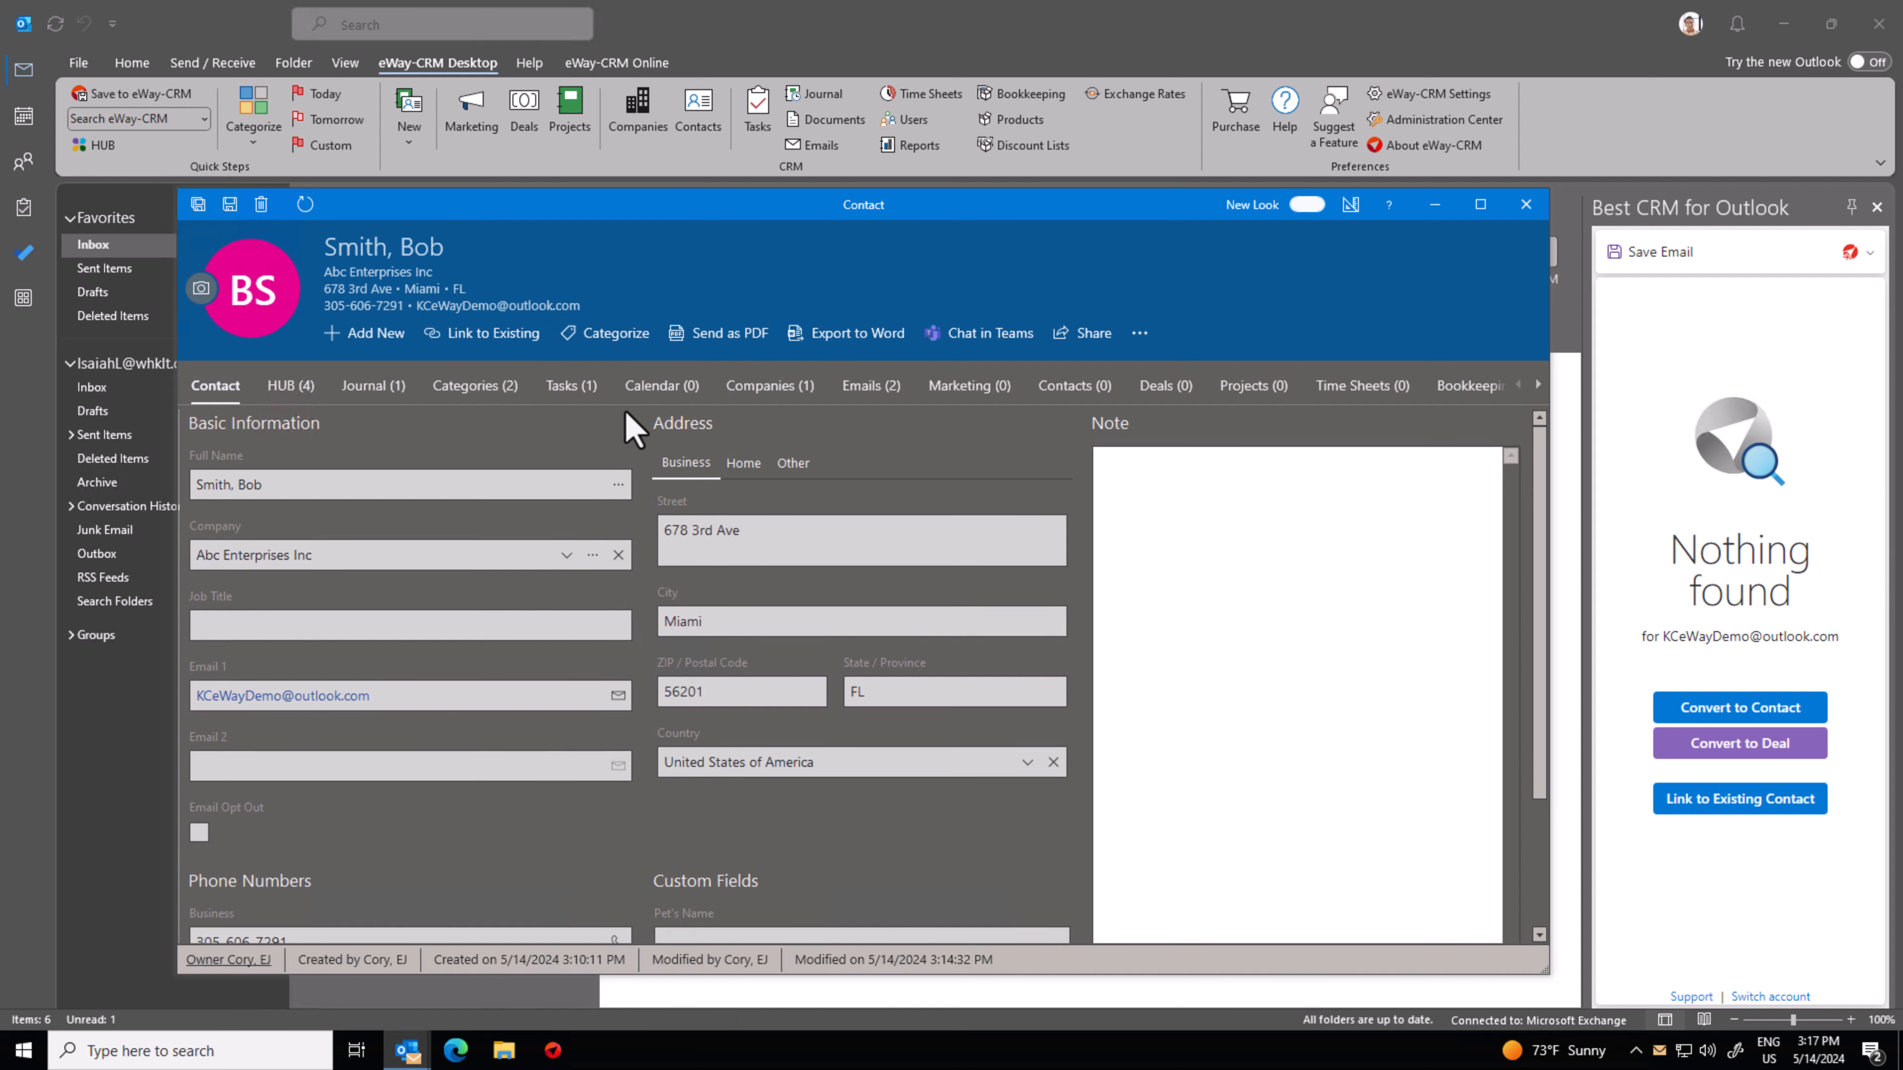
{"action": "left_click", "coordinate": [464, 387]}
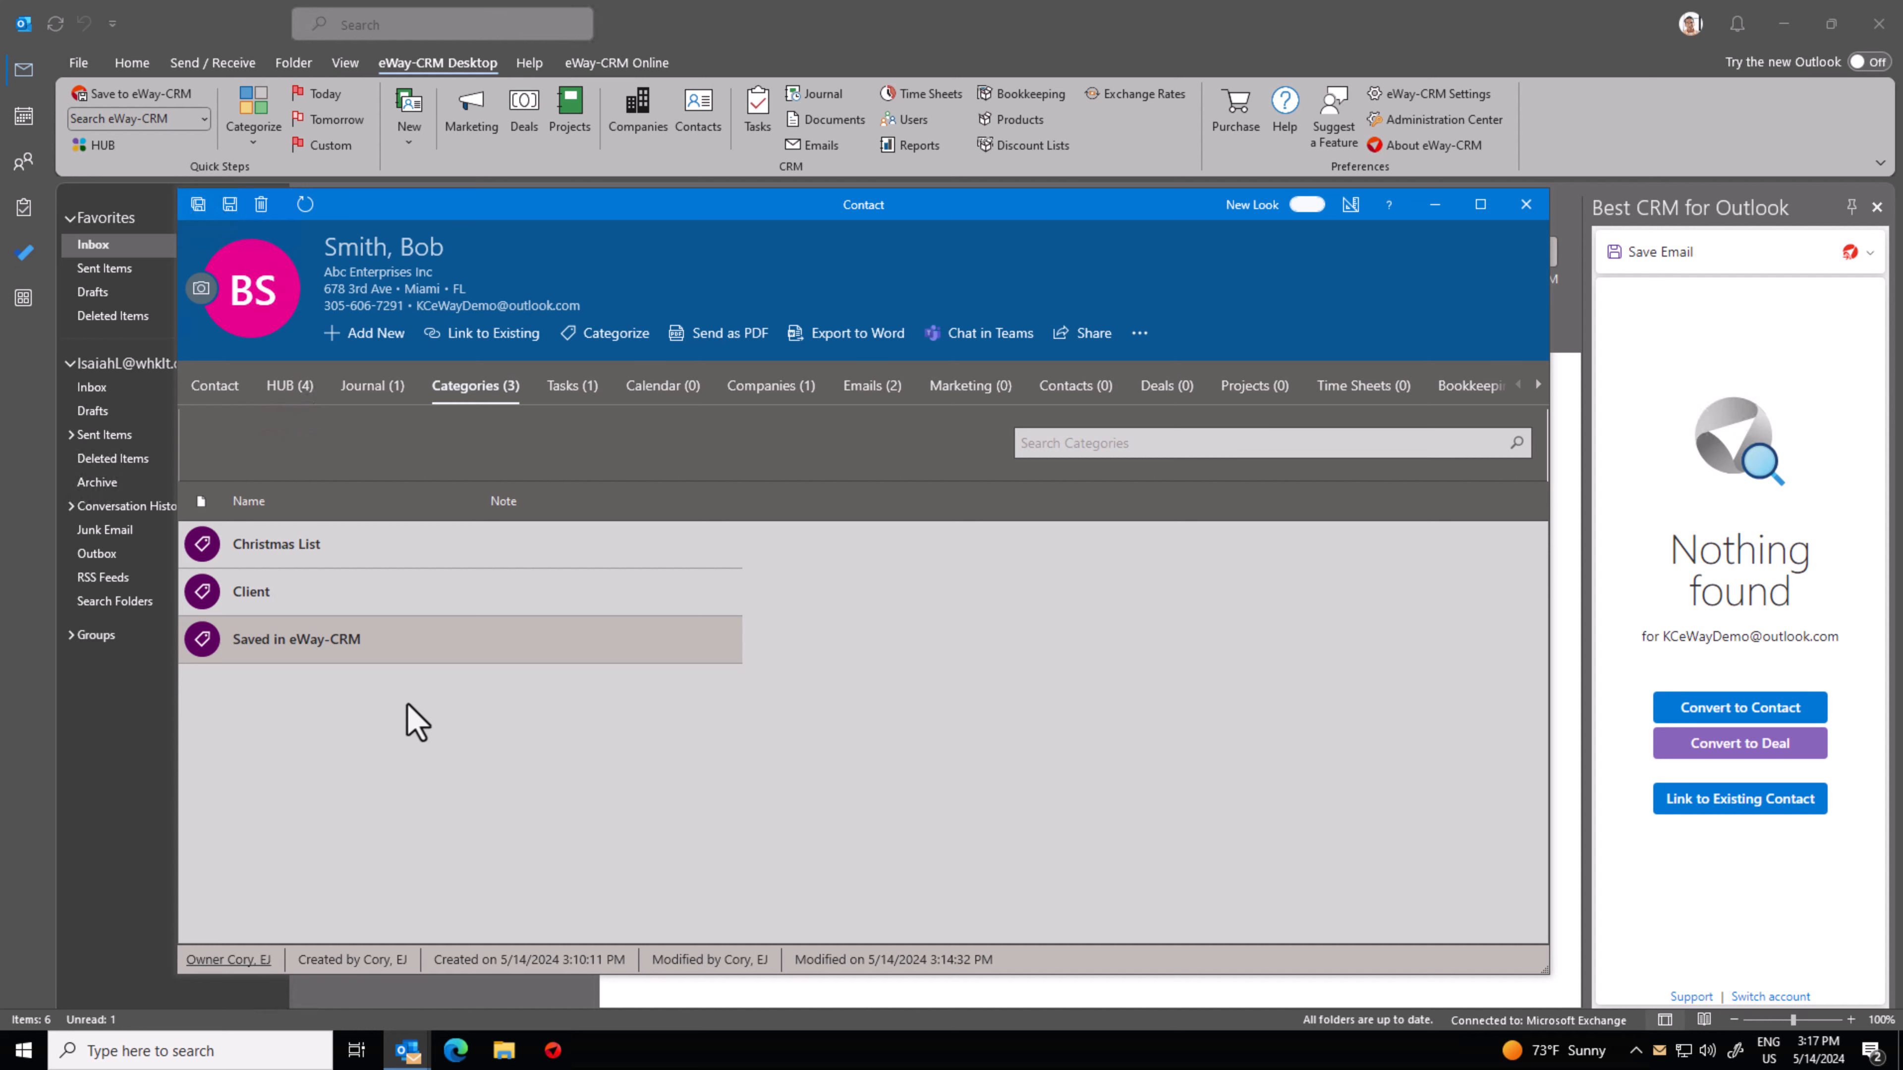
{"action": "left_click", "coordinate": [215, 387]}
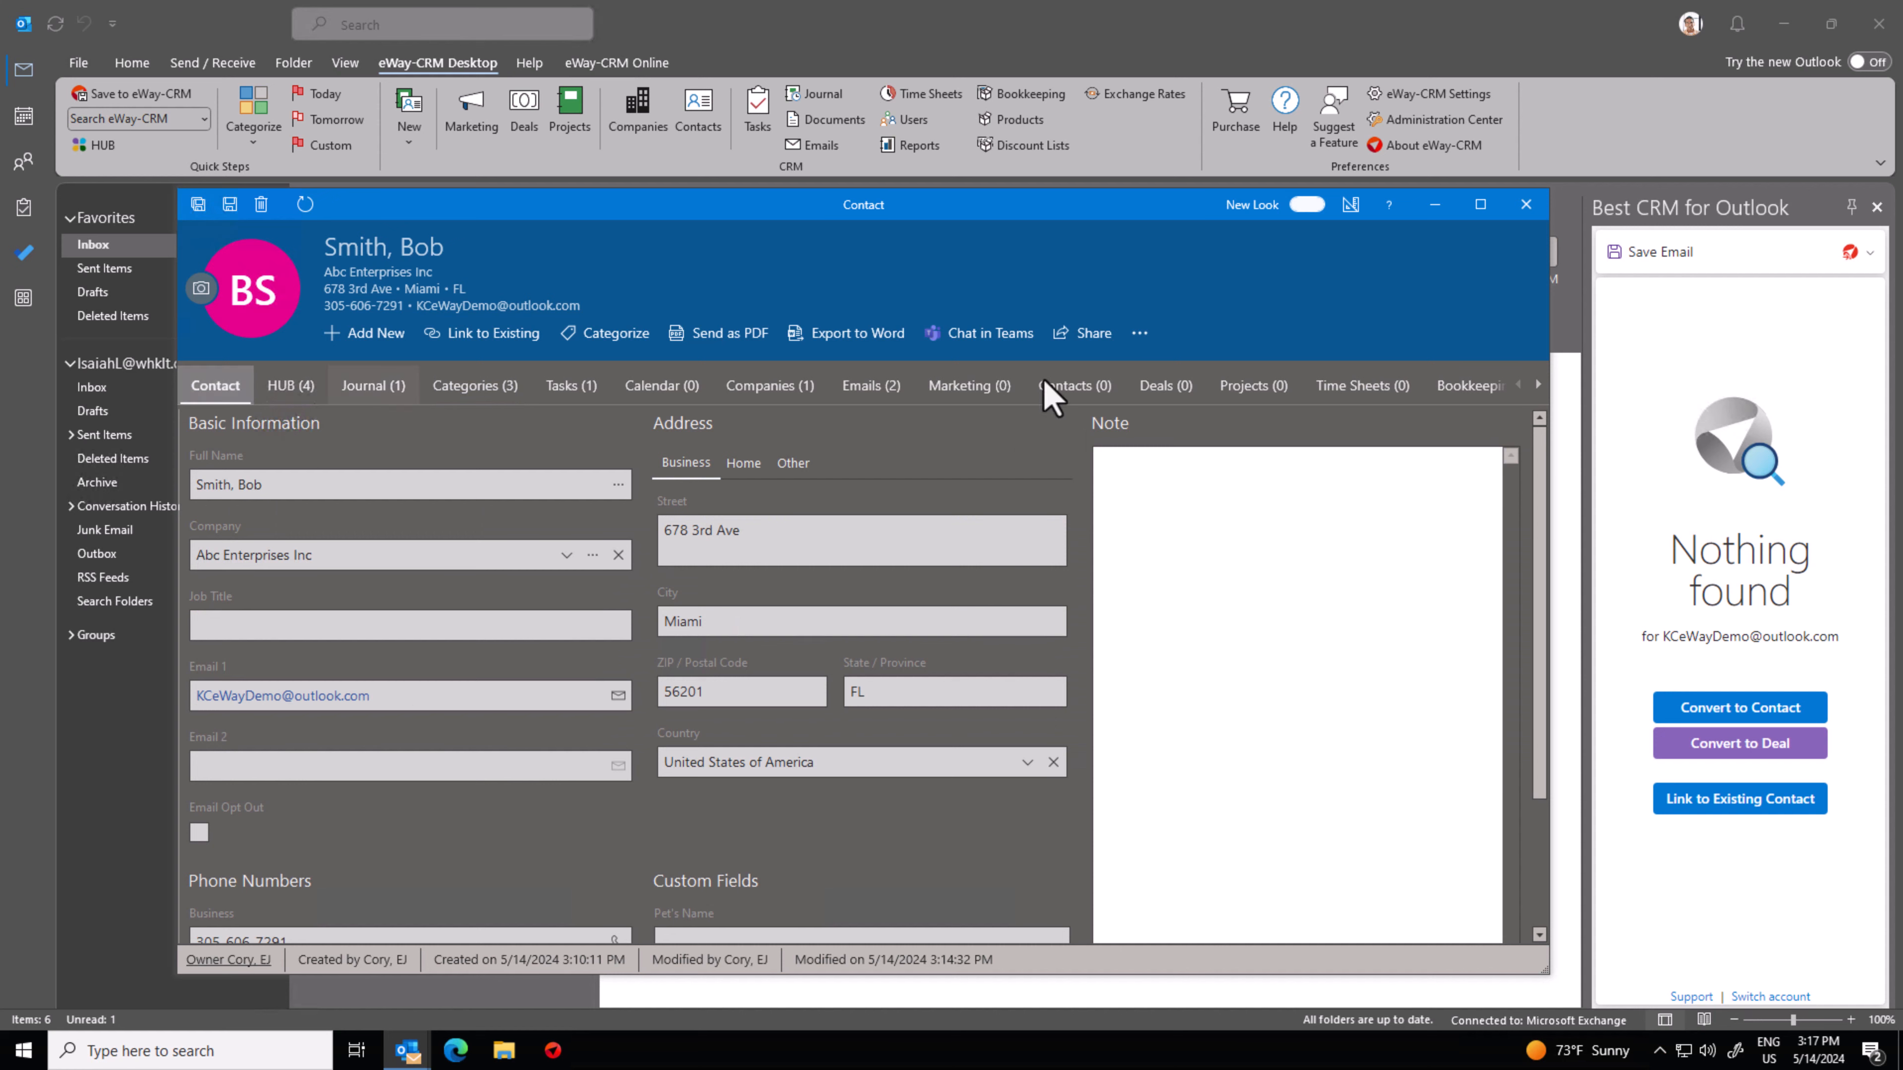
Minimize the contact window, reselect the "We need your services" email, and examine the sender's CRM details, next steps and history.
{"action": "left_click", "coordinate": [1436, 209]}
{"action": "left_click", "coordinate": [476, 446]}
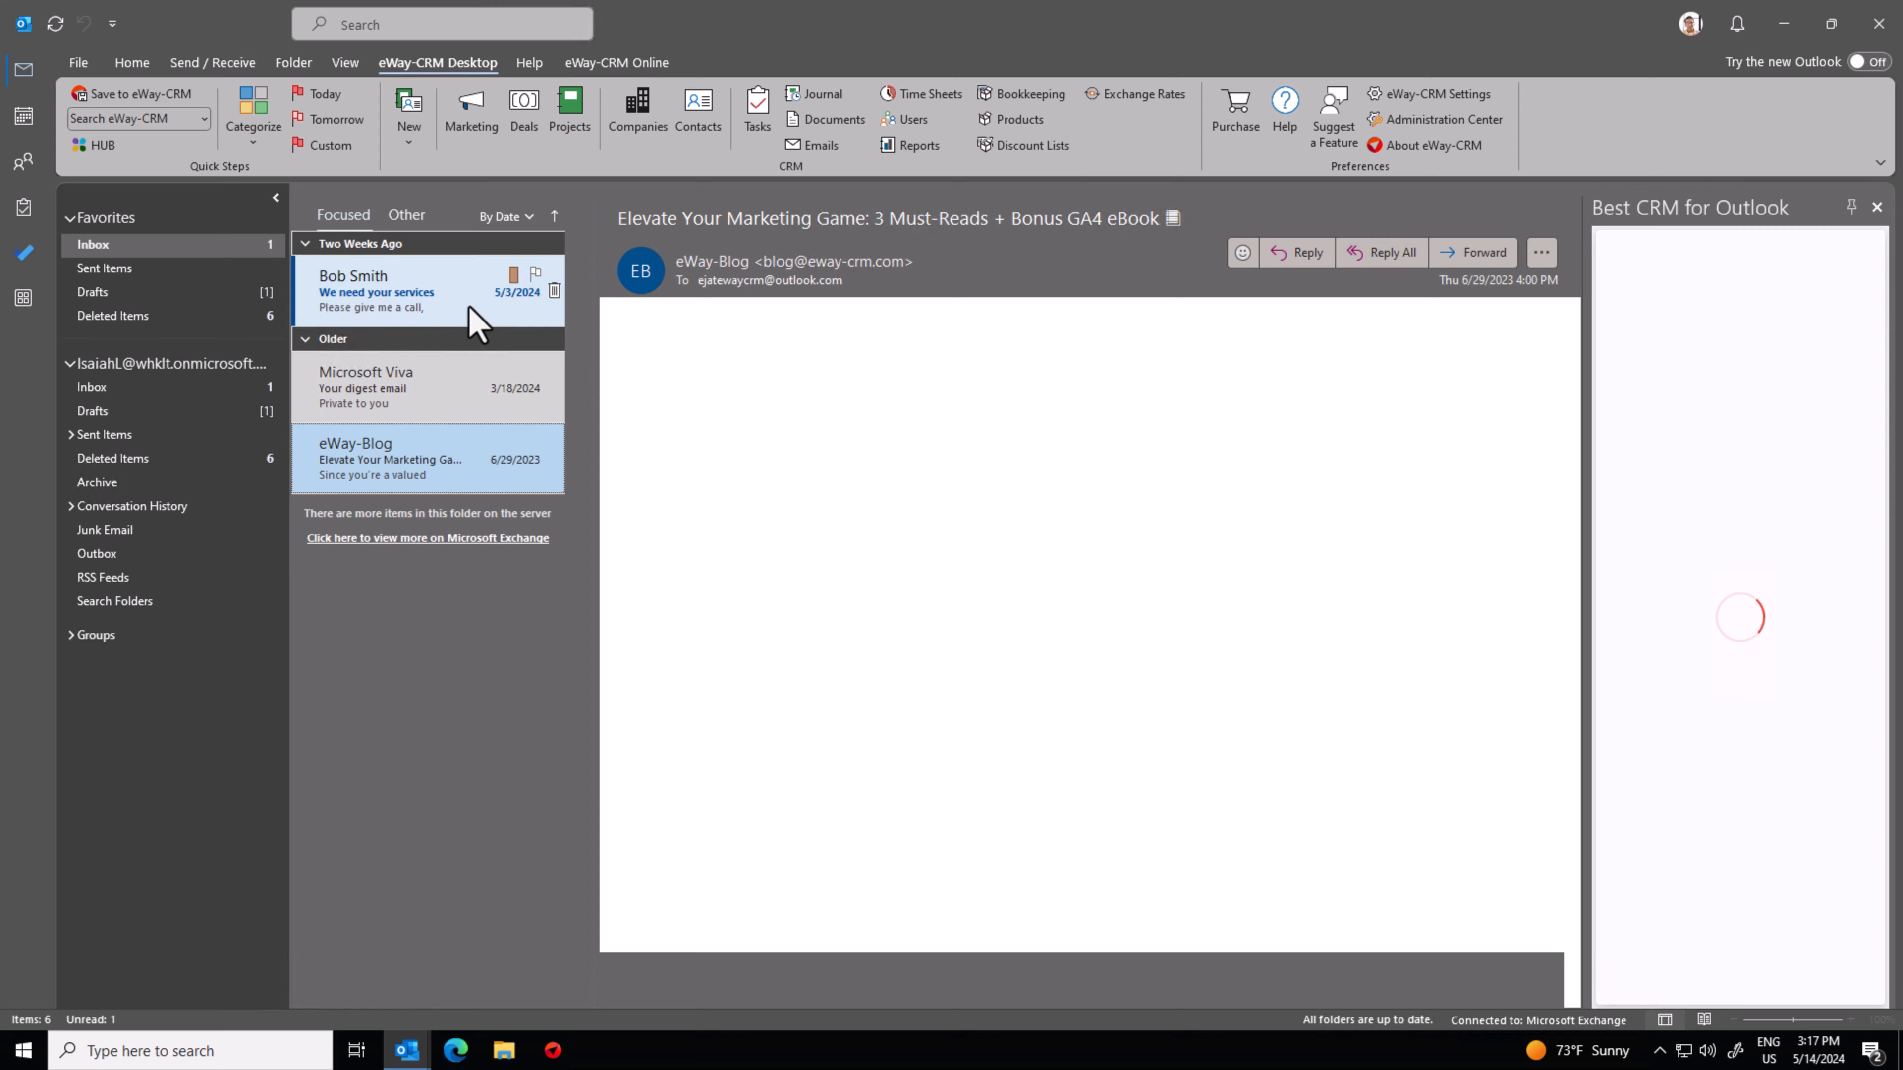
{"action": "left_click", "coordinate": [470, 307]}
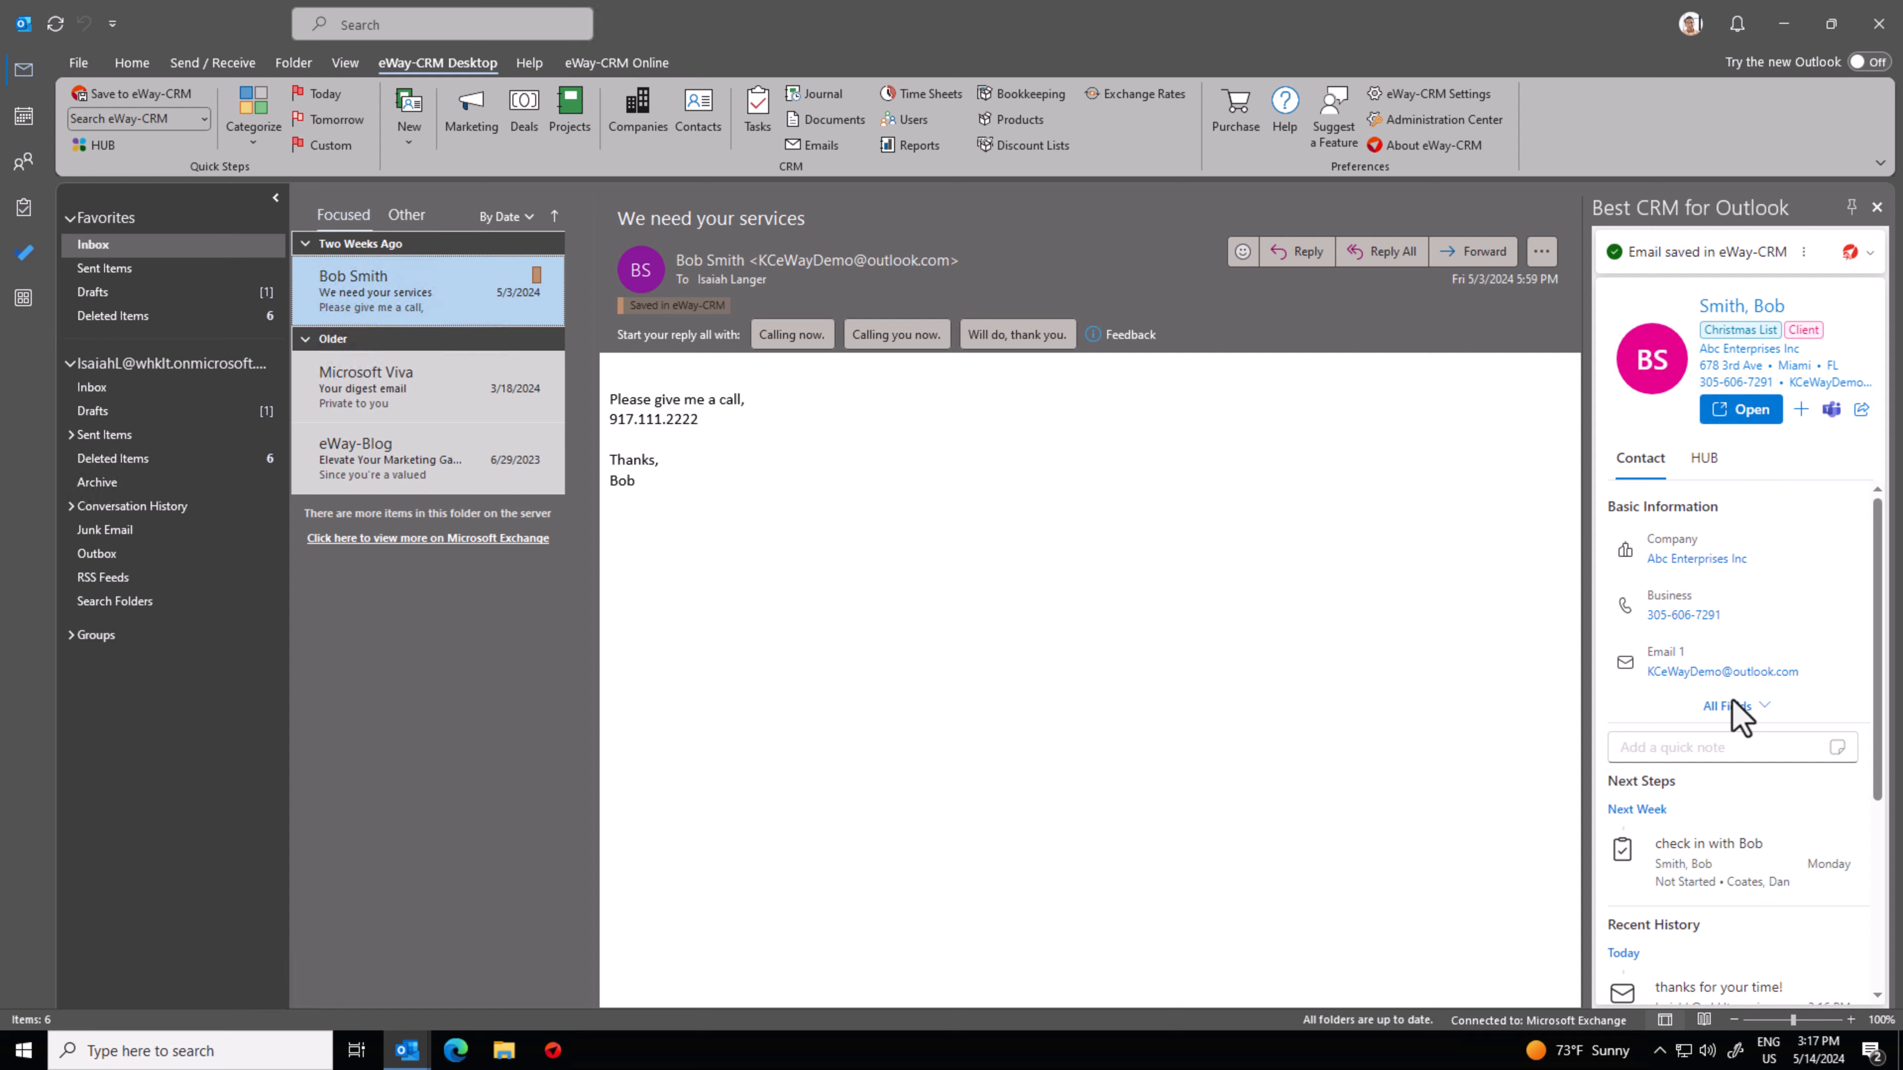
{"action": "scroll", "coordinate": [1756, 854], "scroll_direction": "down", "scroll_amount": 3}
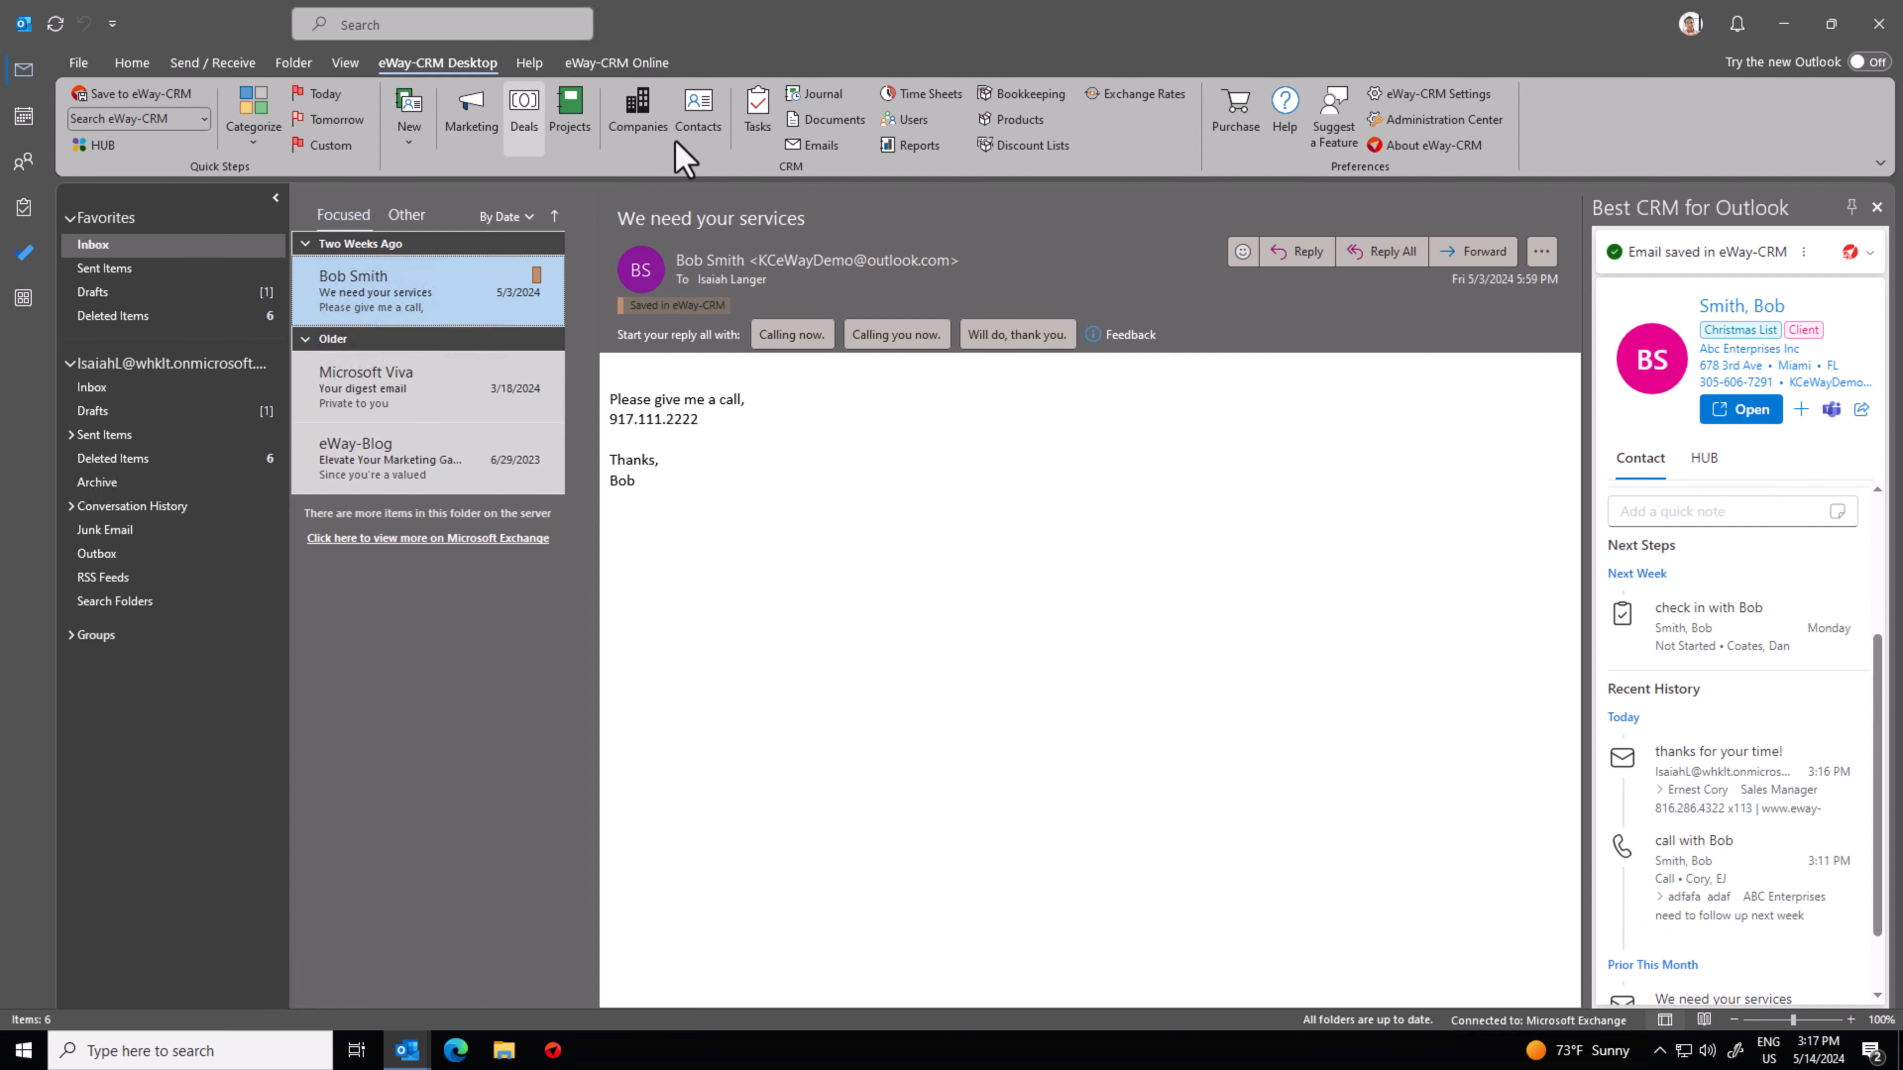
Open the list of all CRM contacts and filter it by the job title CEO.
{"action": "left_click", "coordinate": [698, 136]}
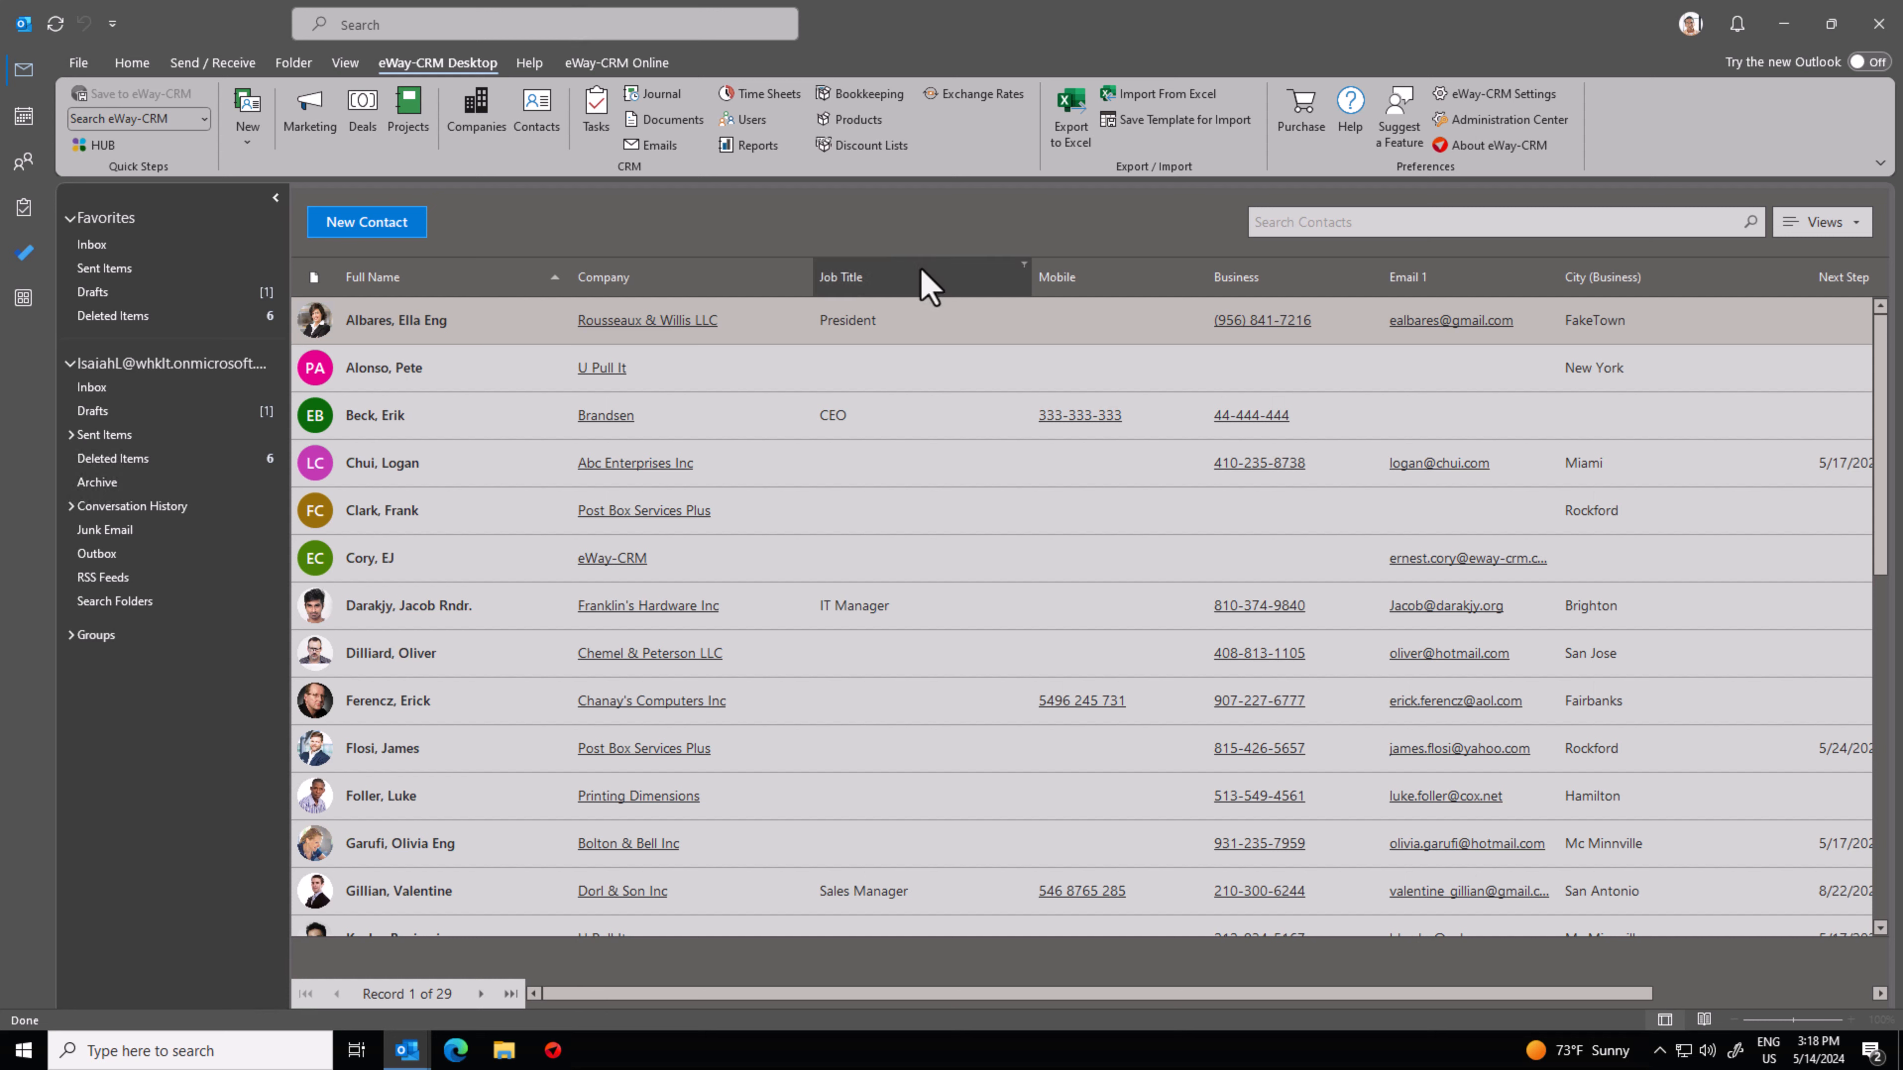
{"action": "left_click", "coordinate": [1024, 266]}
{"action": "left_click", "coordinate": [1042, 387]}
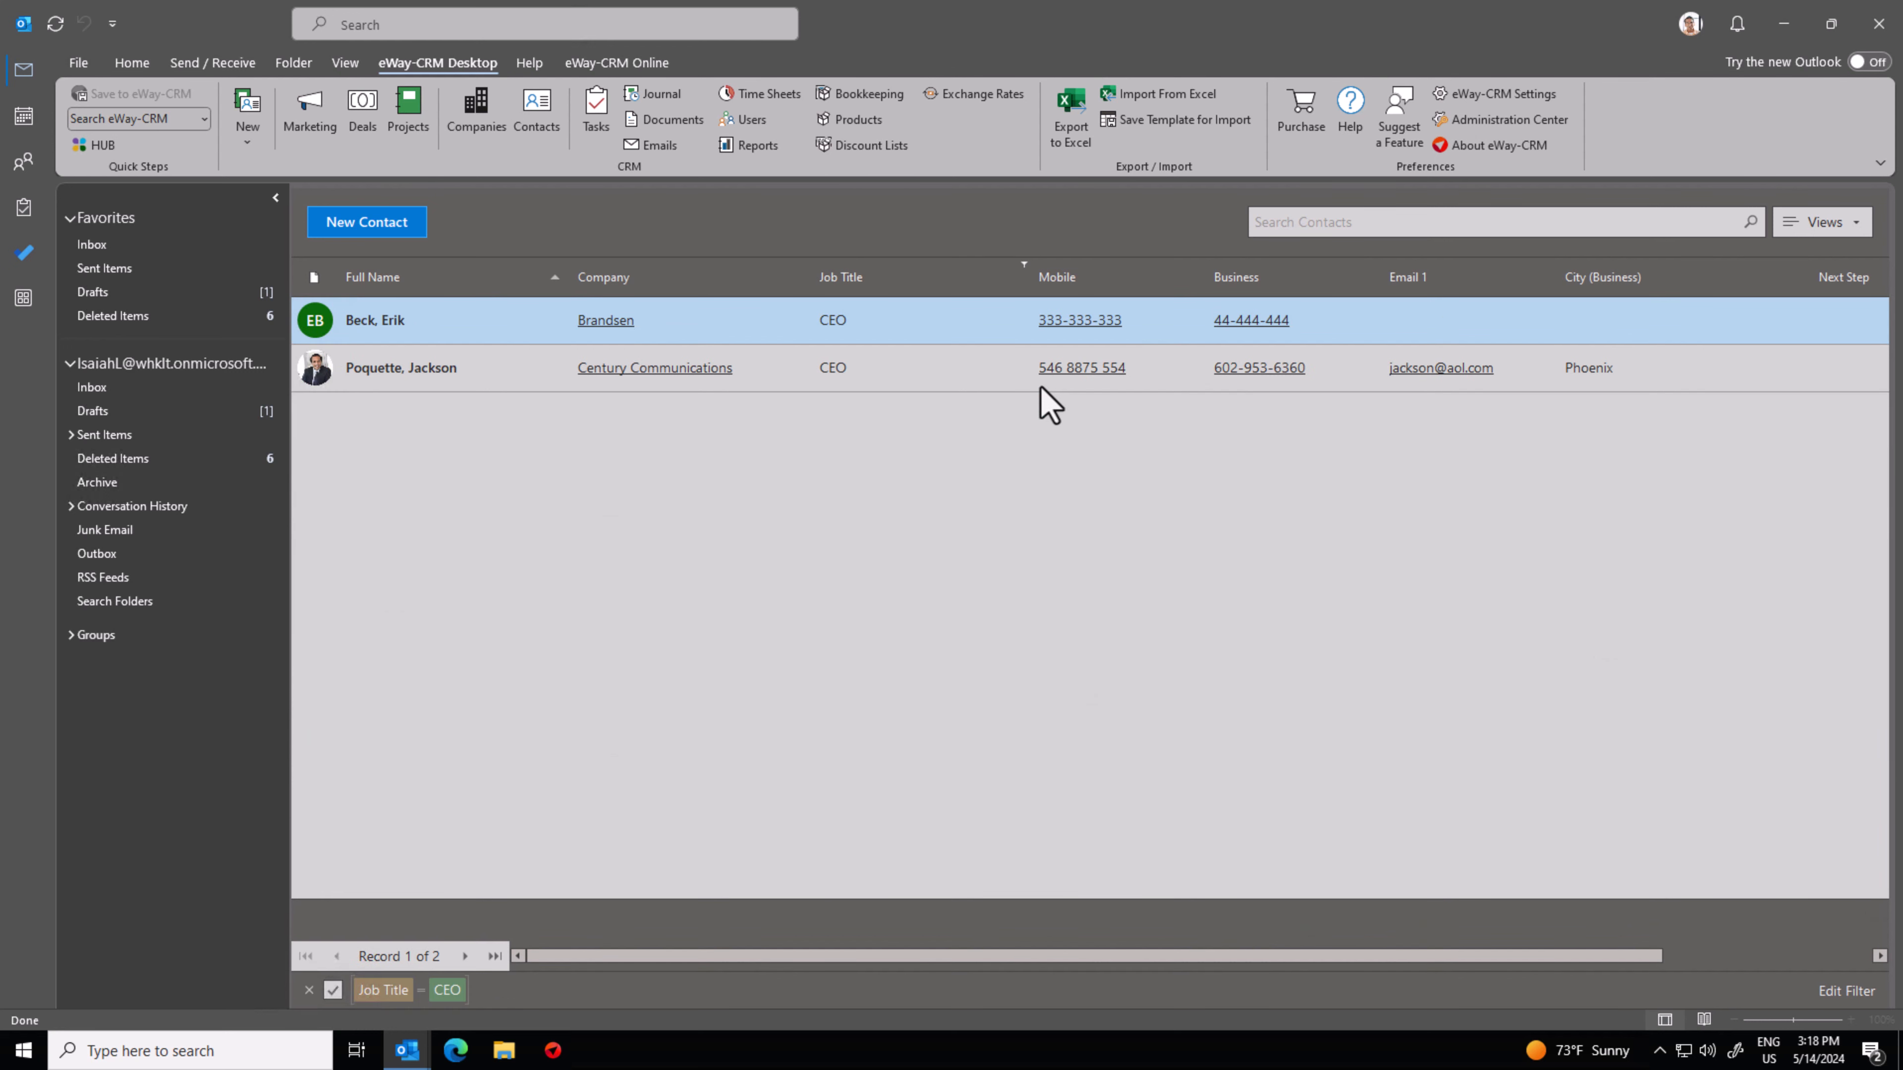
Remove the job title filter and switch the contacts list to the Contacts by Last Activity view.
{"action": "left_click", "coordinate": [309, 990]}
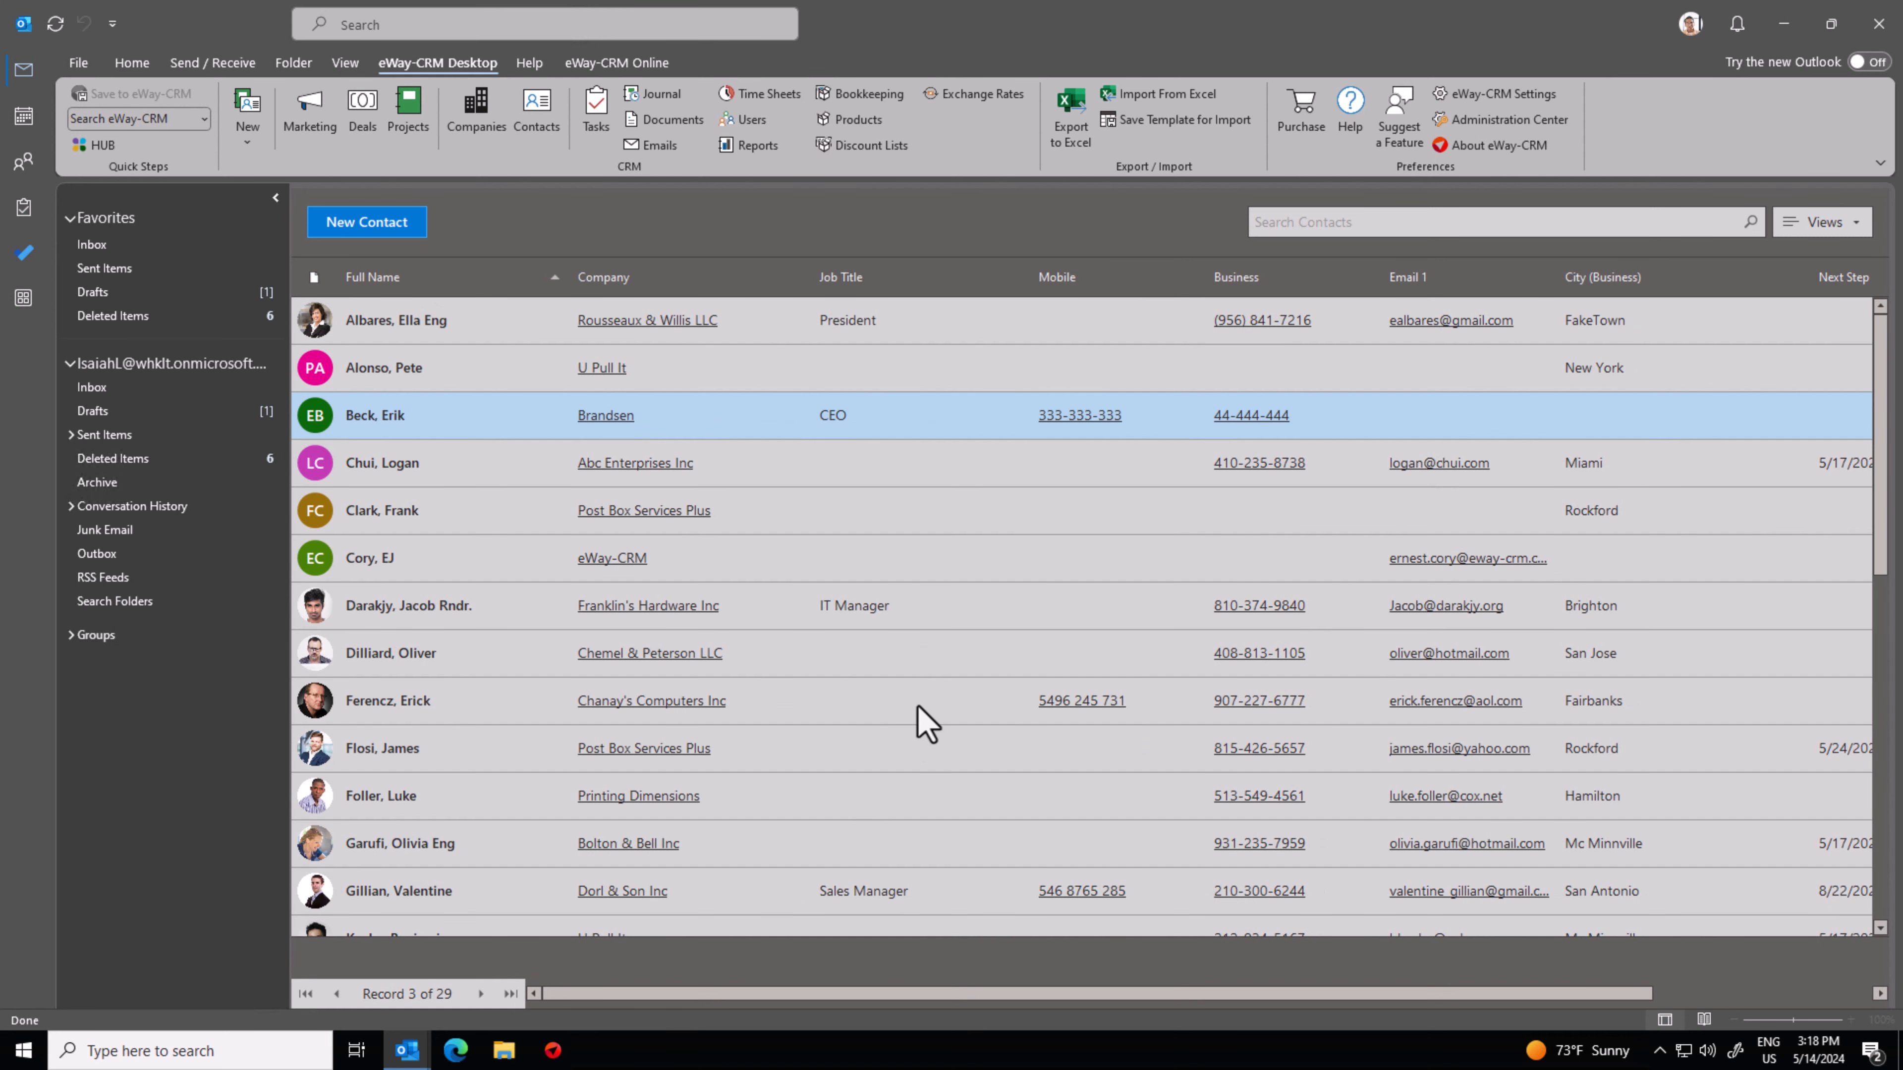
{"action": "left_click", "coordinate": [1844, 231]}
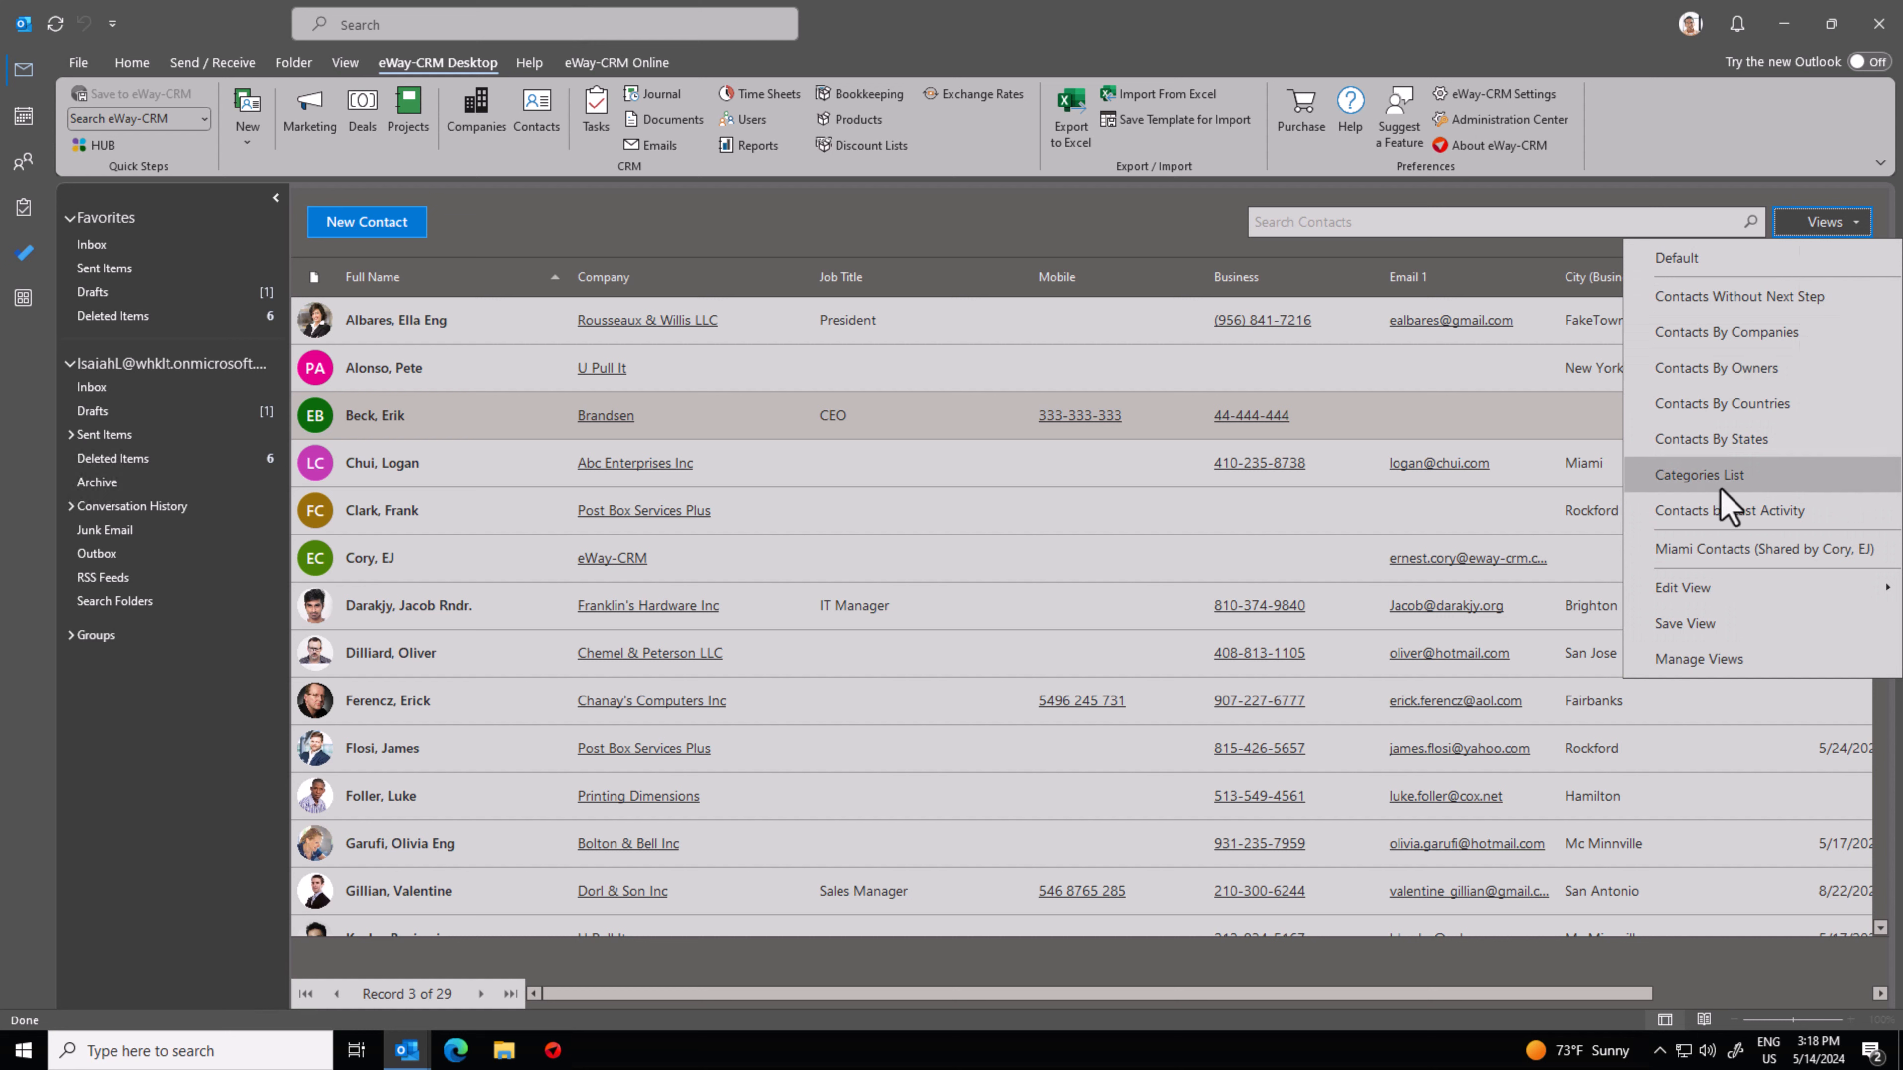
{"action": "left_click", "coordinate": [1721, 505]}
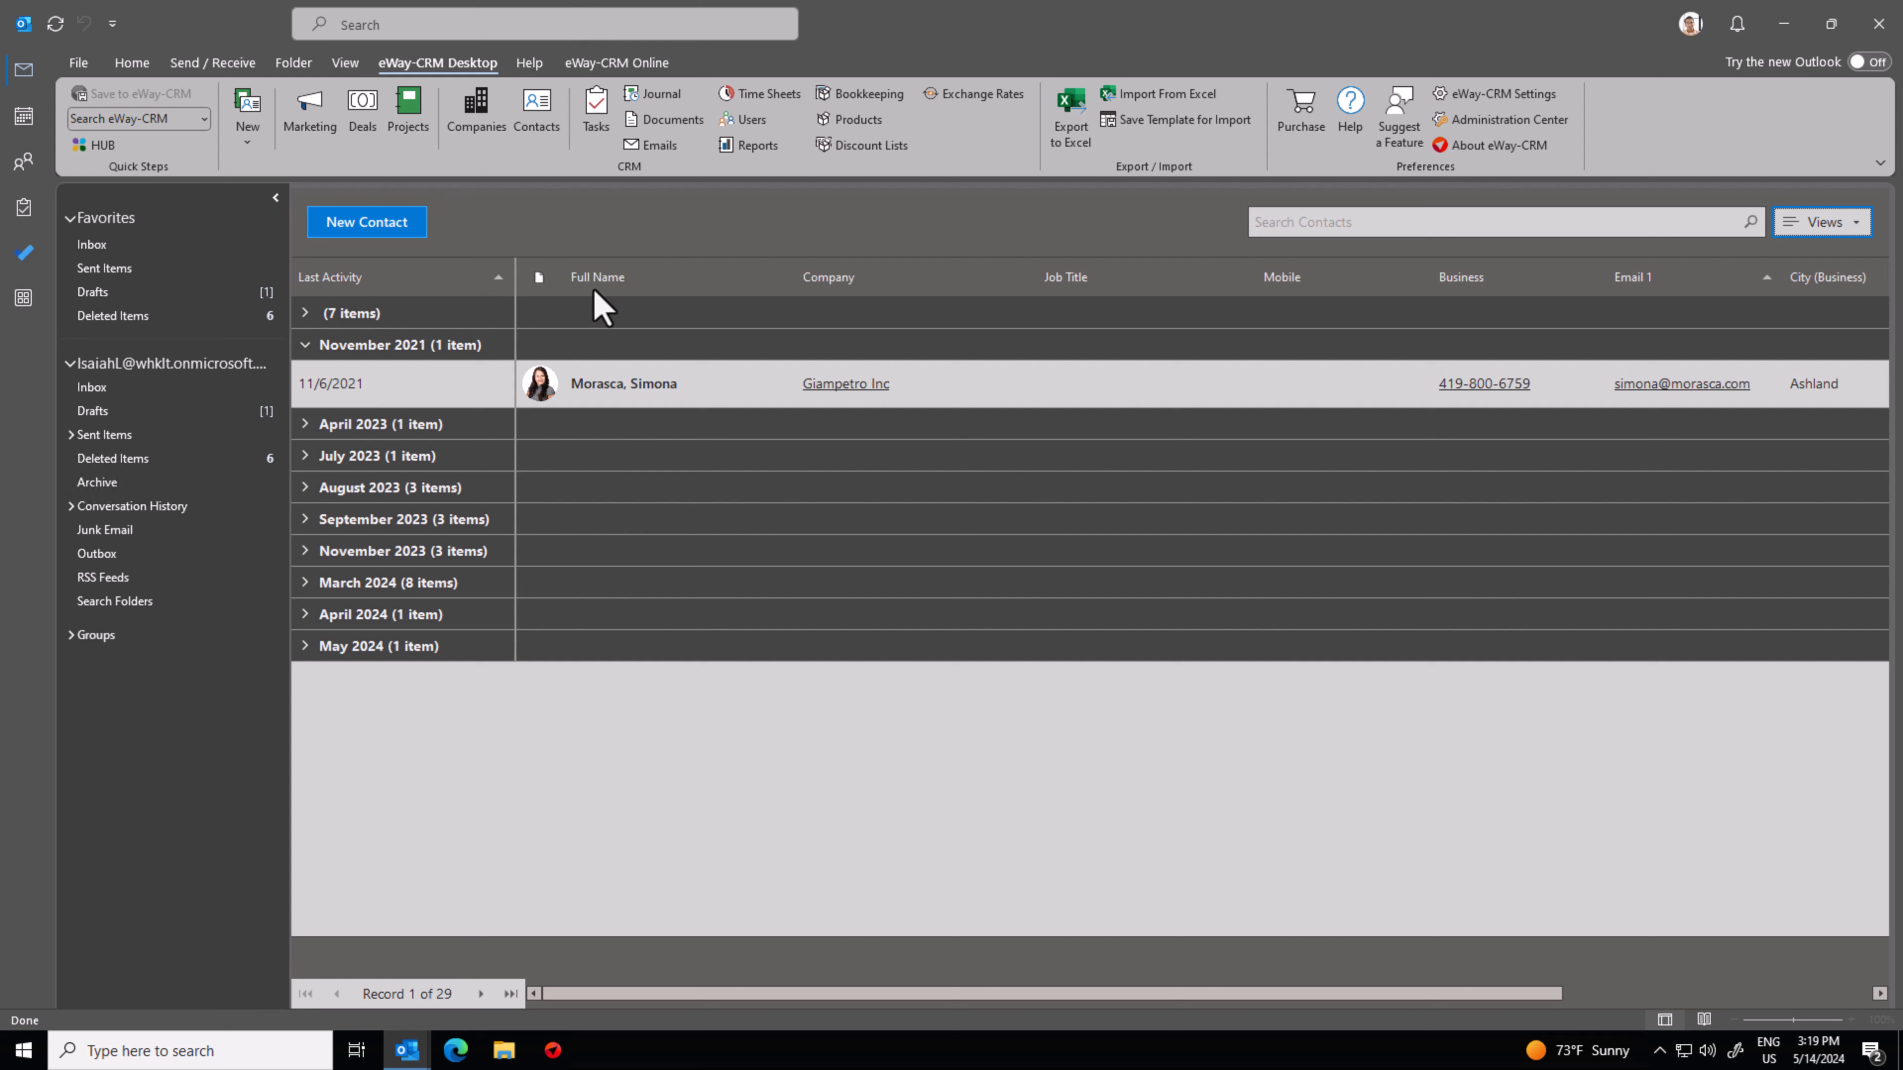
Switch the contacts list to the Categories List view and assign the Contacts named Bob category to the new contact in the Christmas List group.
{"action": "left_click", "coordinate": [1795, 224]}
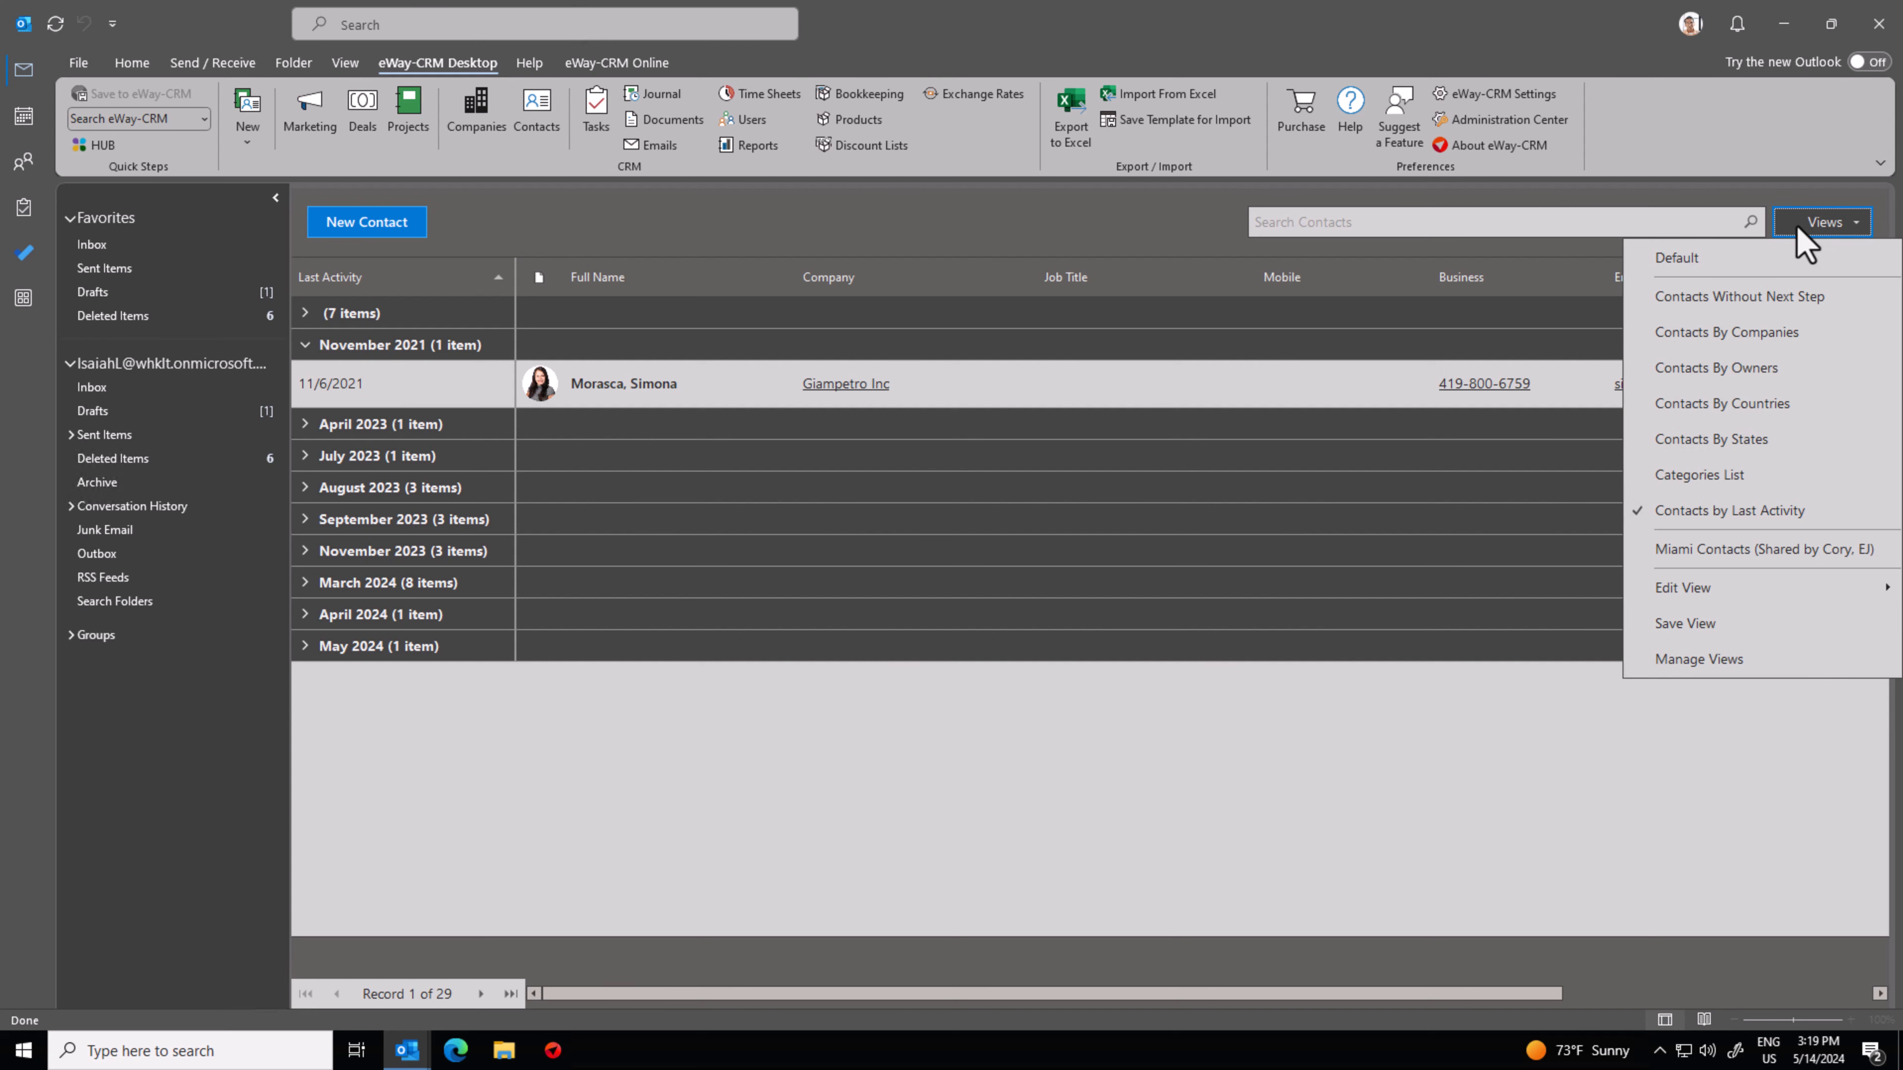
{"action": "left_click", "coordinate": [1750, 491]}
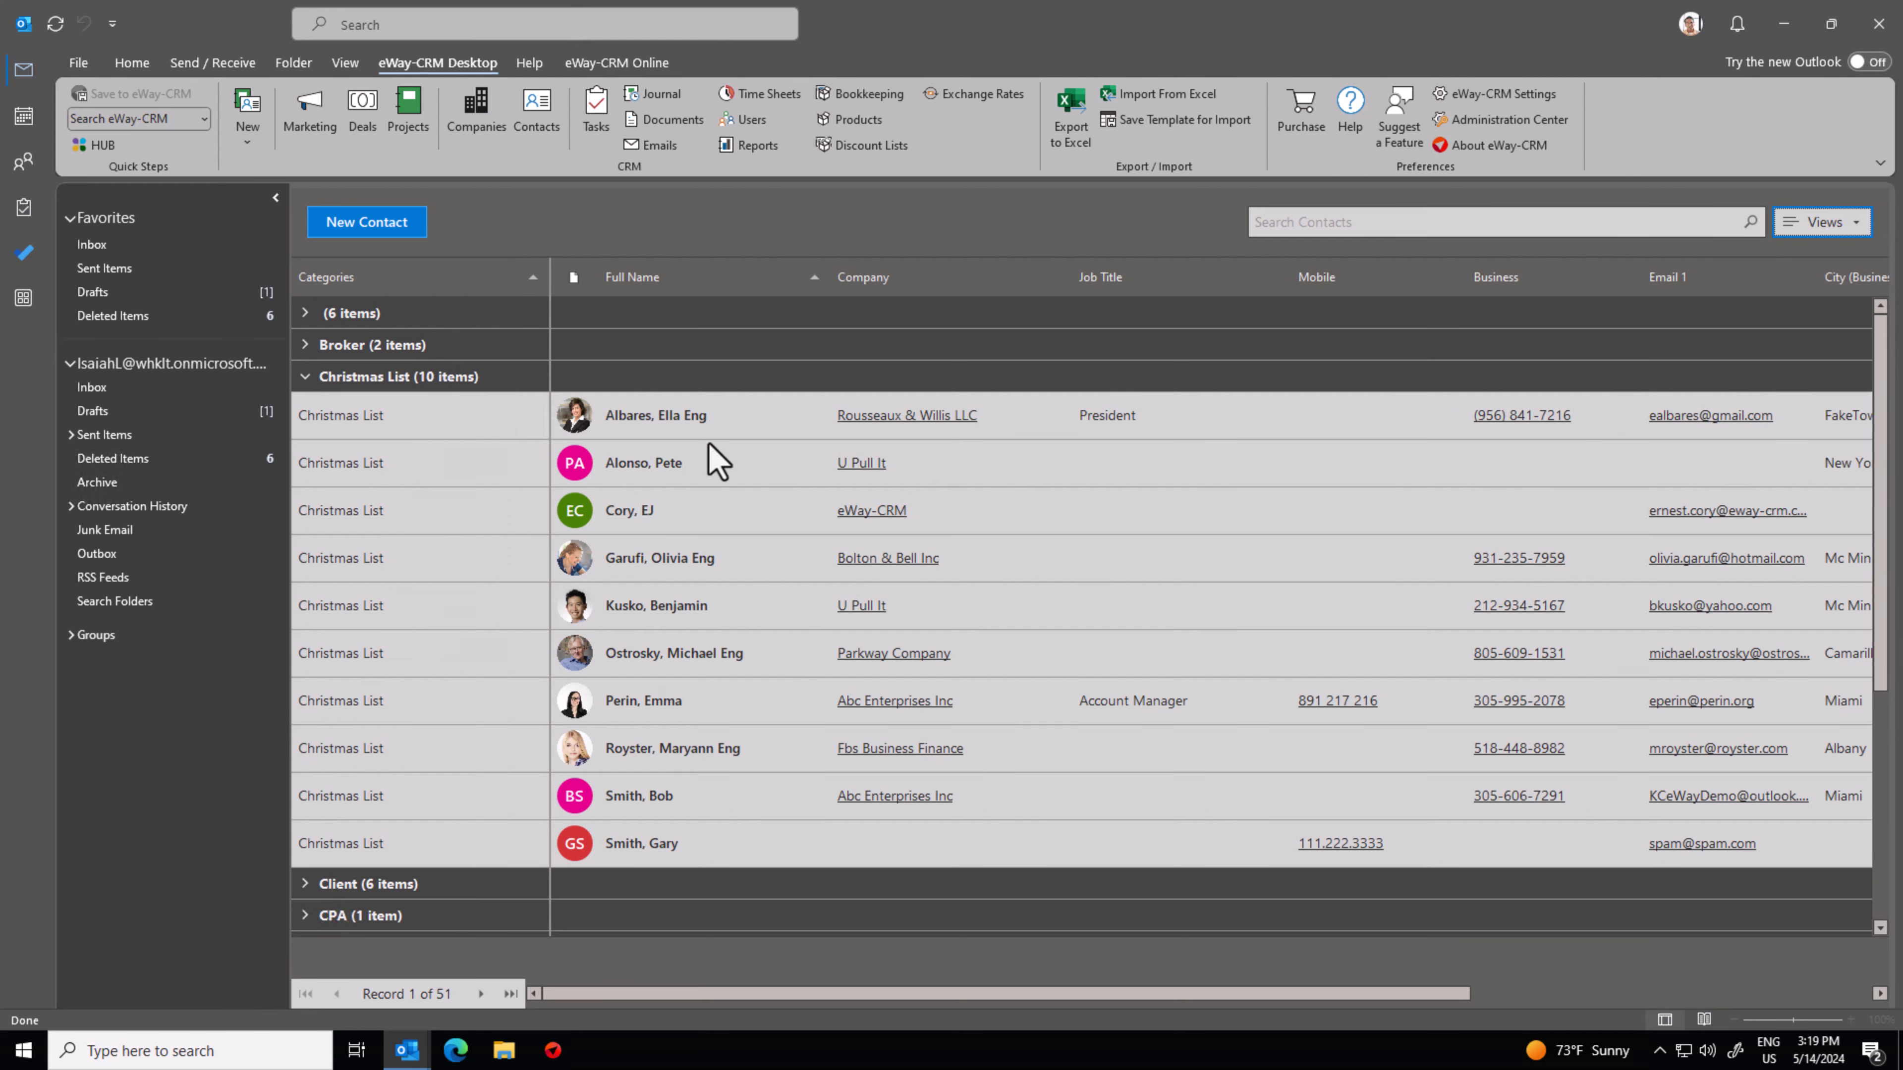
{"action": "left_click", "coordinate": [702, 810]}
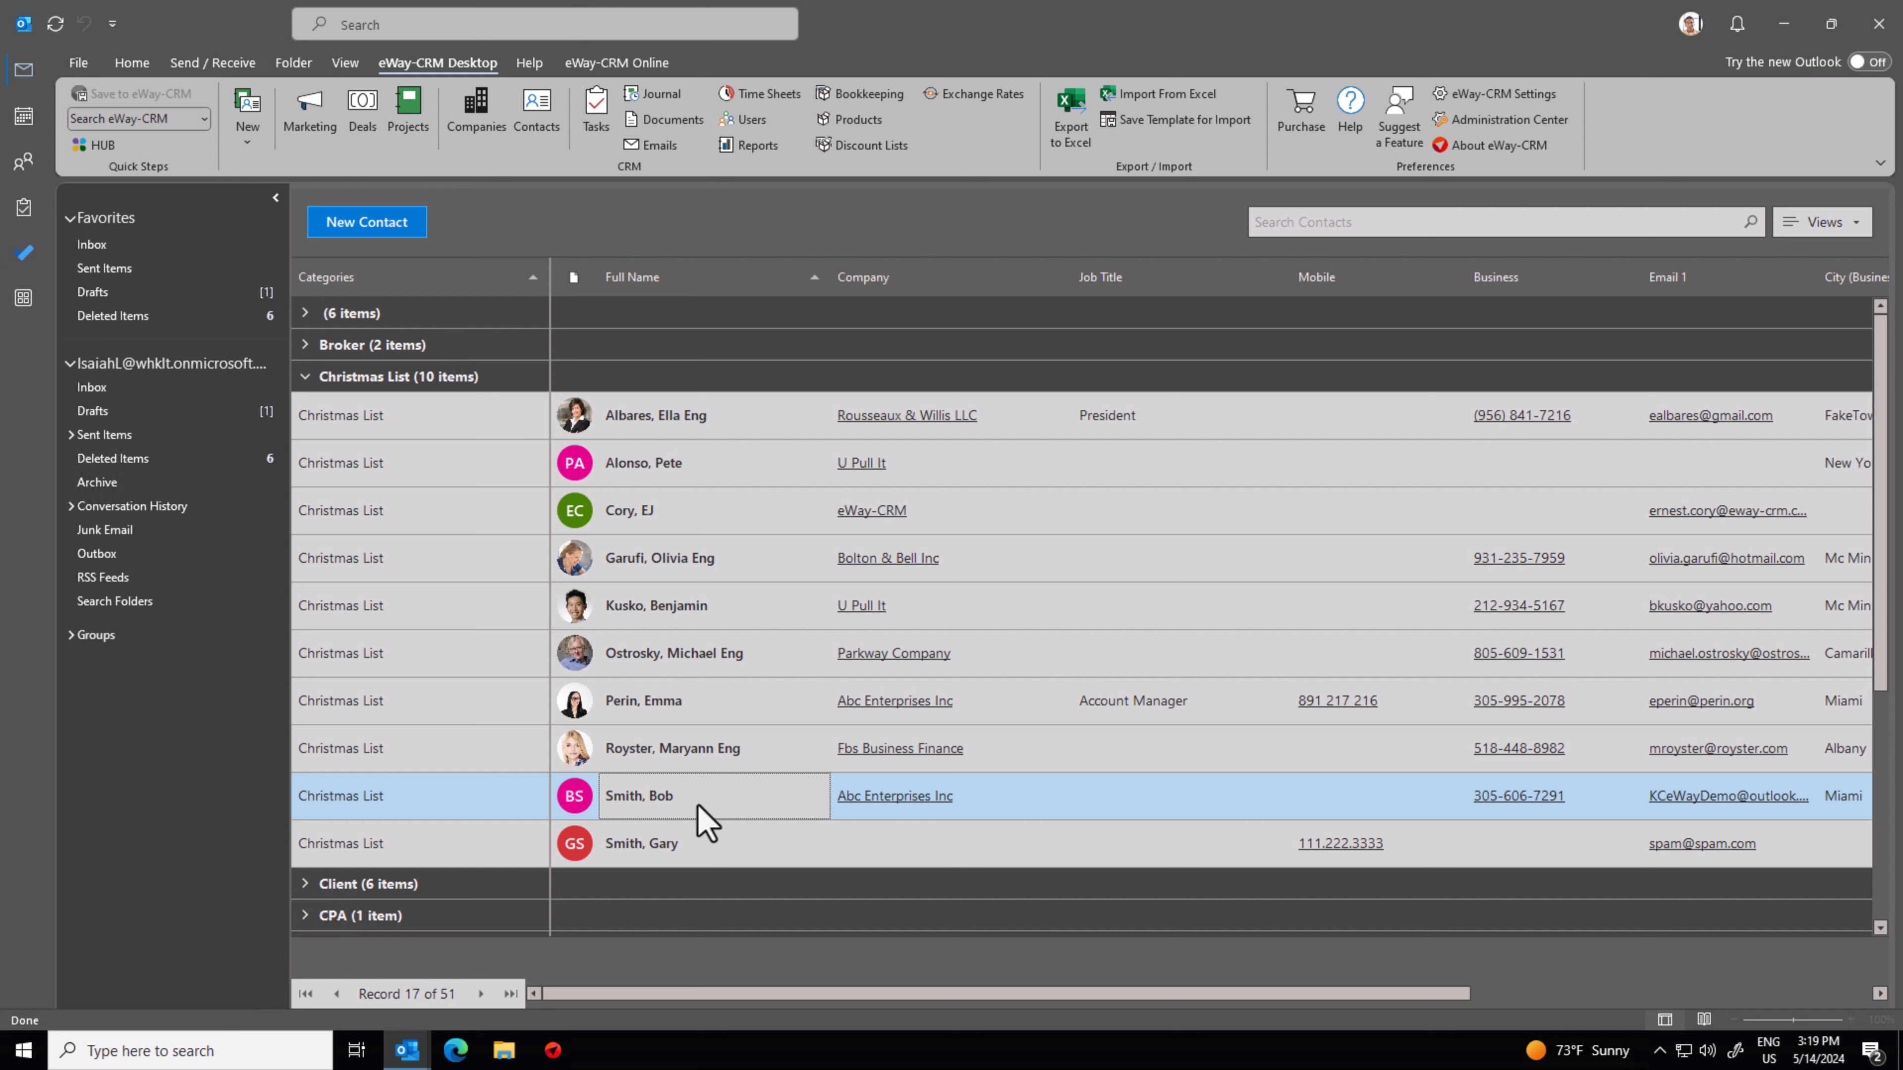
{"action": "right_click", "coordinate": [700, 809]}
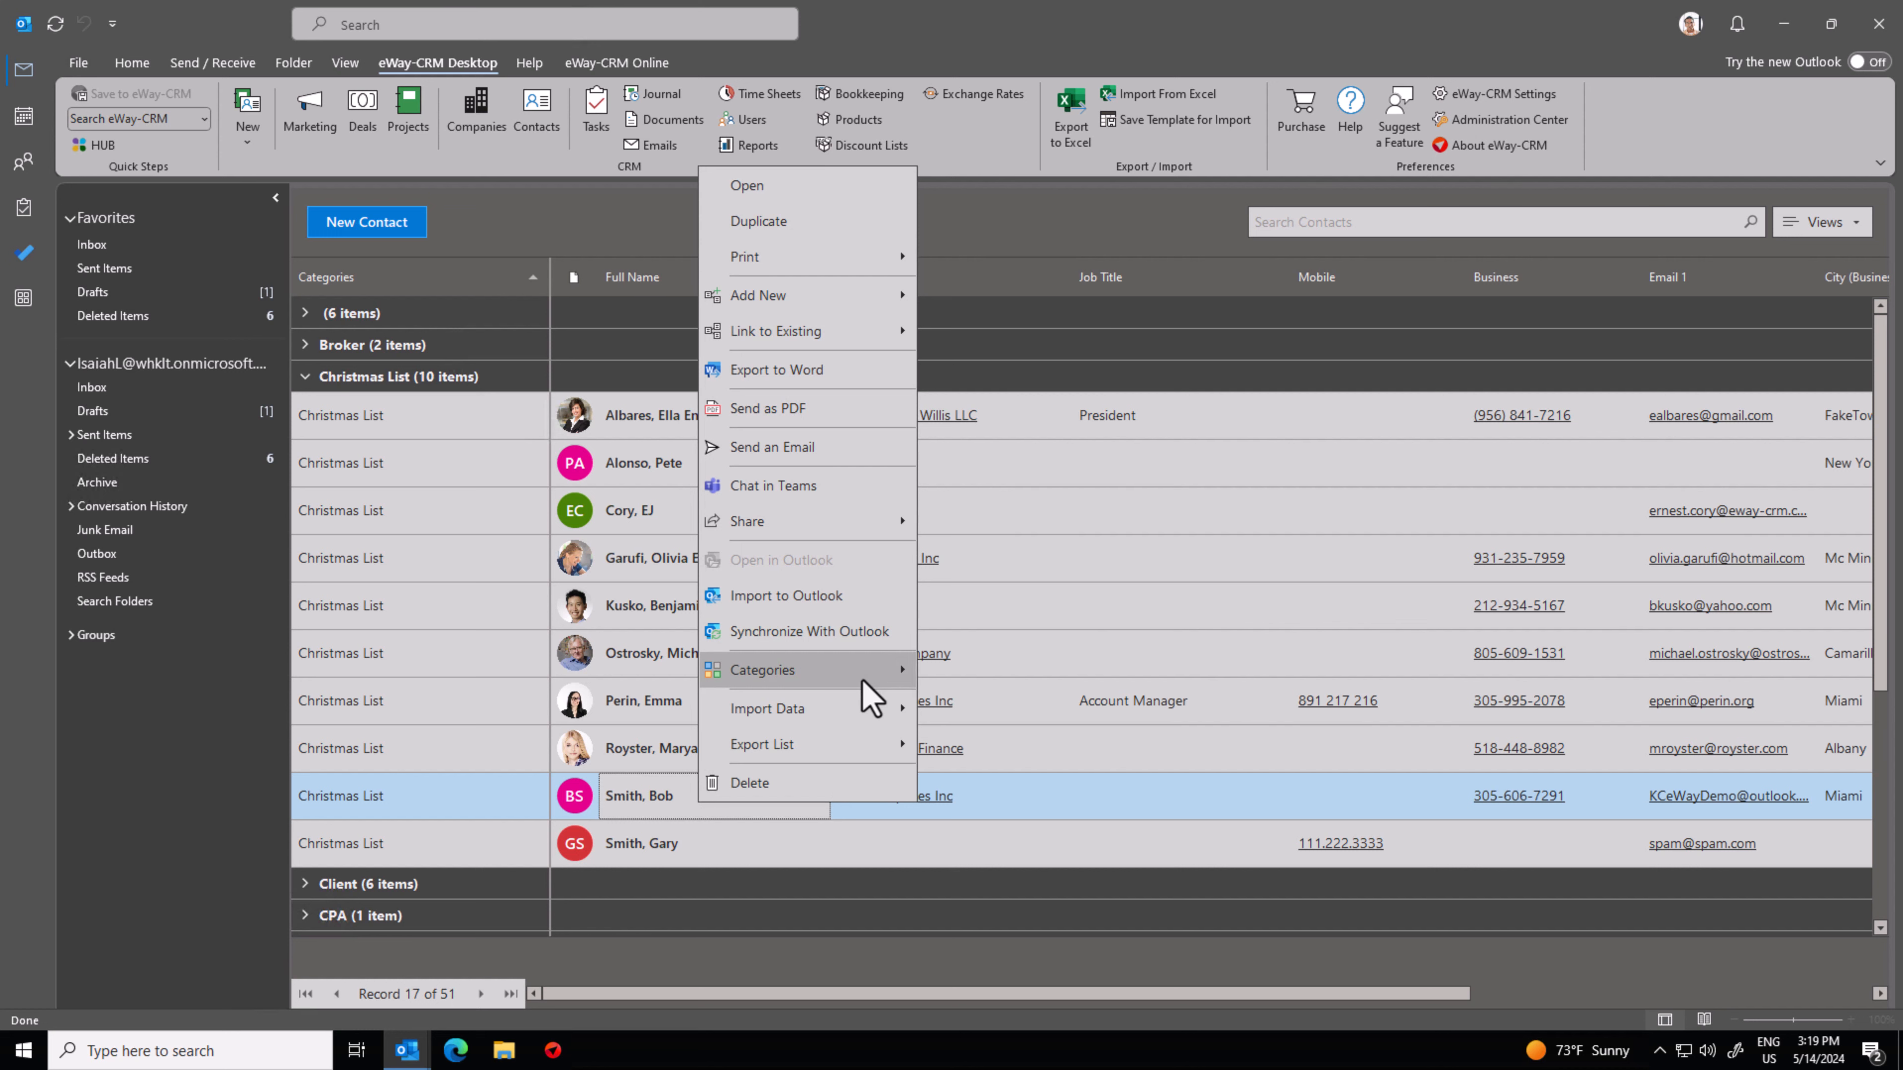
{"action": "mouse_move", "coordinate": [863, 680]}
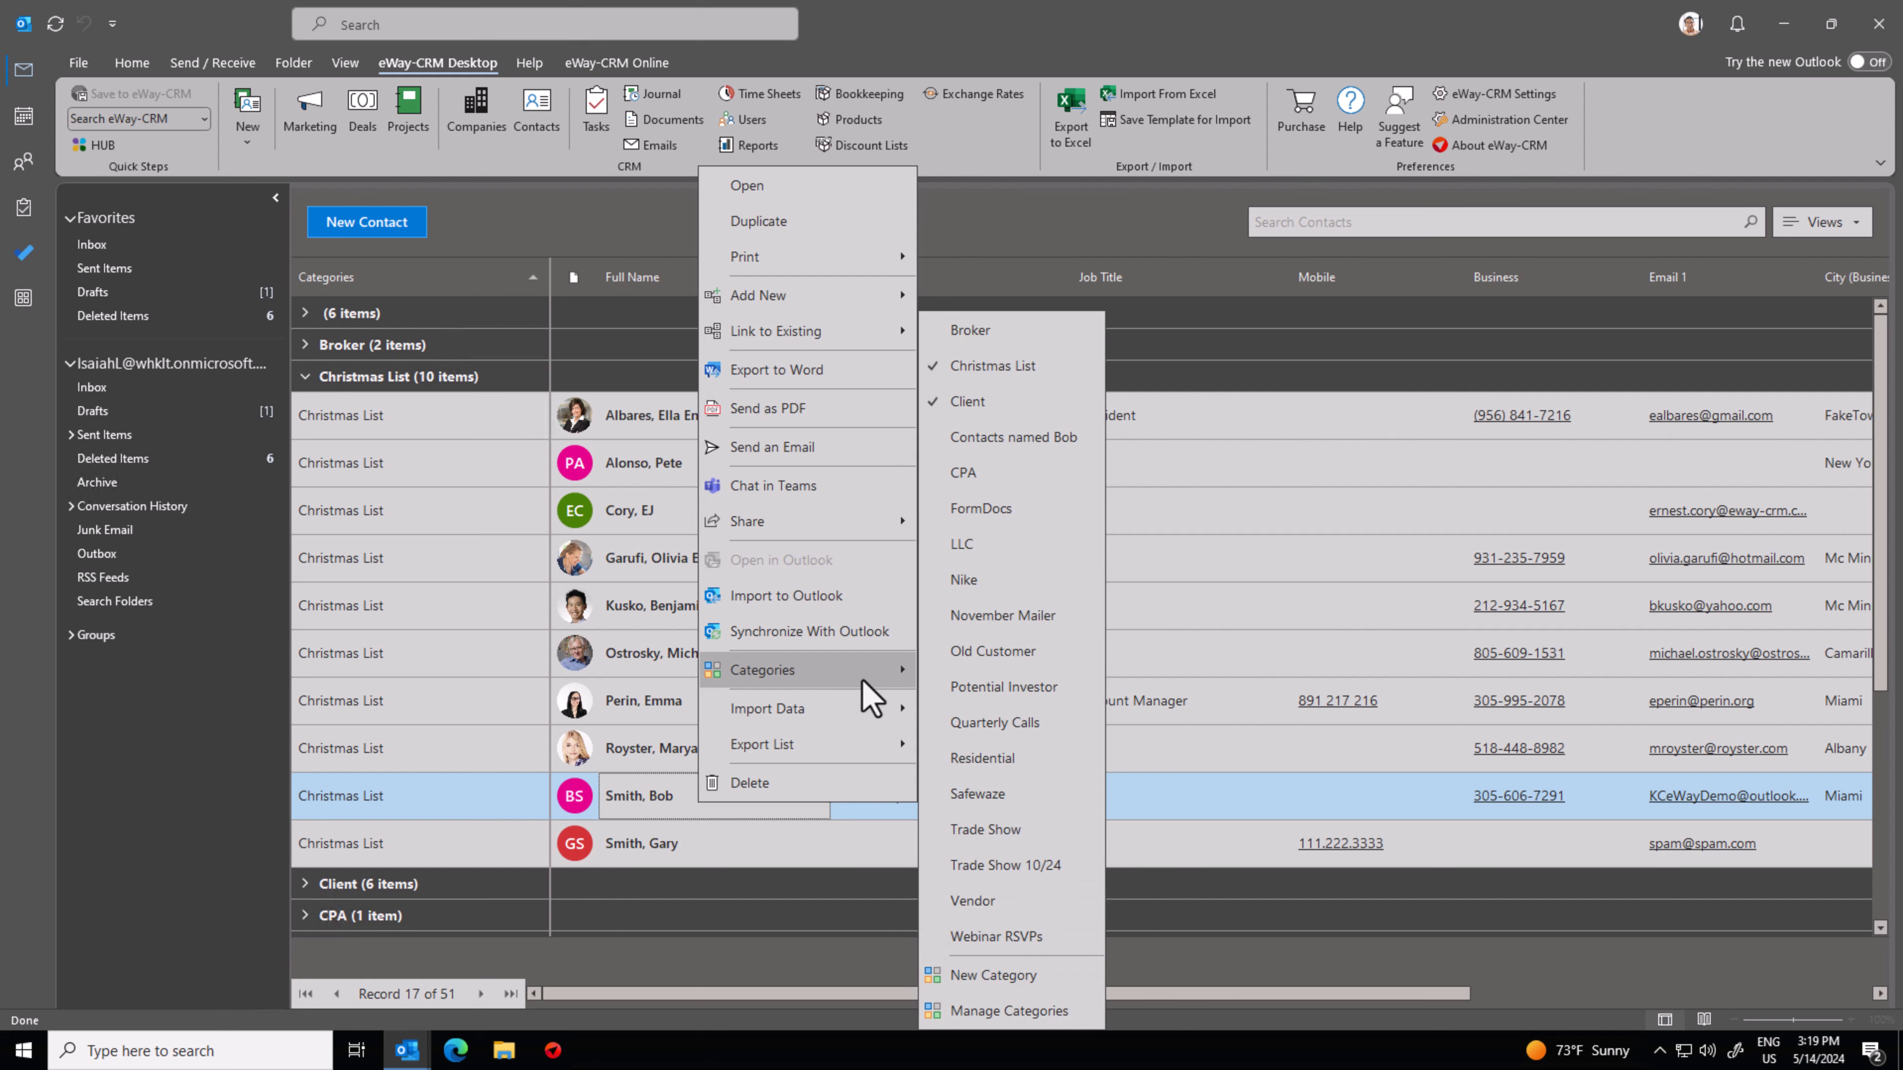
{"action": "left_click", "coordinate": [1035, 440]}
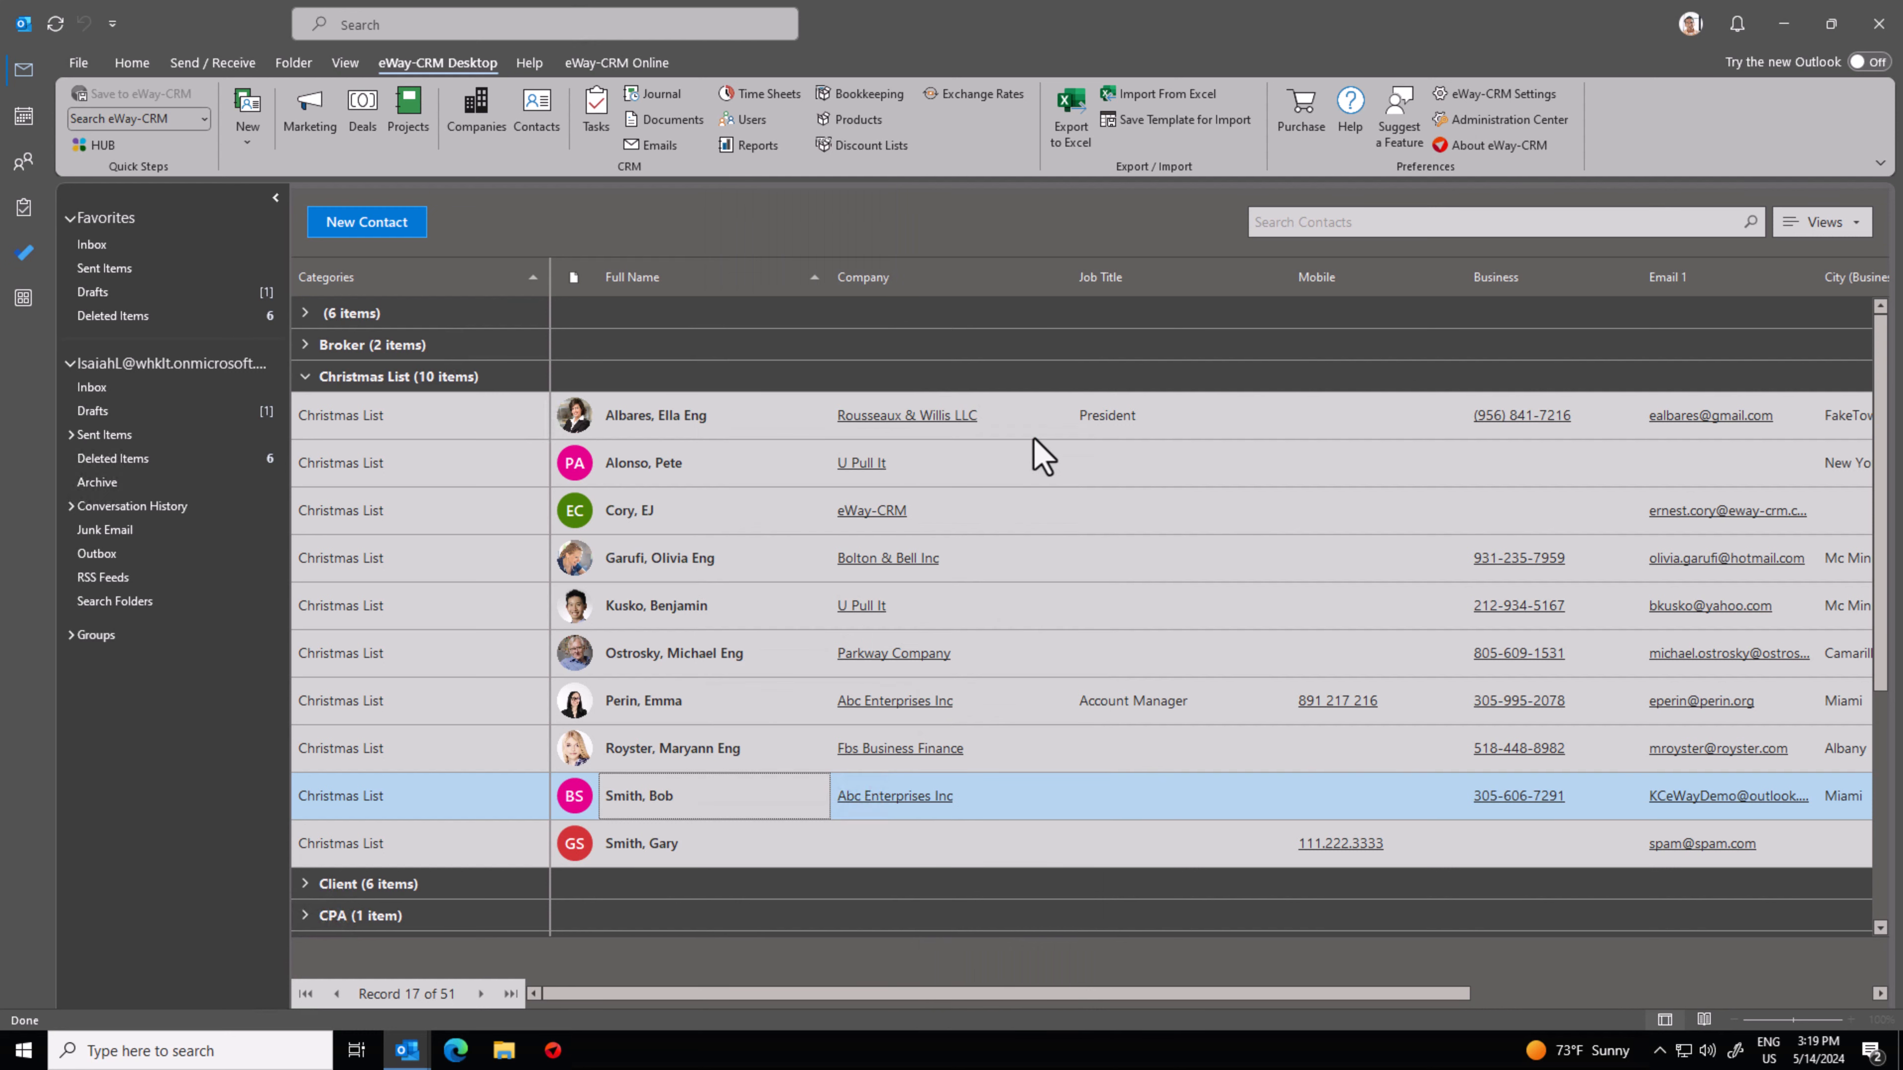
{"action": "right_click", "coordinate": [738, 813]}
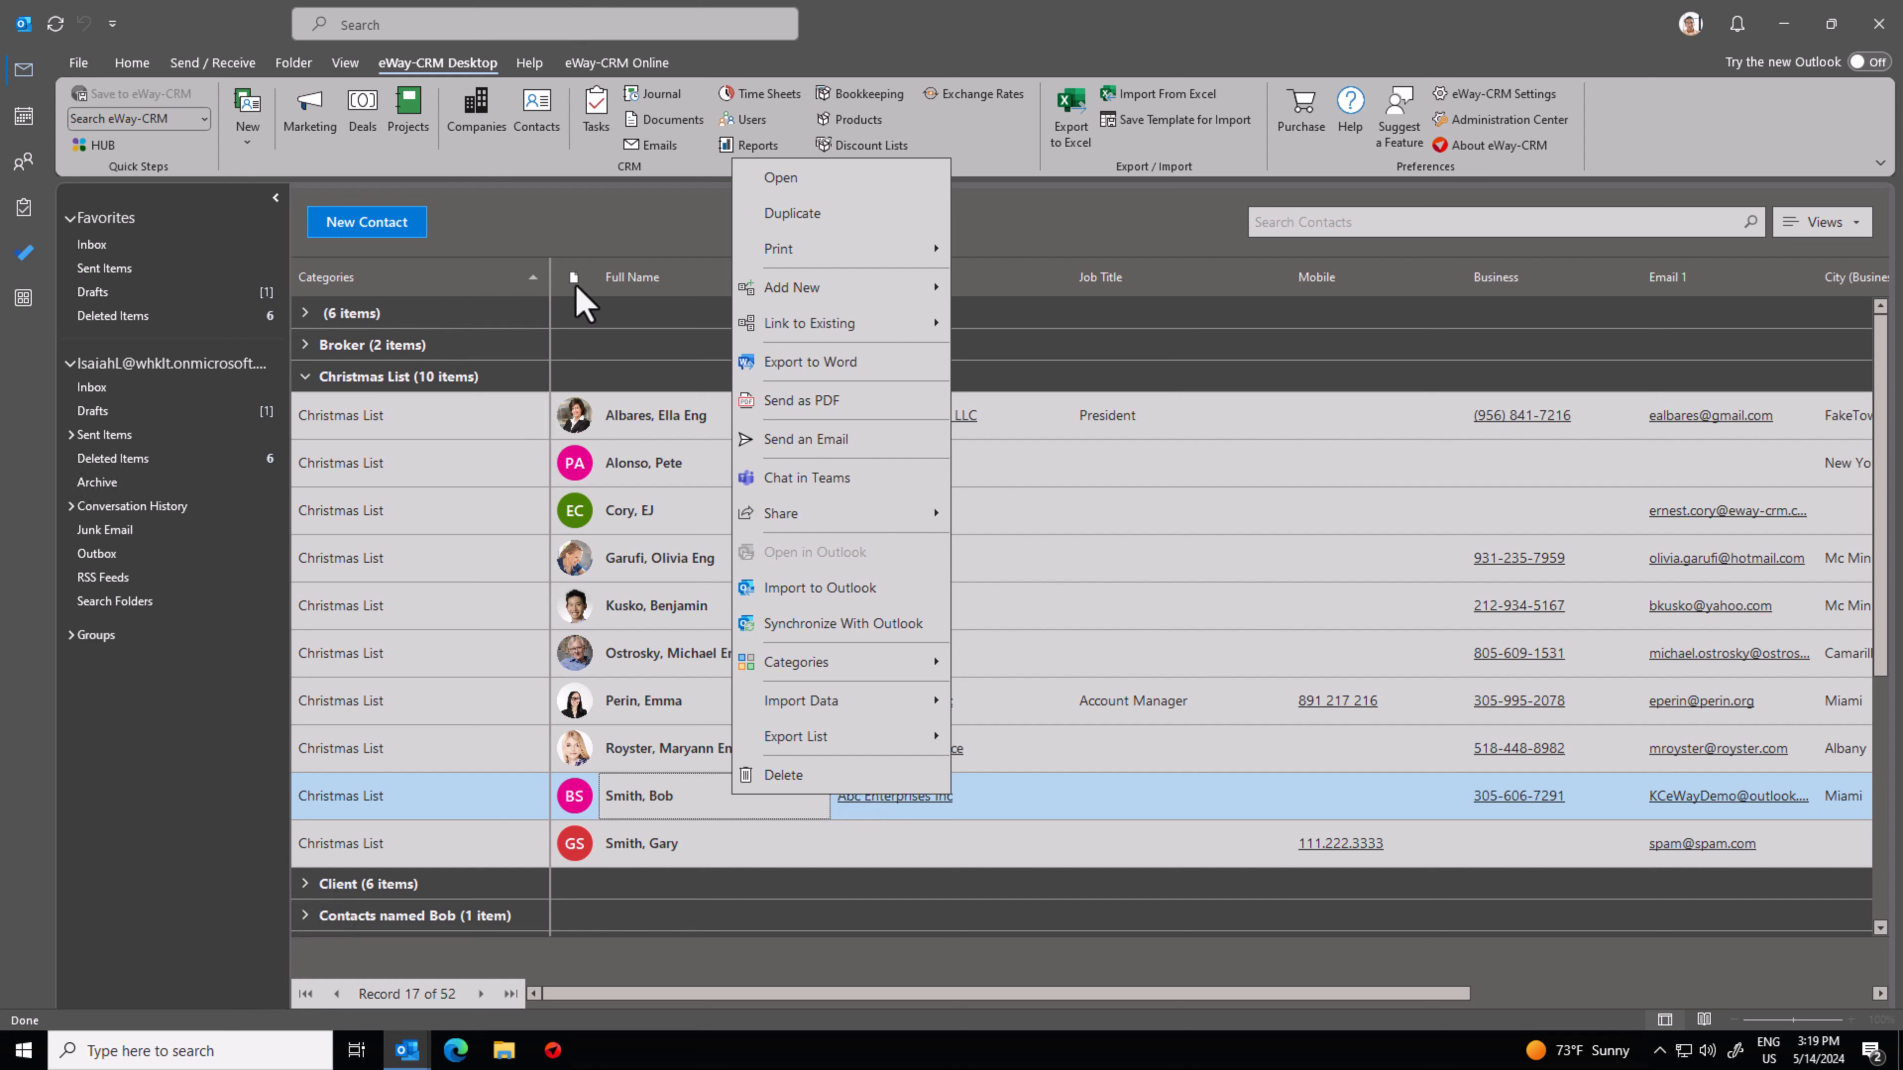
{"action": "left_click", "coordinate": [530, 218]}
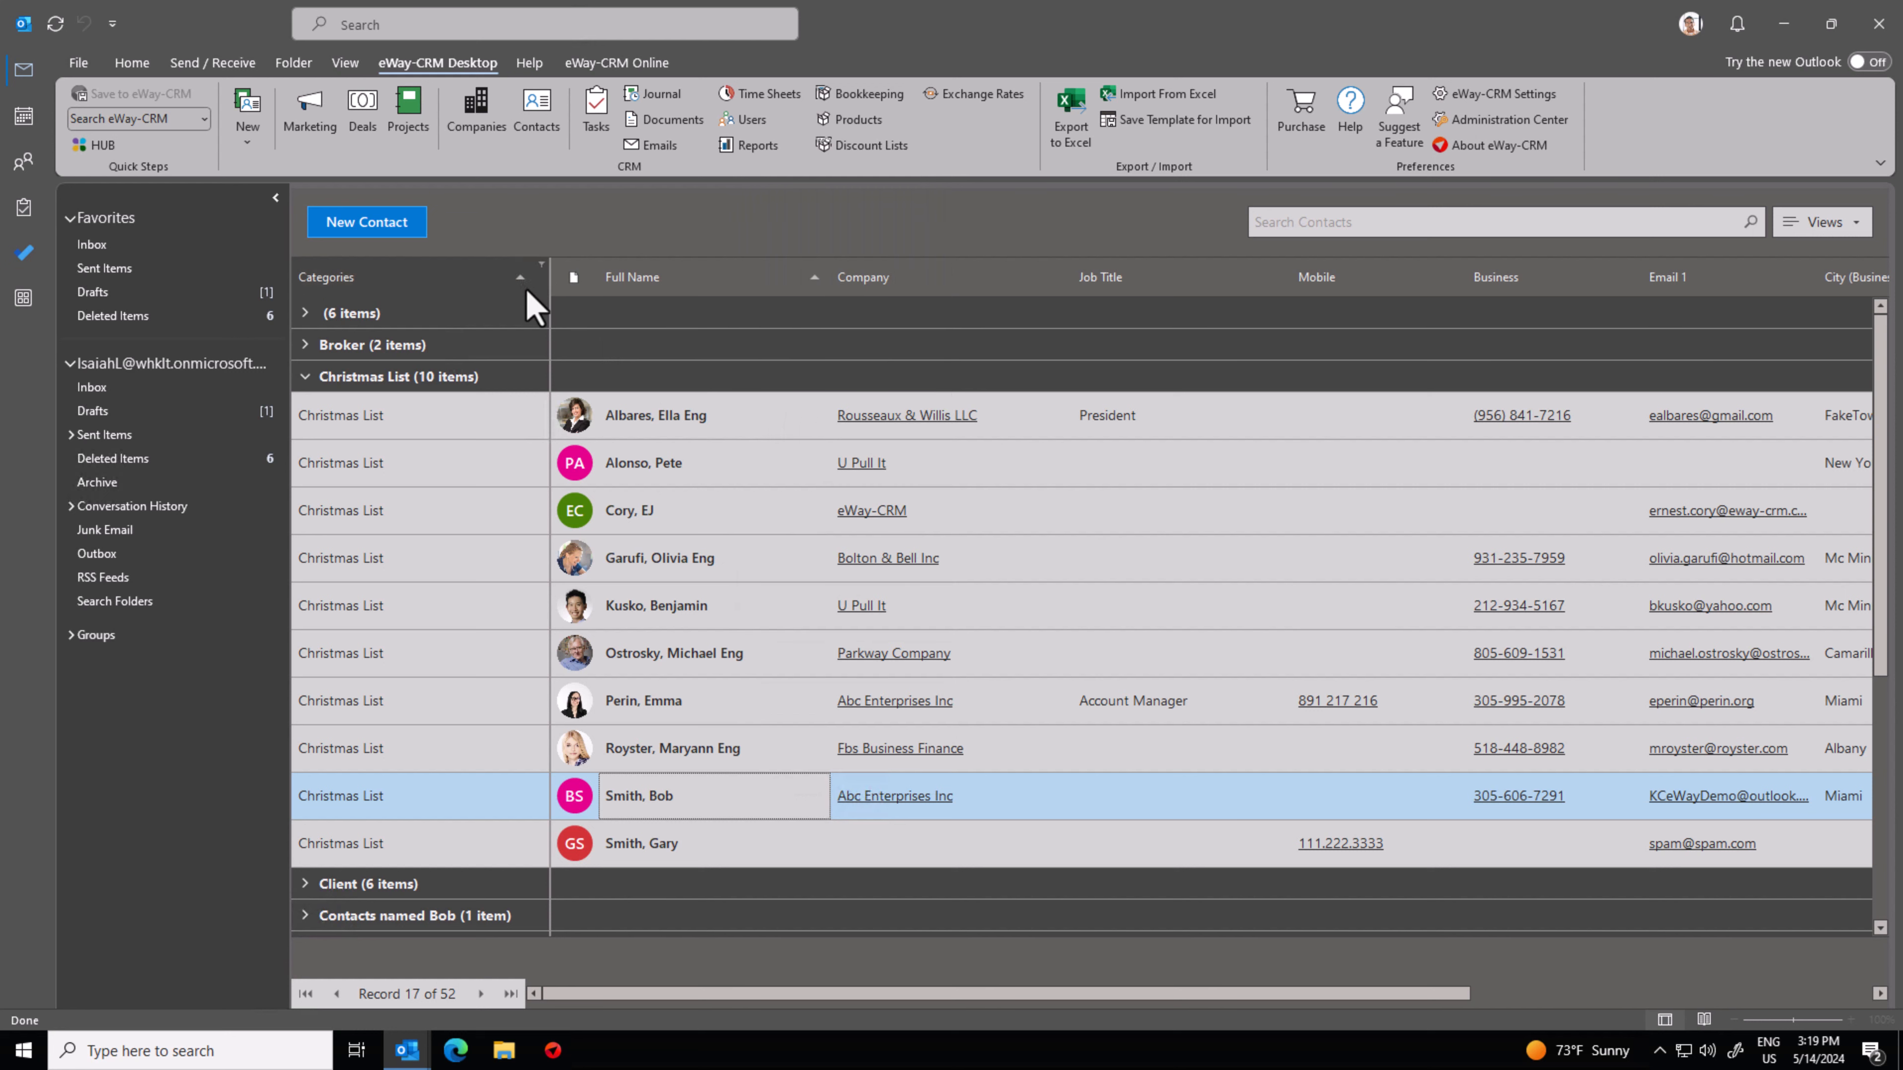
{"action": "left_click", "coordinate": [1793, 225]}
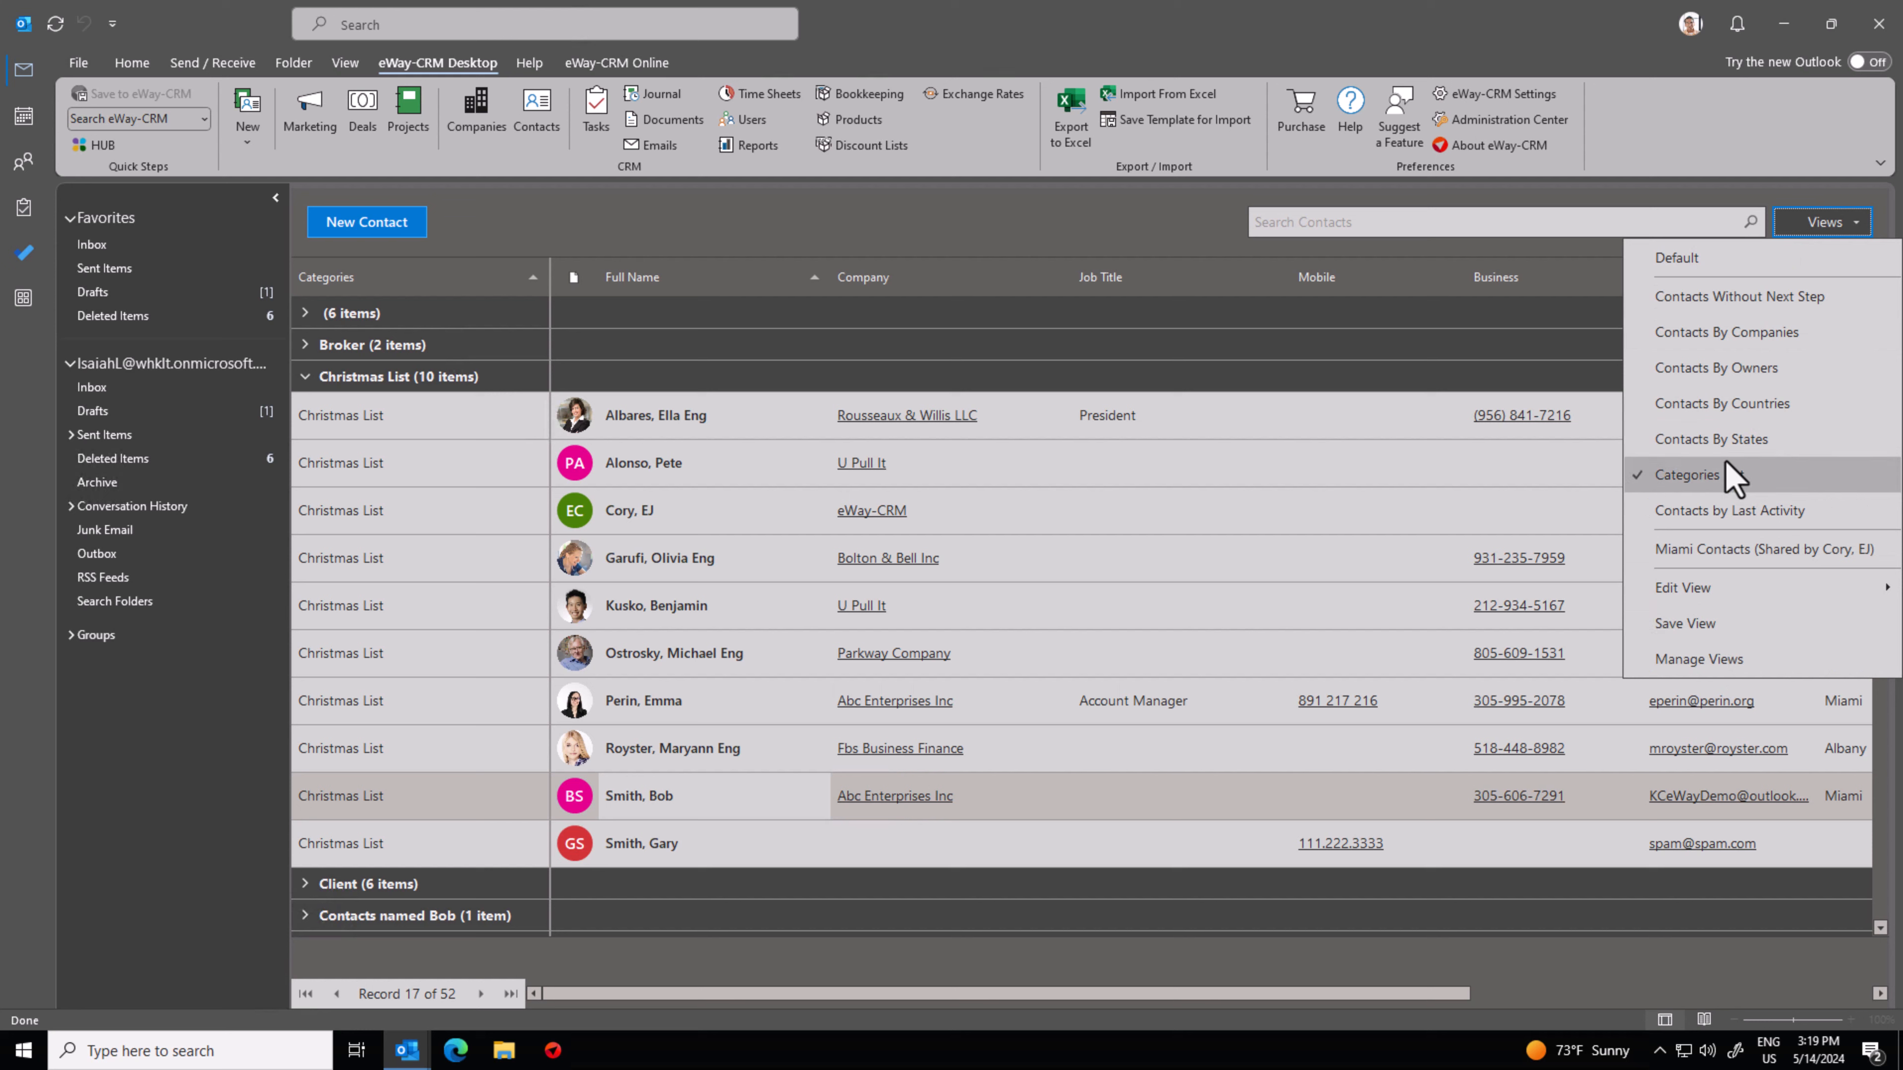
{"action": "left_click", "coordinate": [645, 227]}
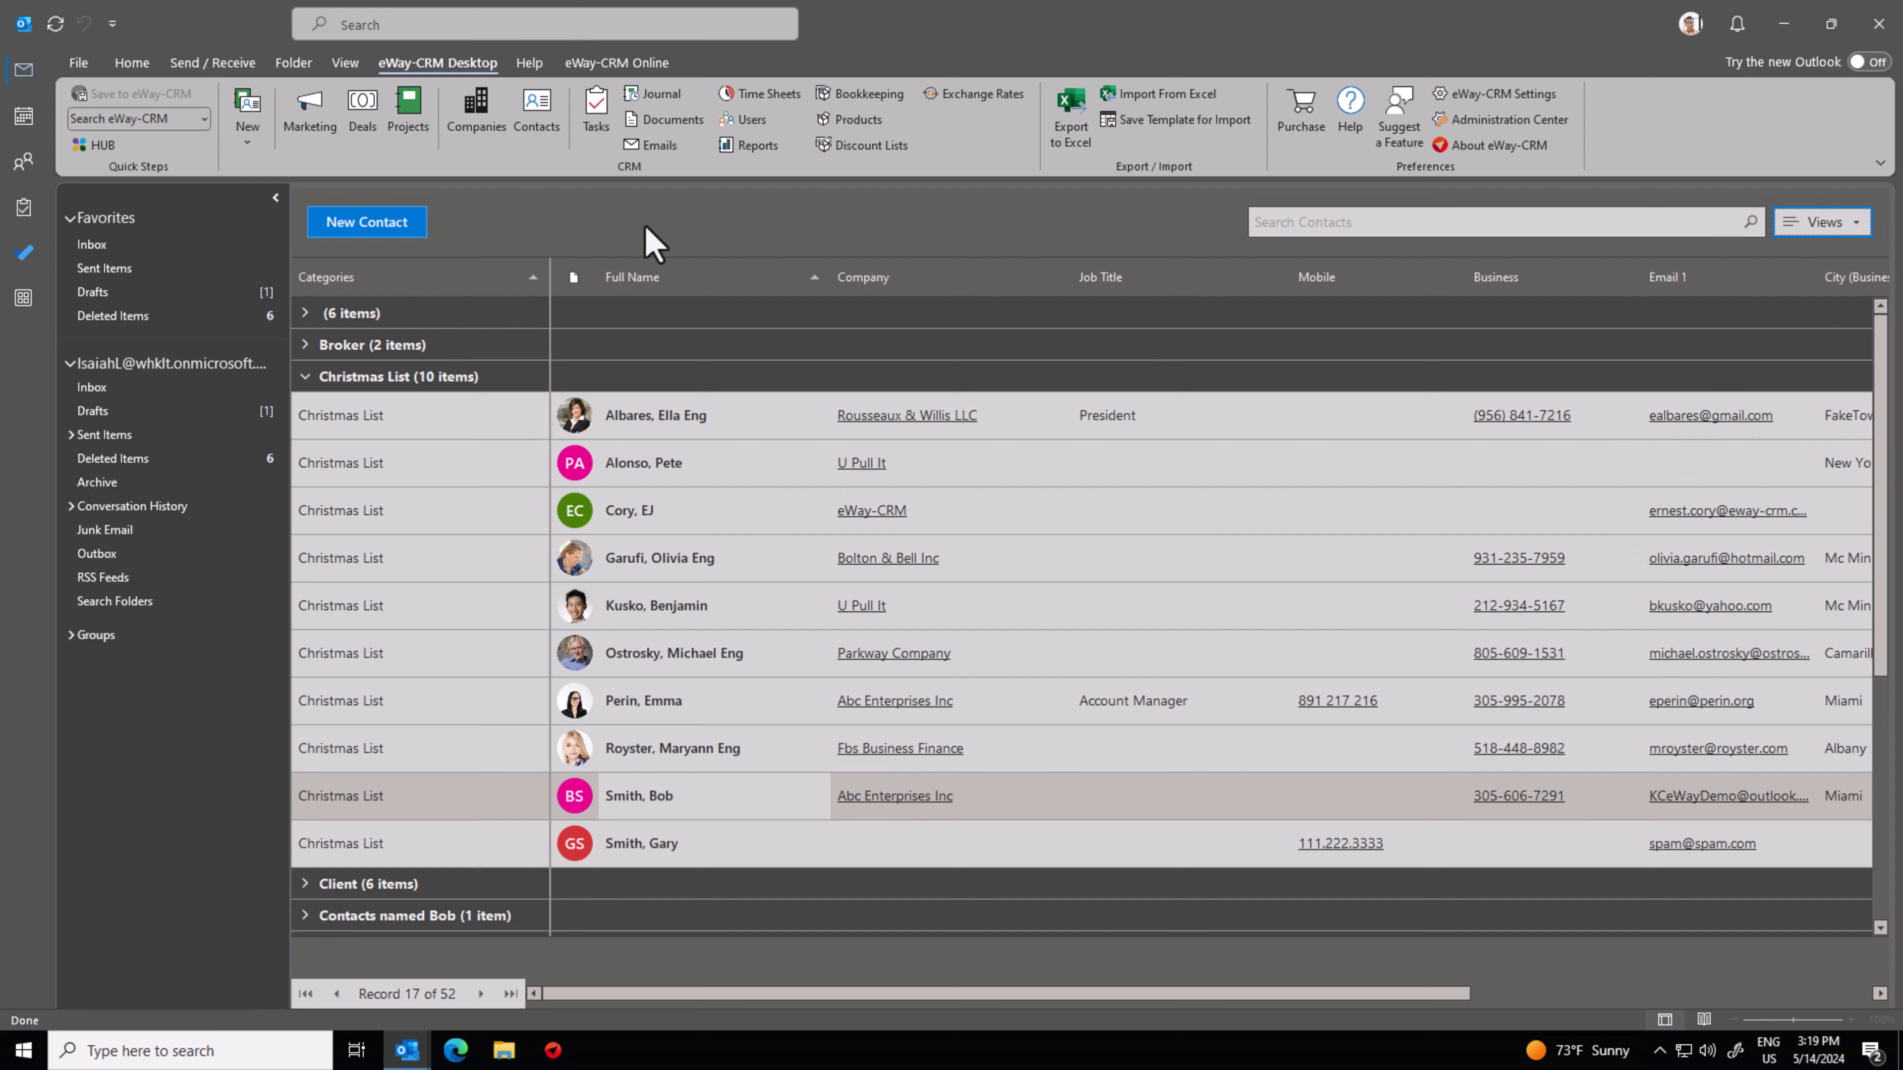
Mark the contact's check-in task due 5/20/2024 as complete in the CRM task list and return to the inbox.
{"action": "left_click", "coordinate": [599, 109]}
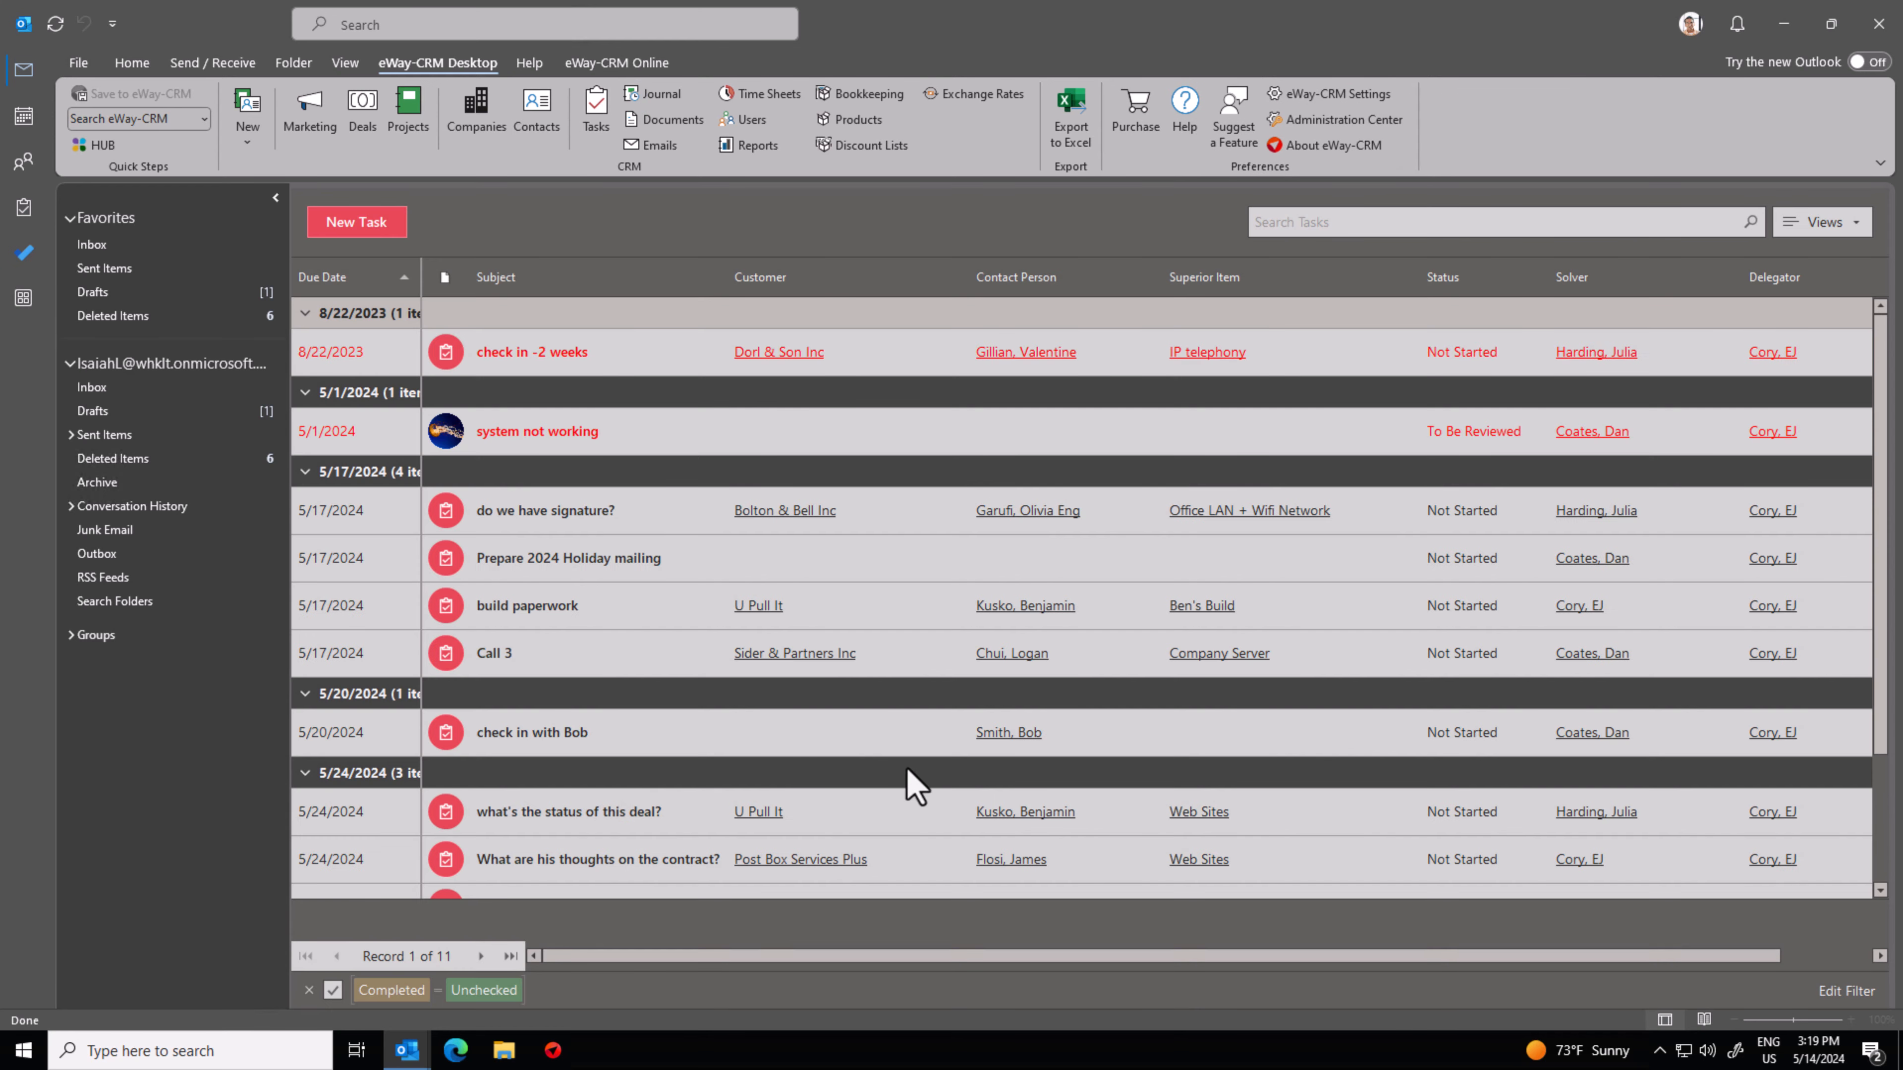
{"action": "left_click", "coordinate": [888, 751]}
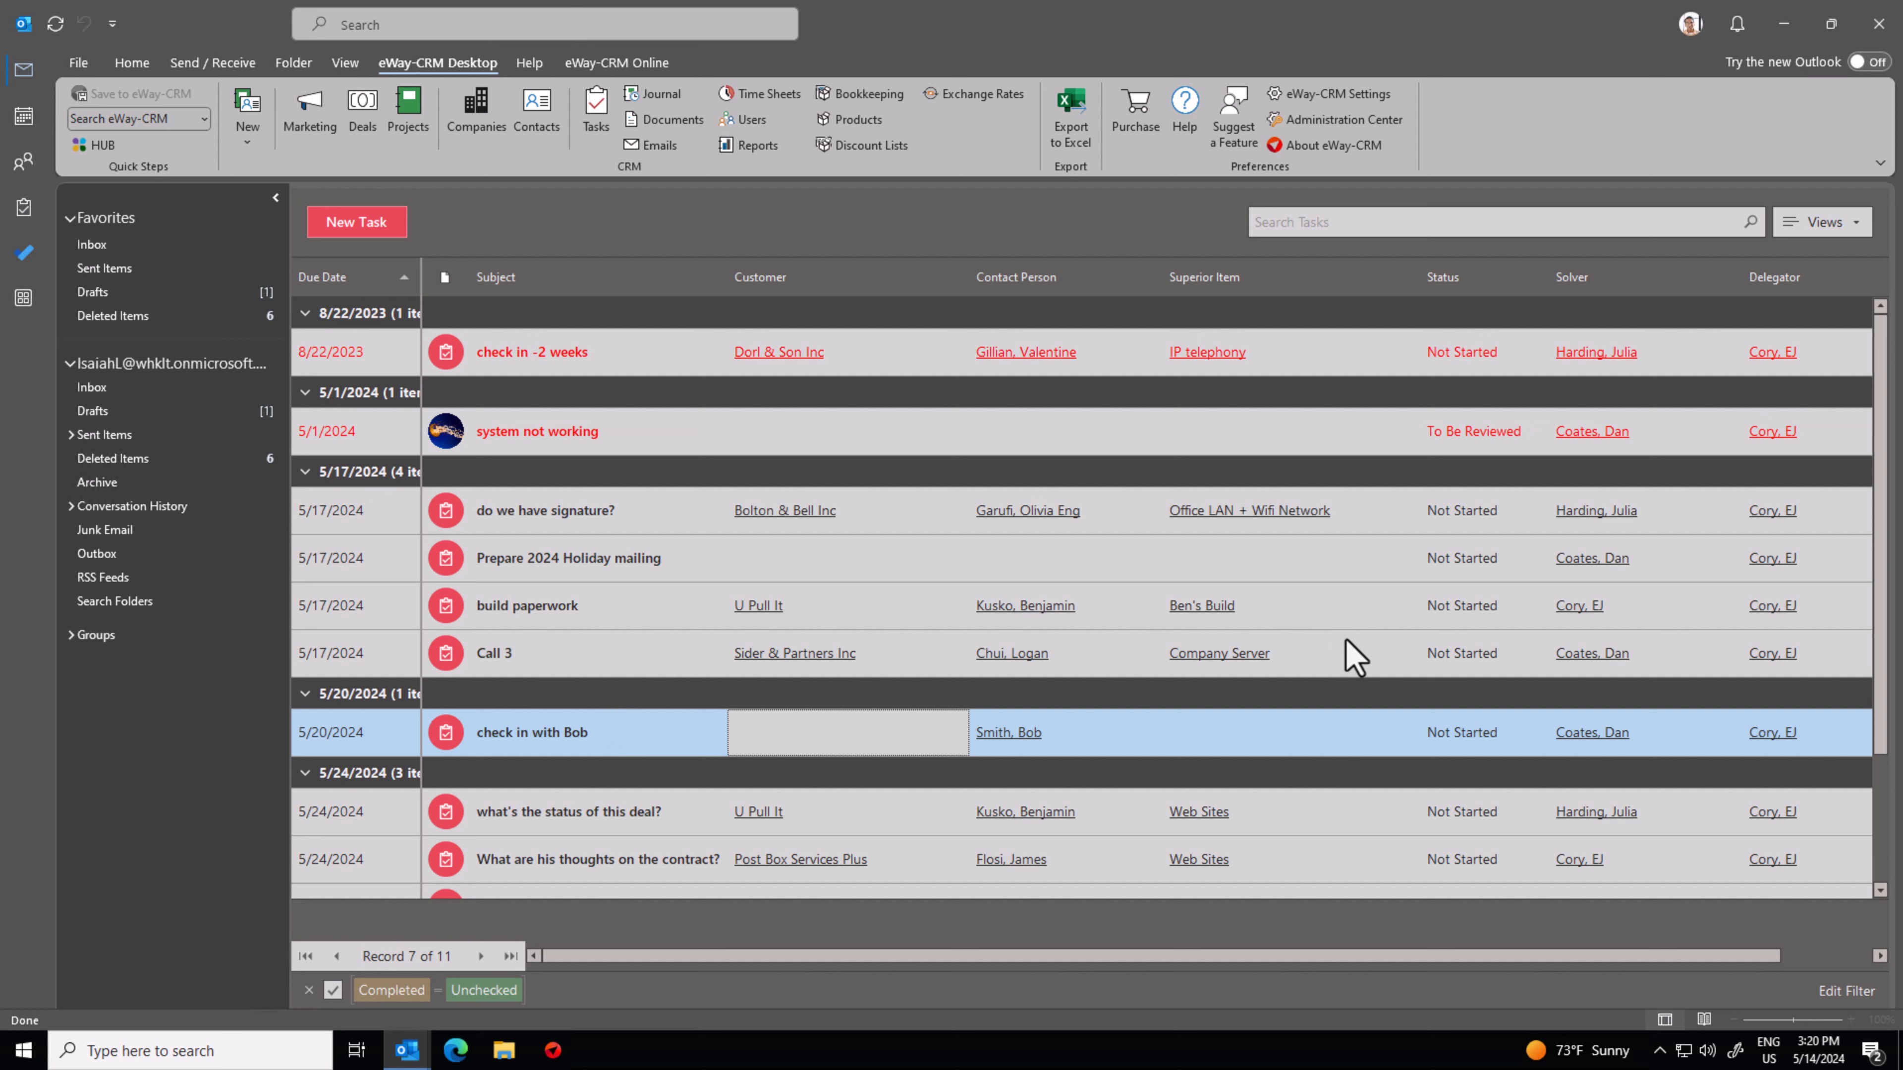
{"action": "right_click", "coordinate": [825, 742]}
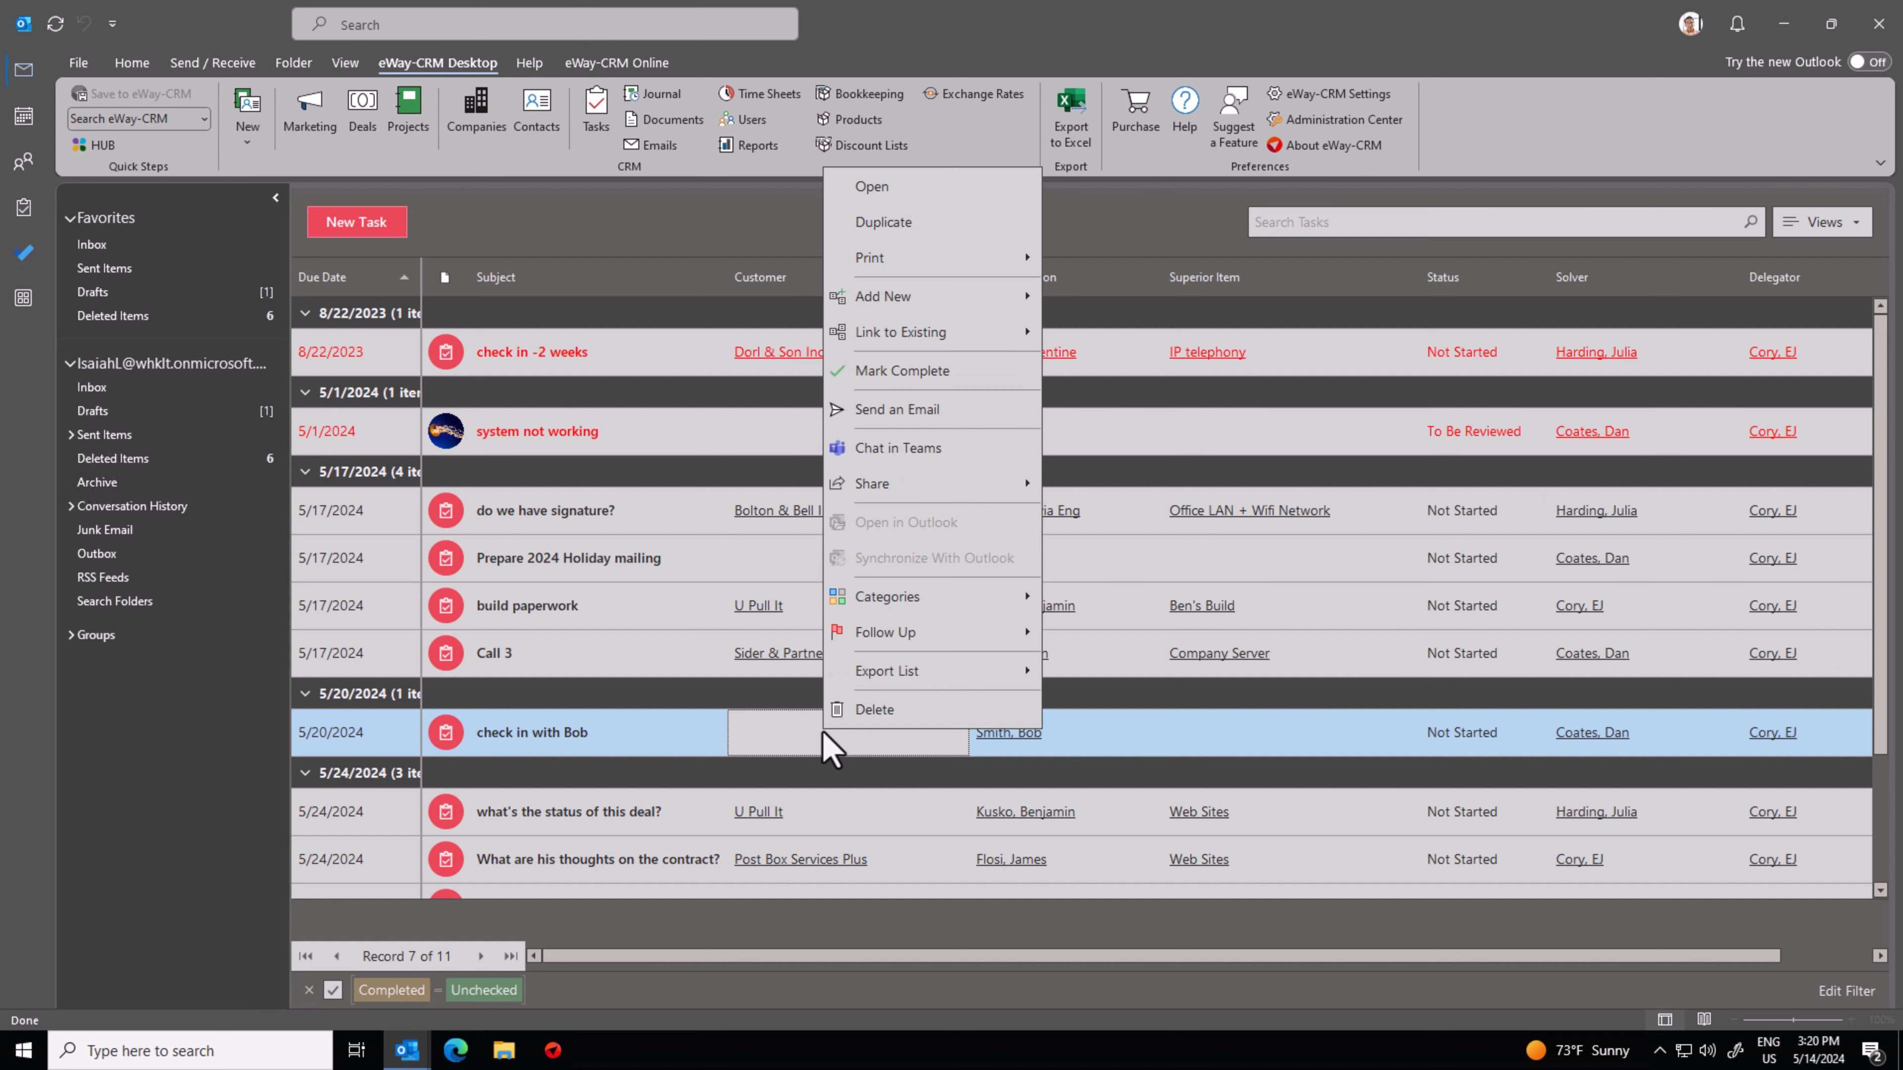
{"action": "left_click", "coordinate": [900, 375]}
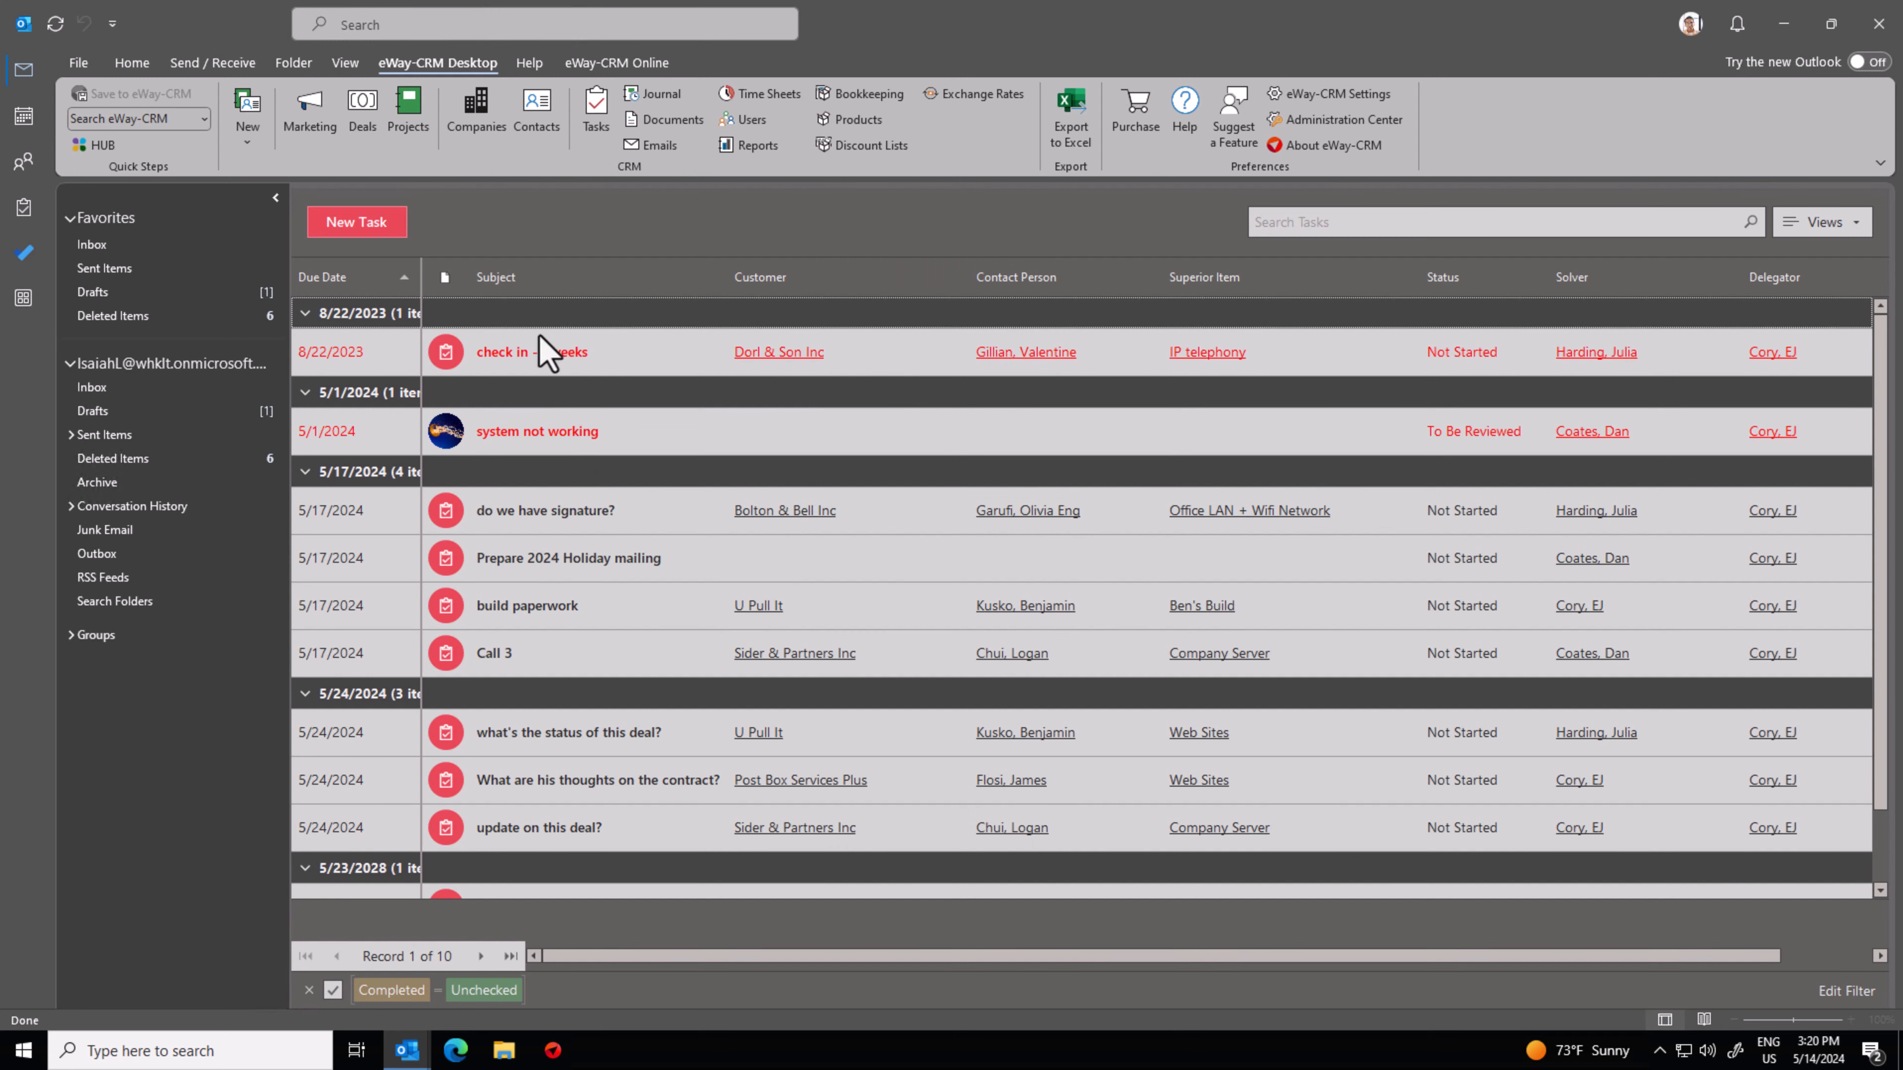
{"action": "left_click", "coordinate": [115, 247]}
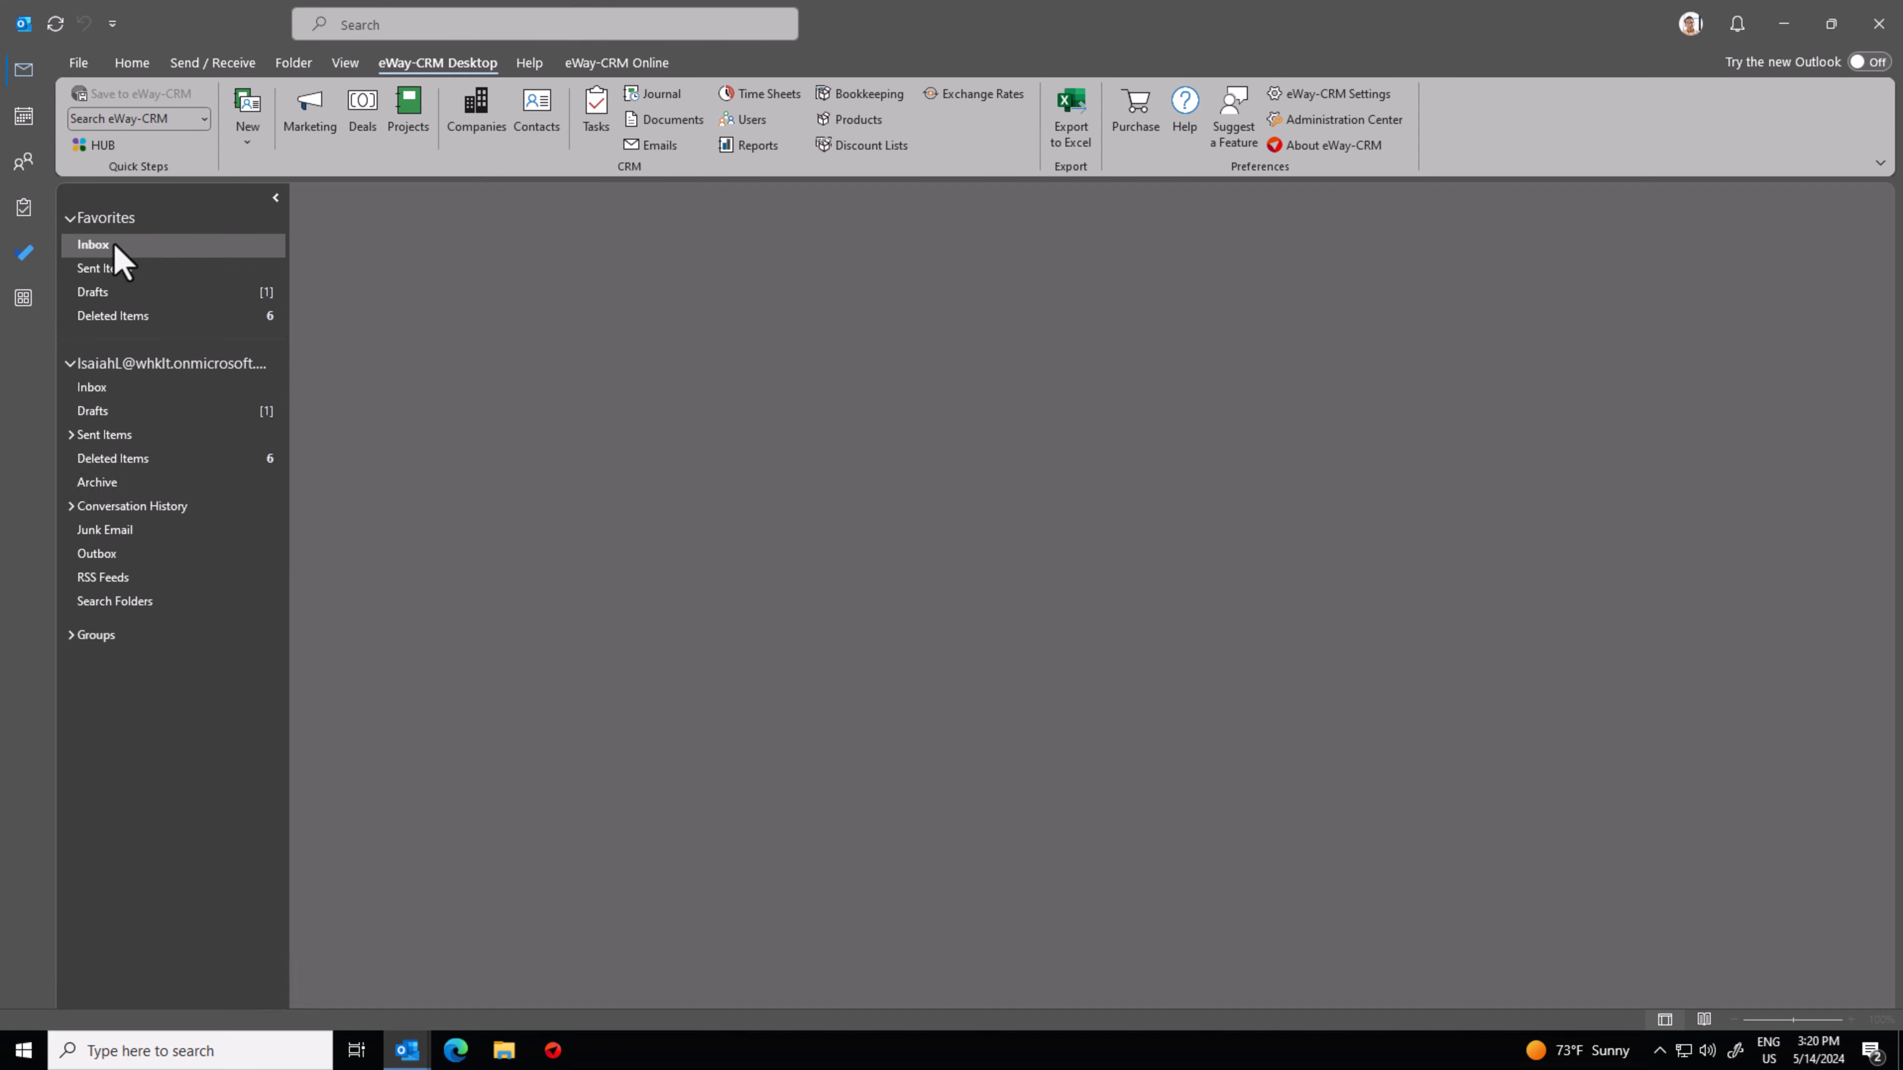